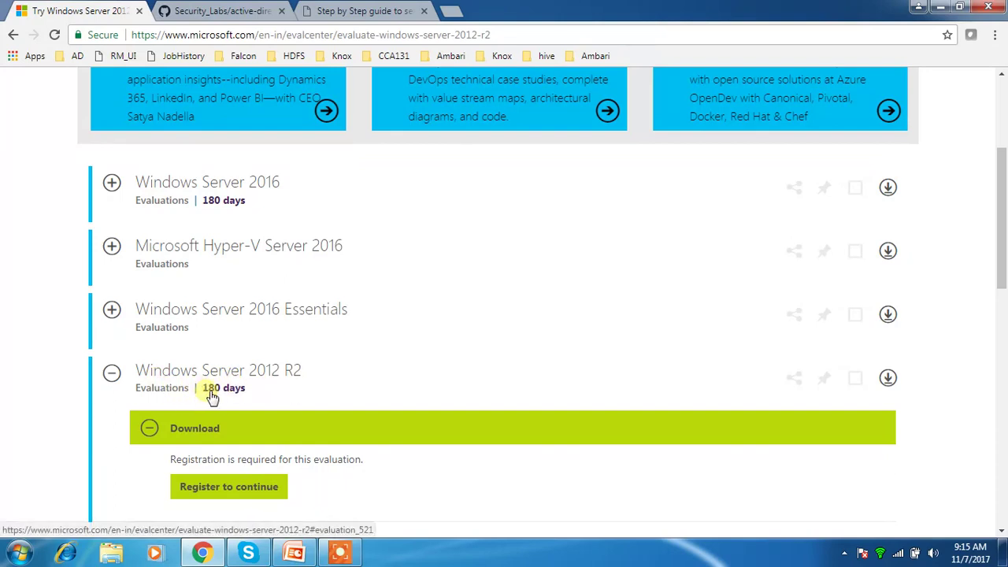
- Open the Start menu's list of installed programs
{"action": "left_click", "coordinate": [26, 545]}
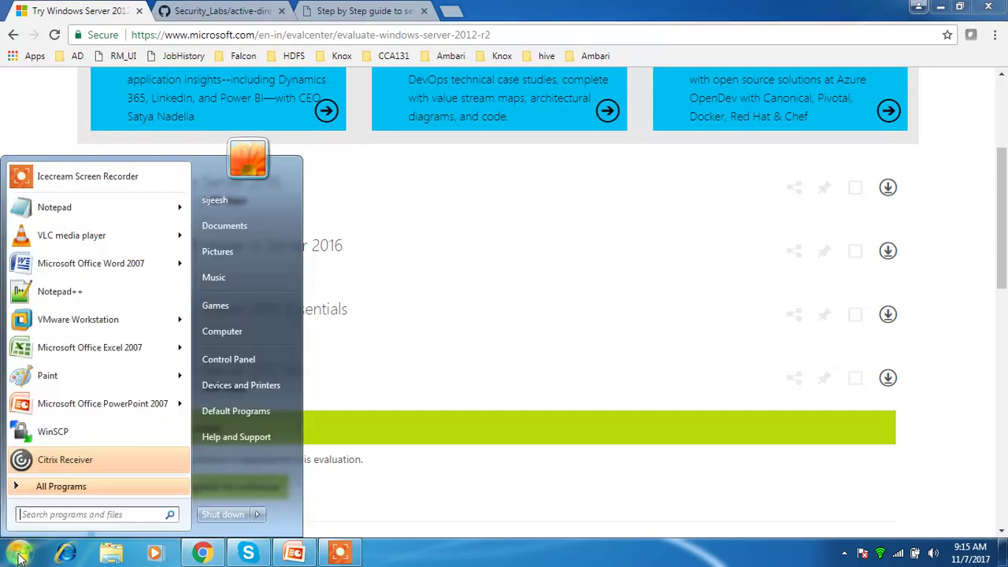
- Launch VMware Workstation and start a Custom new virtual machine wizard
{"action": "left_click", "coordinate": [46, 323]}
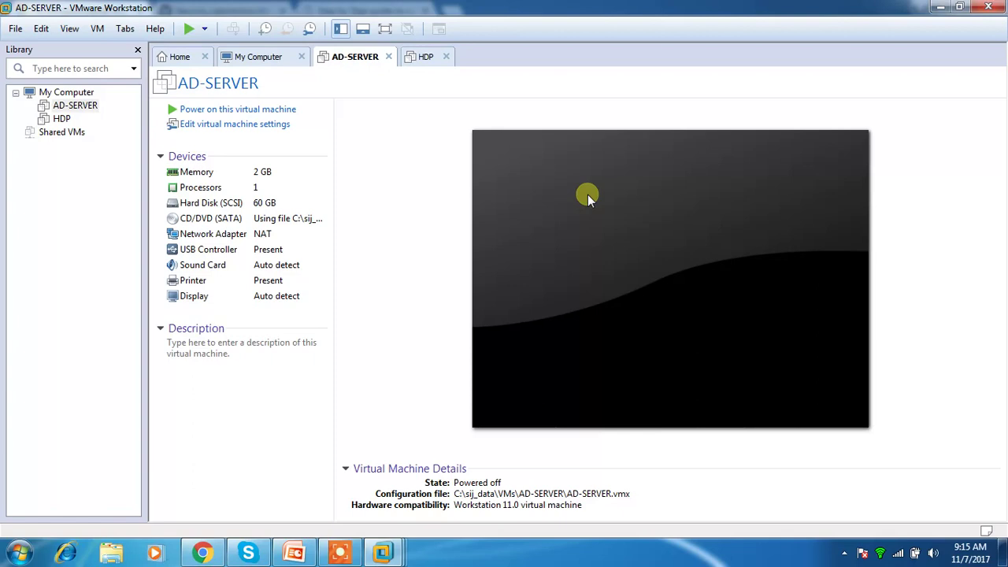
{"action": "left_click", "coordinate": [14, 29]}
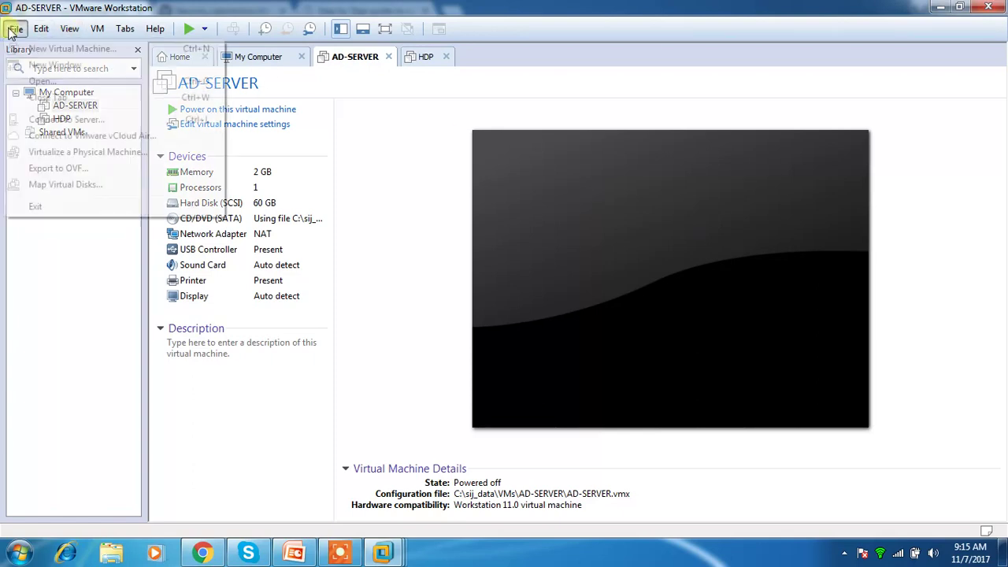
{"action": "left_click", "coordinate": [47, 48]}
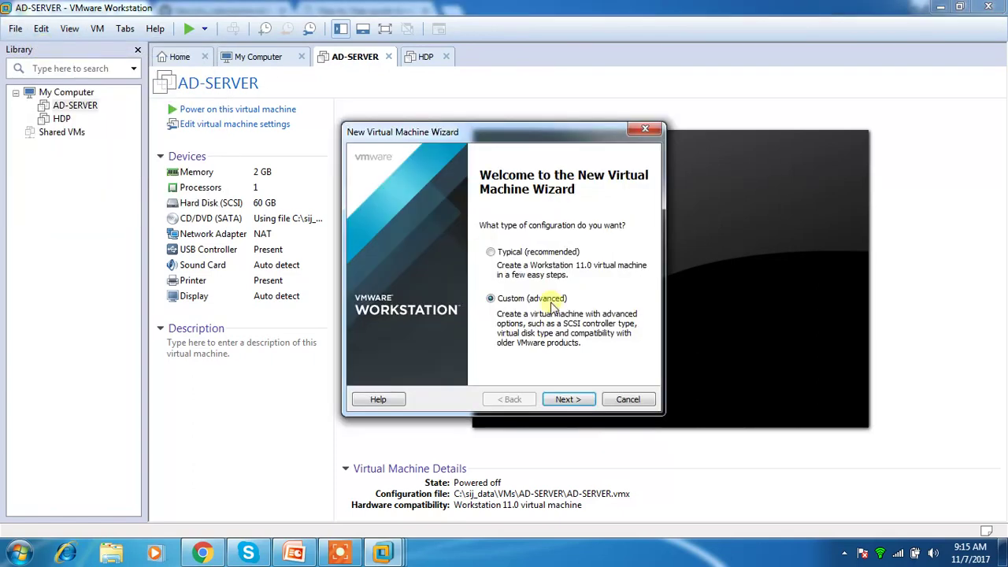
{"action": "left_click", "coordinate": [564, 400]}
- Keep default hardware compatibility and choose the Windows Server 2012 R2 ISO as installer disc image
{"action": "left_click", "coordinate": [560, 403]}
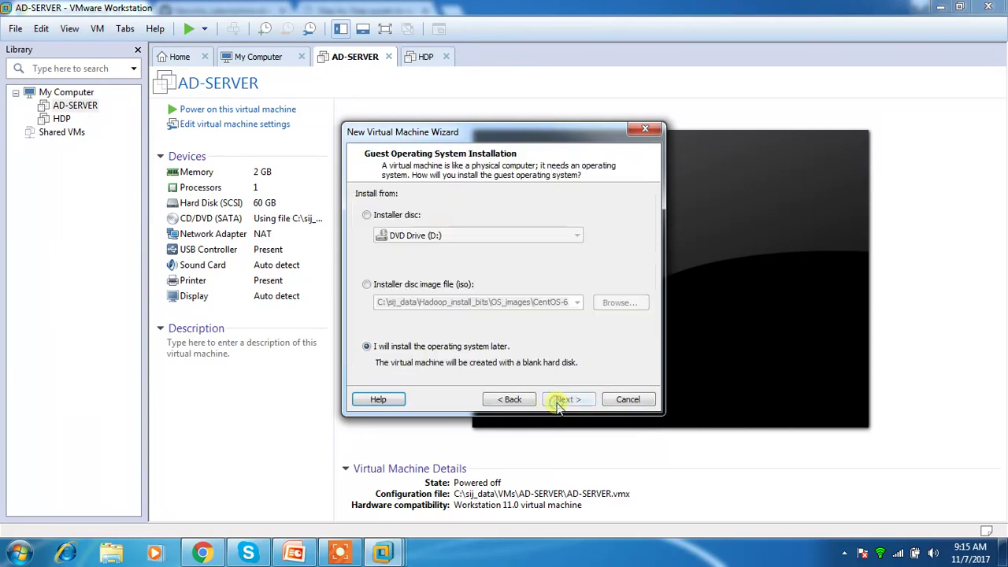
{"action": "left_click", "coordinate": [383, 287]}
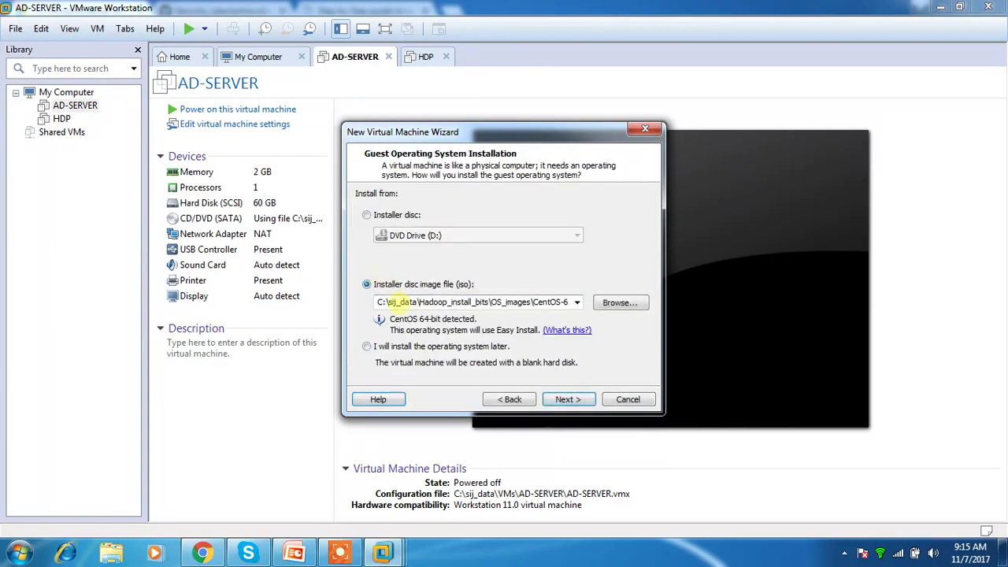
{"action": "left_click", "coordinate": [576, 303]}
{"action": "left_click", "coordinate": [573, 324]}
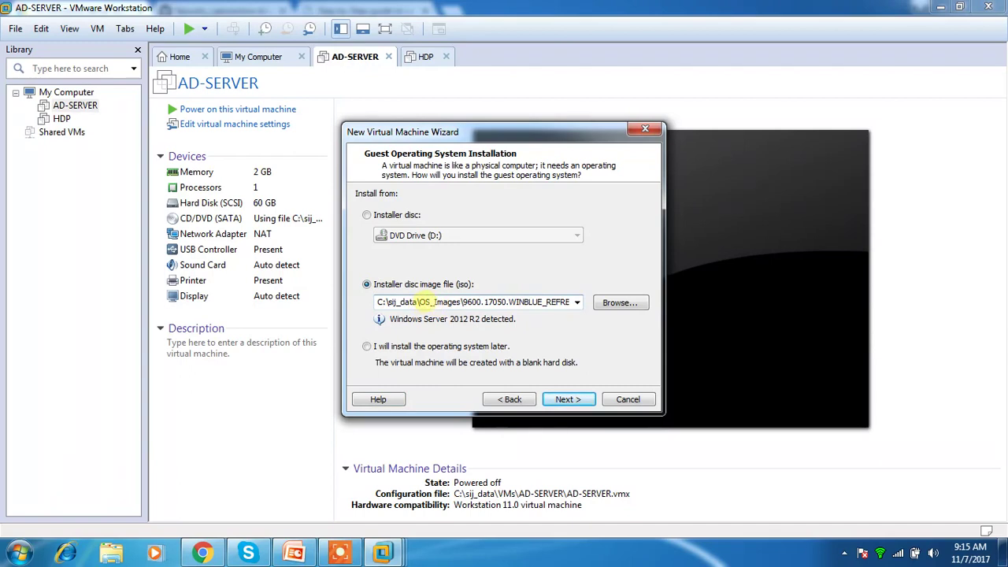
{"action": "left_click", "coordinate": [565, 400]}
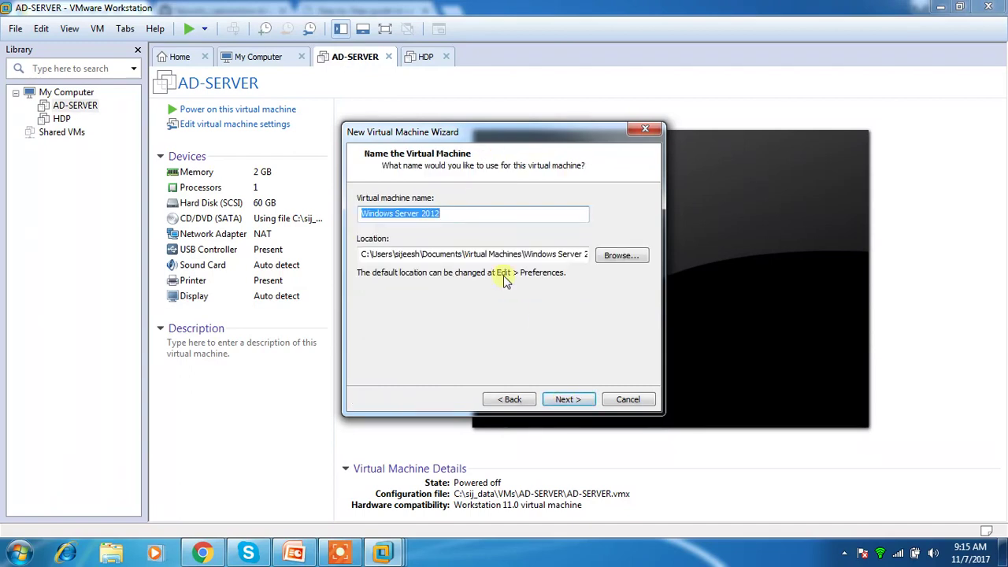
- Name the virtual machine 'AD' and set its location to C:\sij_data\VMs\AD
{"action": "type", "text": "AD"}
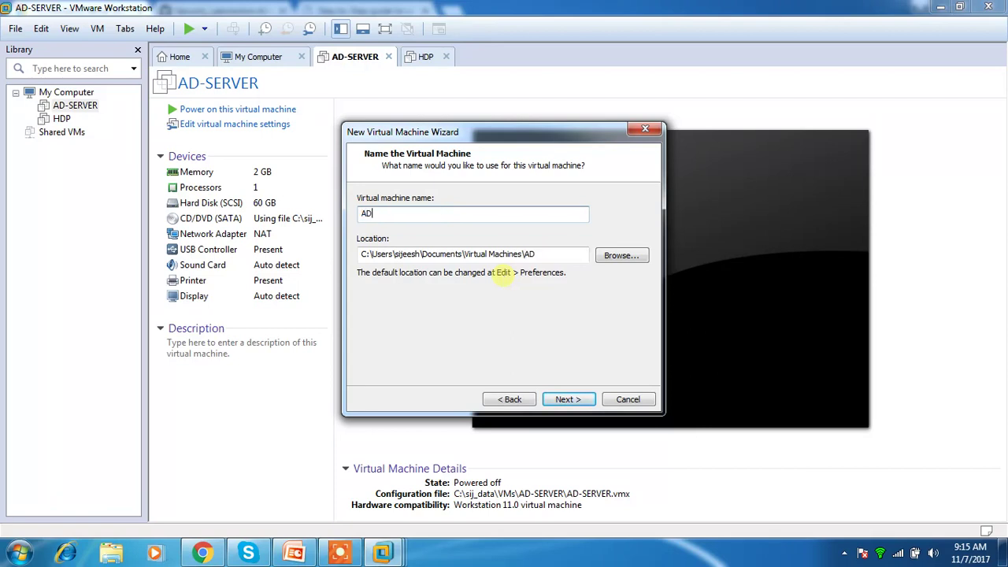
{"action": "left_click_drag", "start_coordinate": [551, 254], "coordinate": [180, 232]}
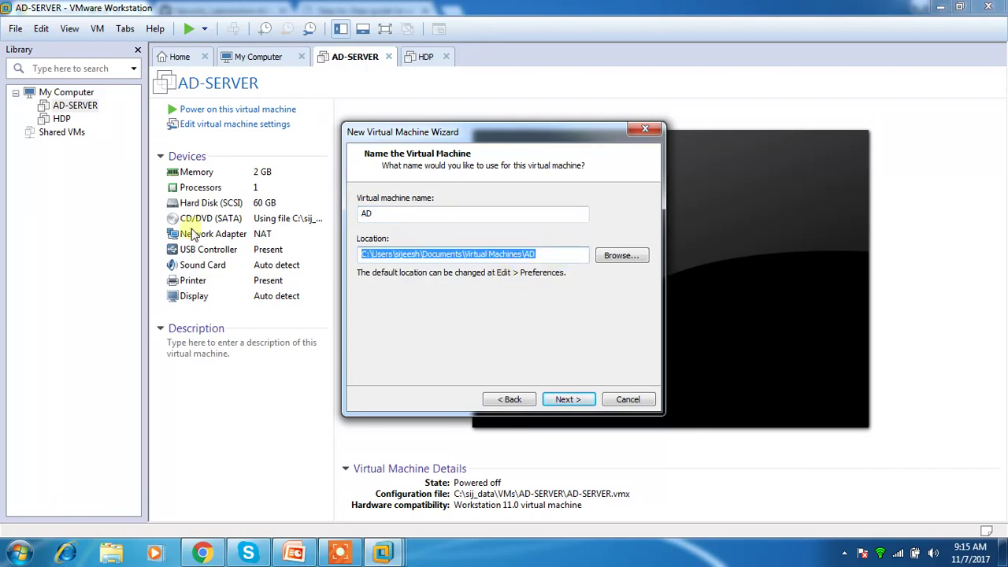
{"action": "key", "text": "BackSpace"}
{"action": "type", "text": "C:"}
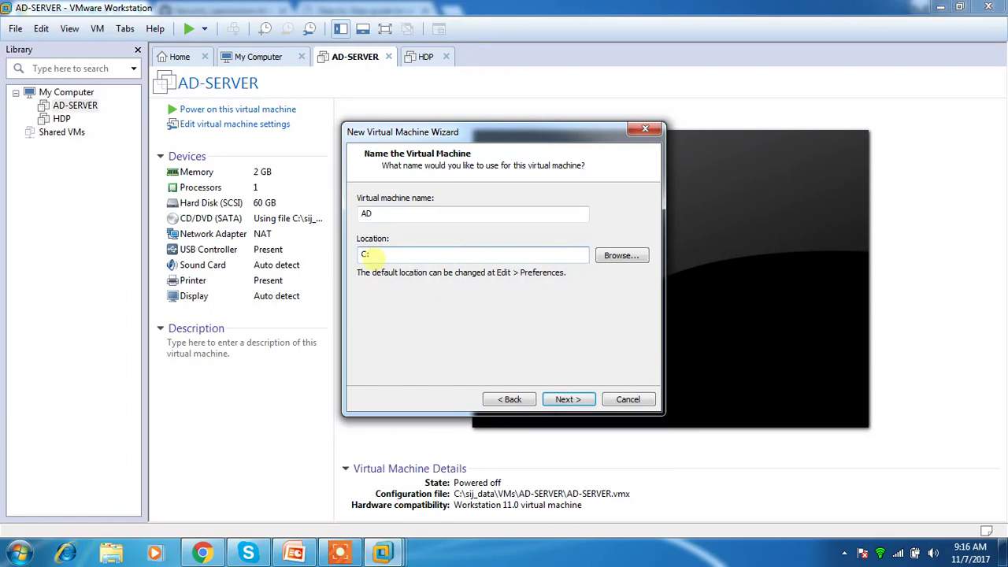
{"action": "type", "text": "\\s"}
{"action": "key", "text": "Down"}
{"action": "type", "text": "\\V"}
{"action": "key", "text": "Down"}
{"action": "type", "text": "\\"}
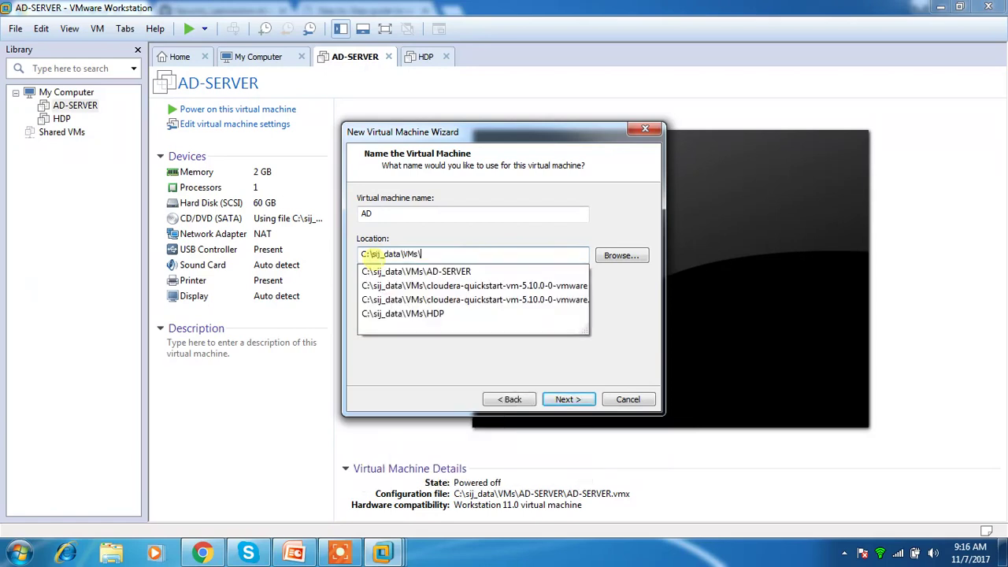
{"action": "type", "text": "AD"}
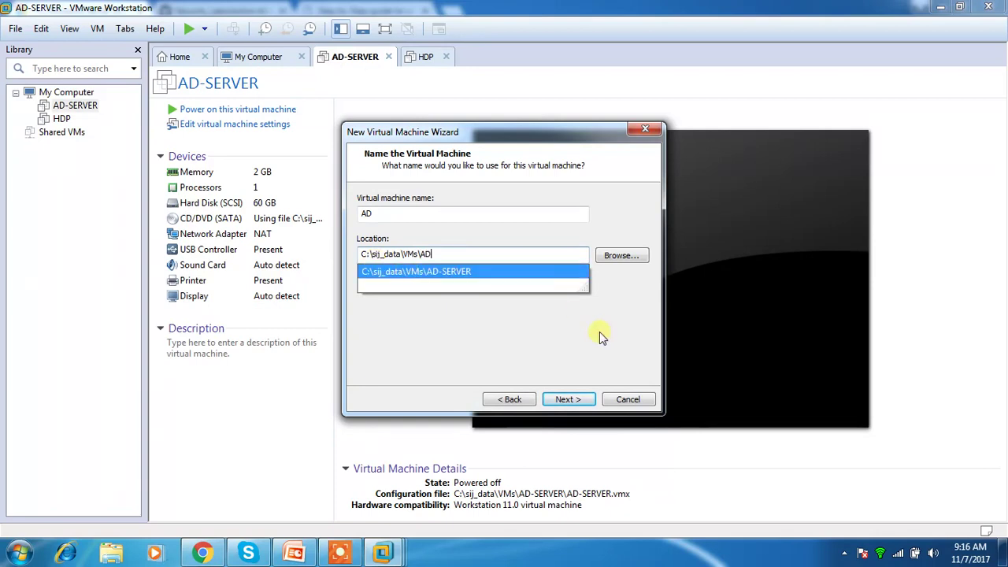
{"action": "left_click", "coordinate": [600, 335]}
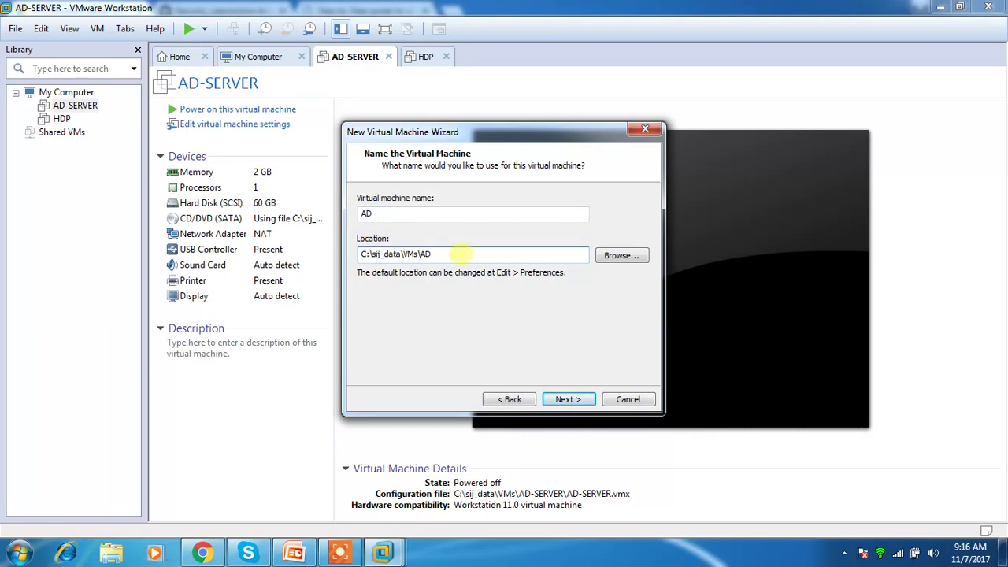
{"action": "left_click", "coordinate": [561, 400]}
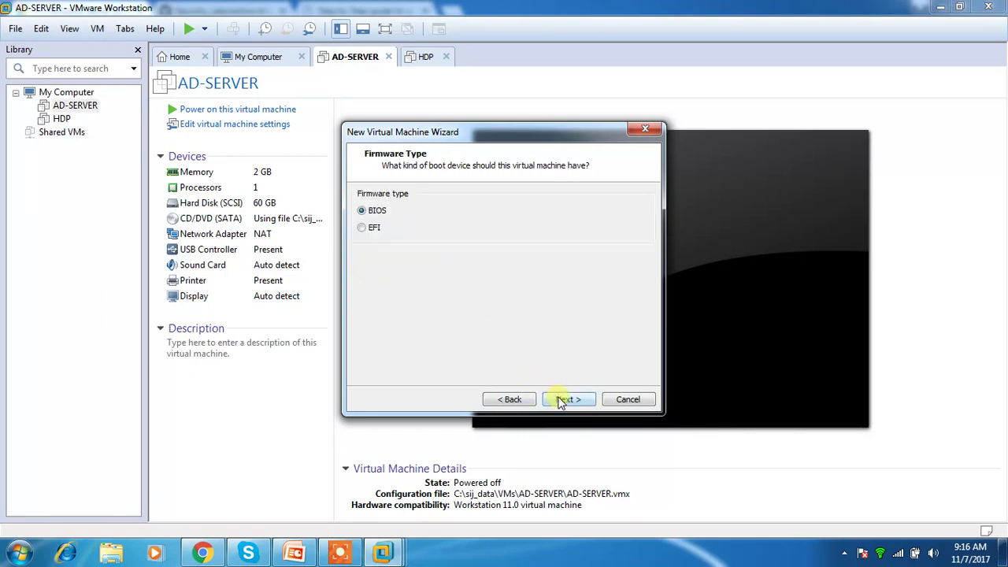
- Accept BIOS, default processors, 2048 MB memory, NAT, LSI Logic SAS and default disk type
{"action": "left_click", "coordinate": [561, 400]}
{"action": "left_click", "coordinate": [560, 400]}
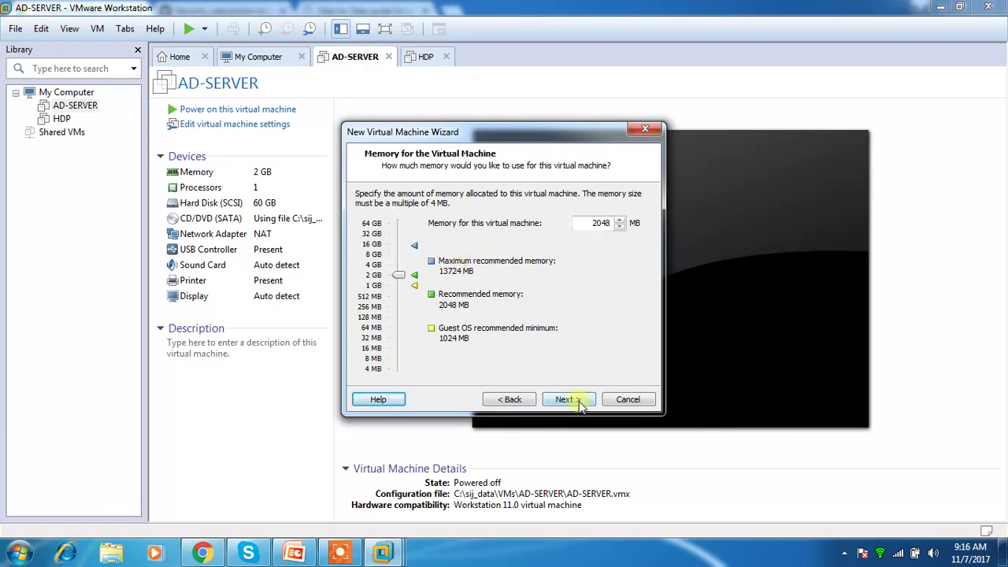
{"action": "left_click", "coordinate": [580, 404]}
{"action": "left_click", "coordinate": [580, 404]}
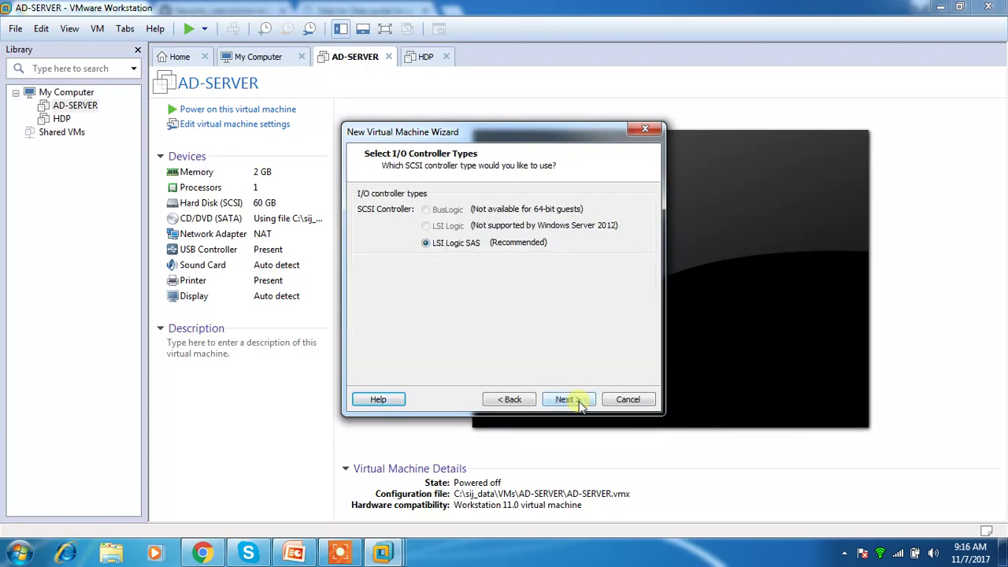
{"action": "left_click", "coordinate": [581, 404]}
{"action": "left_click", "coordinate": [580, 404]}
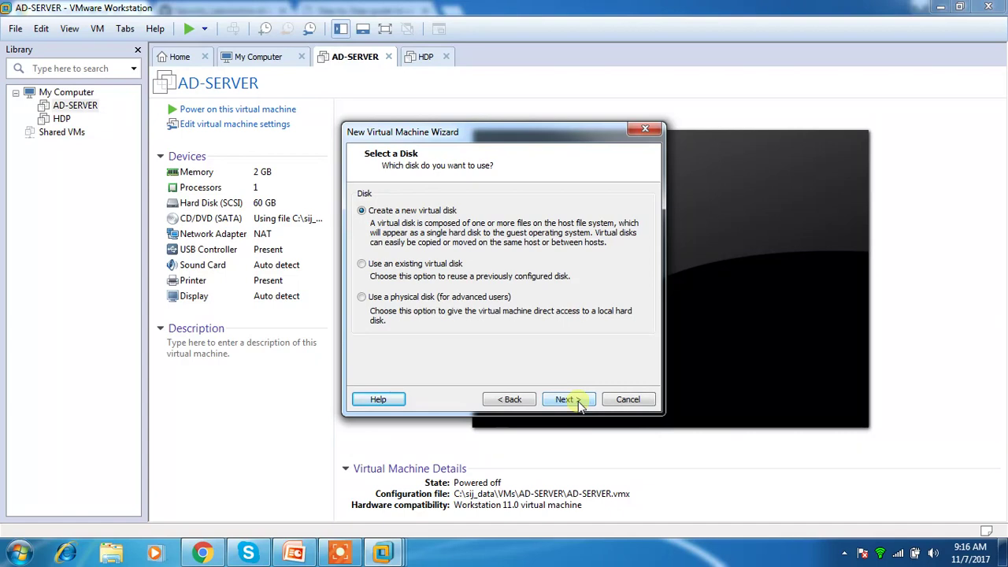
- Create a new 60 GB virtual disk with the default file and power on the AD VM
{"action": "left_click", "coordinate": [580, 404]}
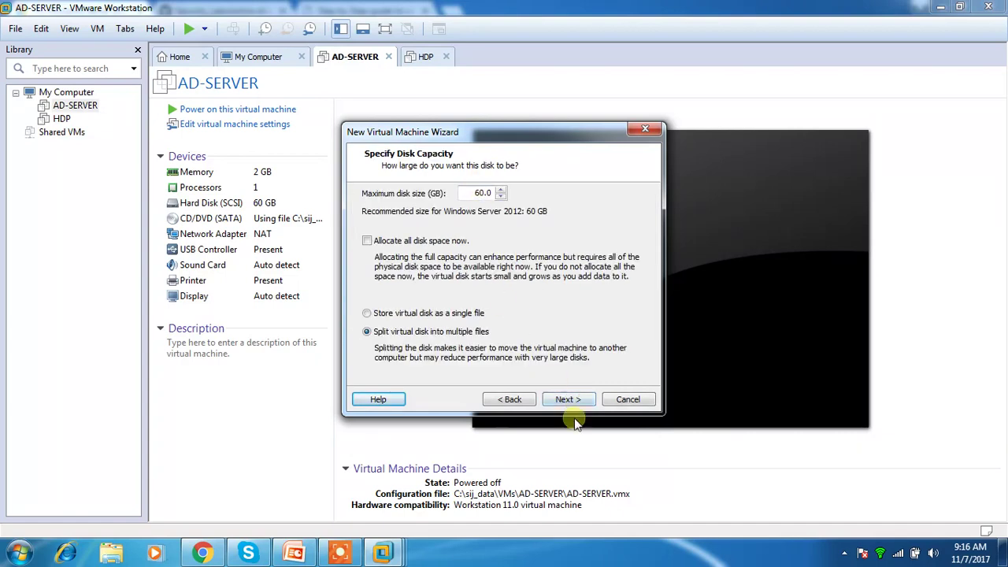
{"action": "left_click", "coordinate": [580, 403]}
{"action": "left_click", "coordinate": [579, 404]}
{"action": "left_click", "coordinate": [572, 400]}
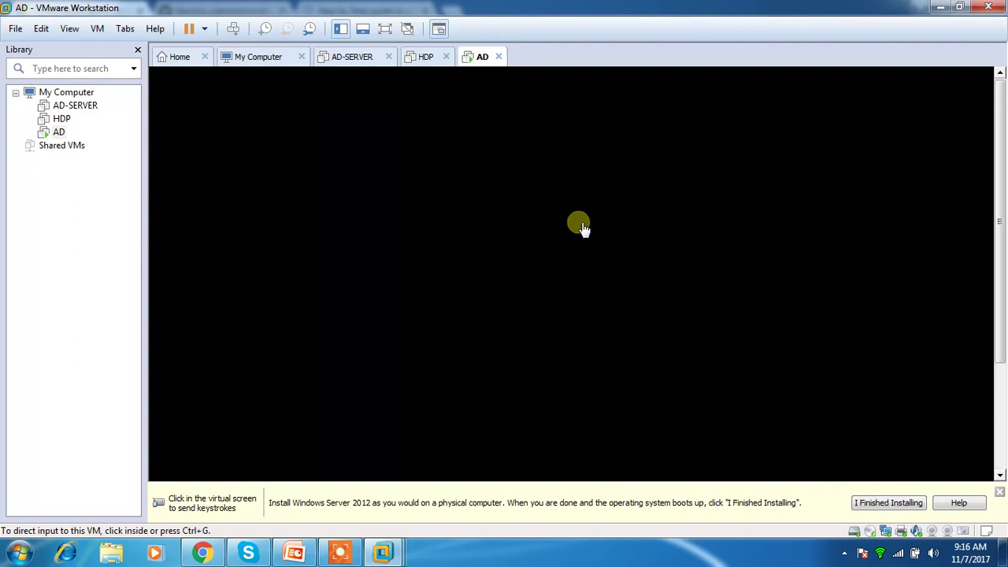
- Show the AD VM full screen, briefly minimize it to check the host, then return to full screen
{"action": "left_click", "coordinate": [385, 27]}
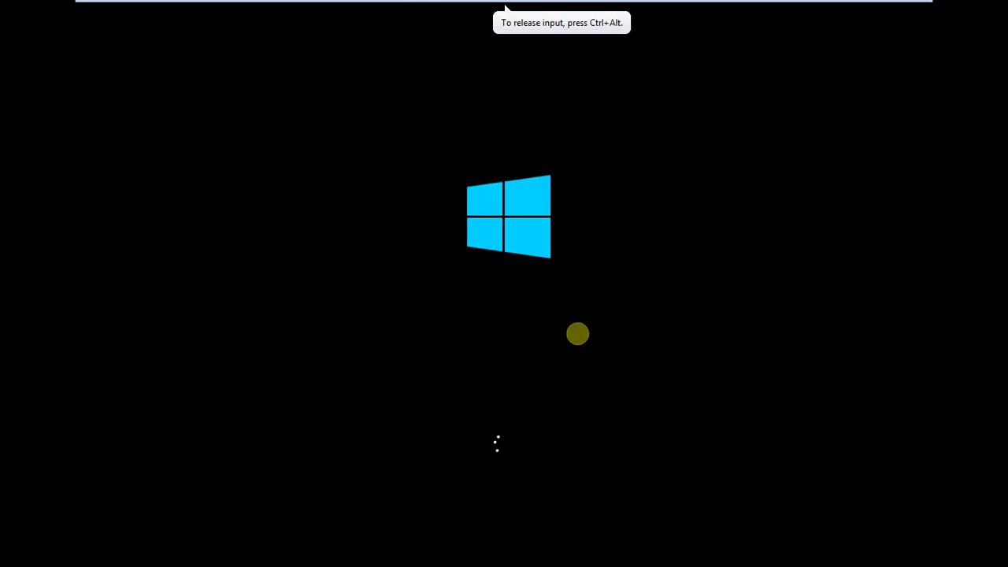
{"action": "key", "text": "ctrl+alt"}
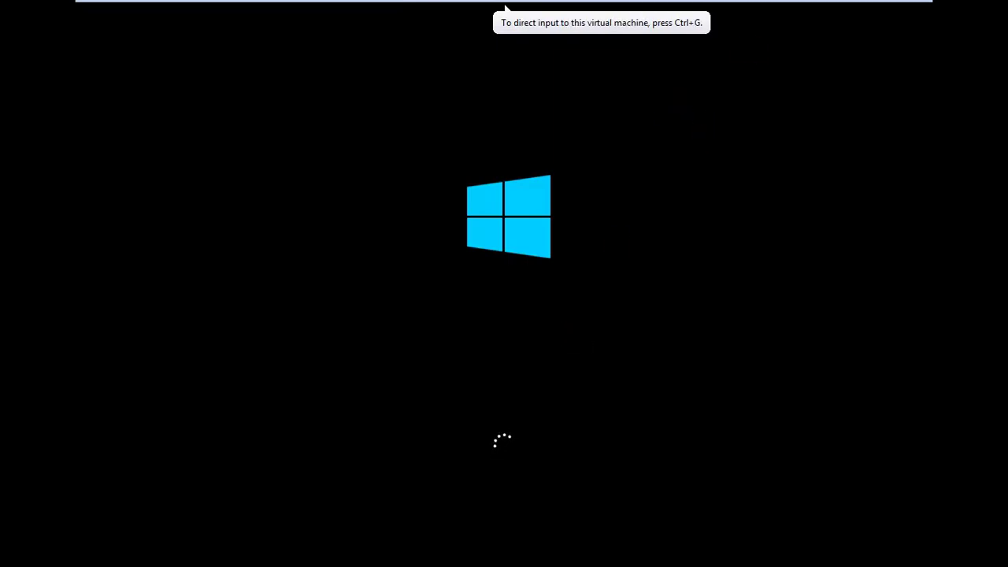
{"action": "mouse_move", "coordinate": [505, 8]}
{"action": "left_click", "coordinate": [877, 11]}
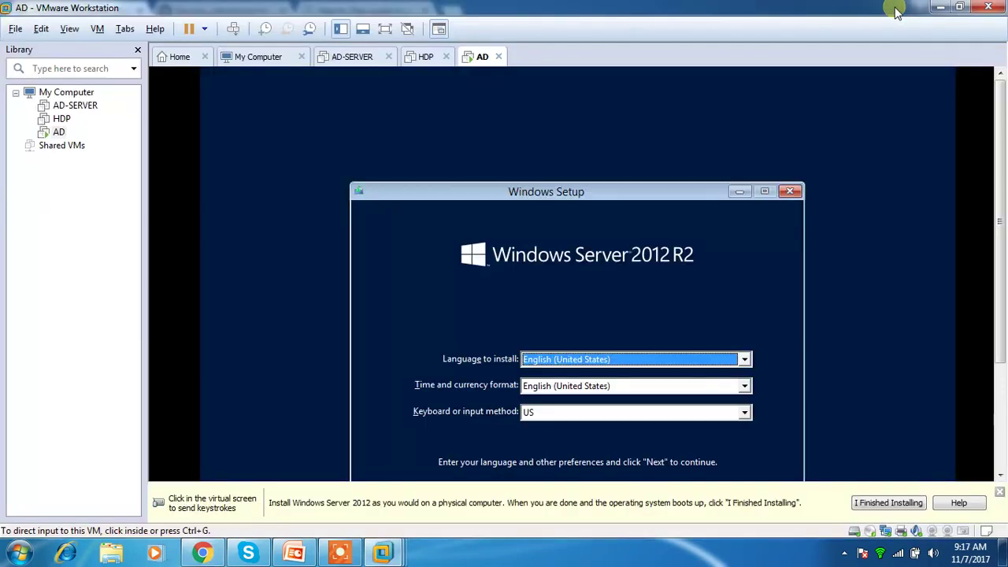
{"action": "left_click", "coordinate": [385, 28]}
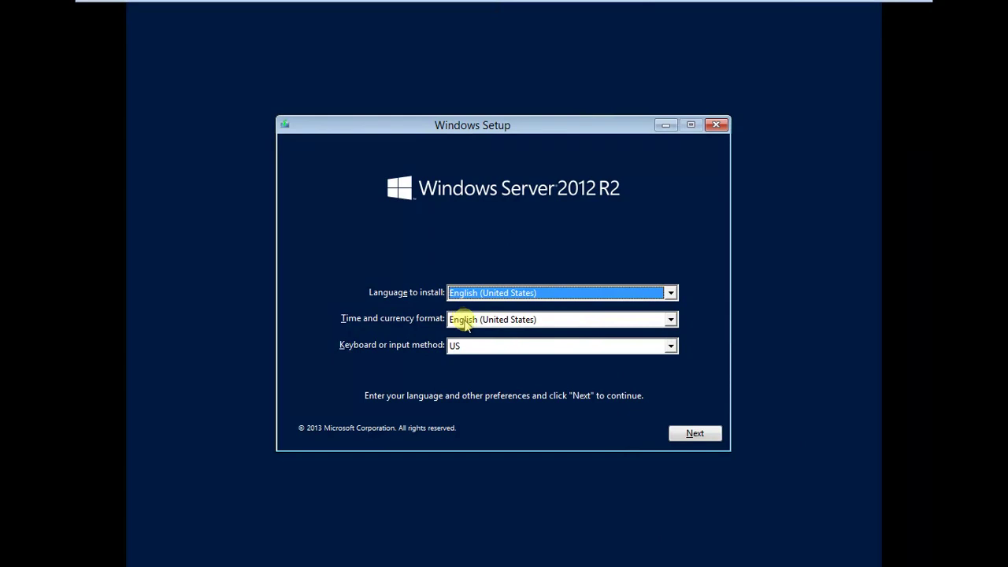
- Choose English (India) as the time and currency format and continue past the language page
{"action": "left_click", "coordinate": [466, 325]}
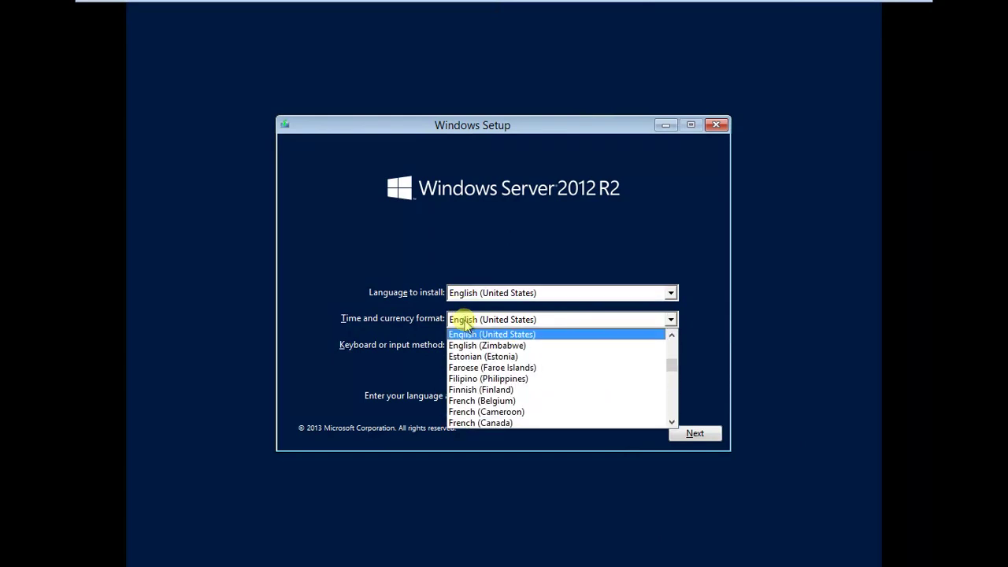
{"action": "scroll", "coordinate": [497, 385], "scroll_direction": "down", "scroll_amount": 4}
{"action": "scroll", "coordinate": [497, 383], "scroll_direction": "down", "scroll_amount": 5}
{"action": "scroll", "coordinate": [498, 385], "scroll_direction": "up", "scroll_amount": 4}
{"action": "scroll", "coordinate": [498, 387], "scroll_direction": "up", "scroll_amount": 6}
{"action": "scroll", "coordinate": [500, 389], "scroll_direction": "down", "scroll_amount": 1}
{"action": "scroll", "coordinate": [501, 389], "scroll_direction": "up", "scroll_amount": 15}
{"action": "scroll", "coordinate": [501, 389], "scroll_direction": "down", "scroll_amount": 13}
{"action": "scroll", "coordinate": [500, 386], "scroll_direction": "down", "scroll_amount": 3}
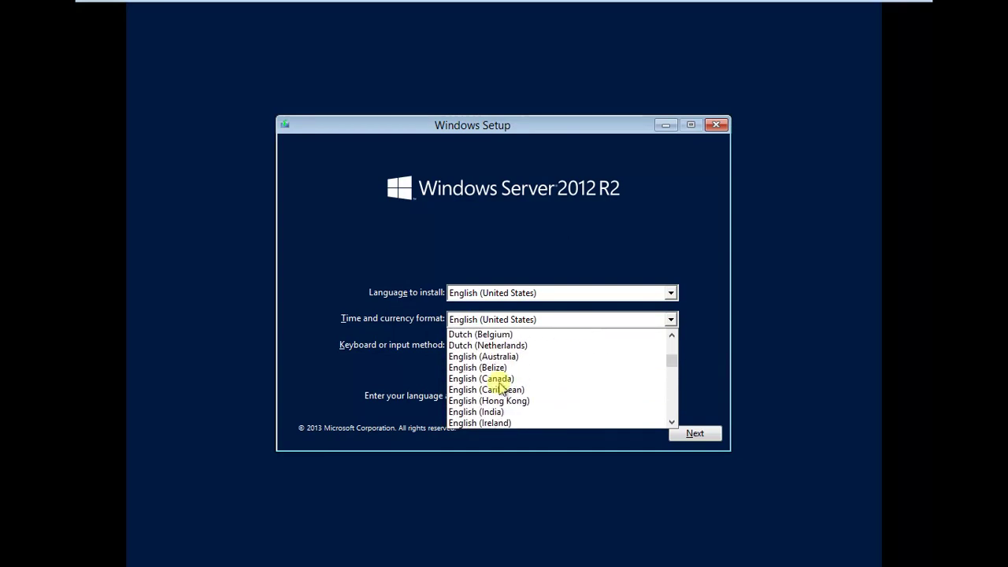
{"action": "left_click", "coordinate": [486, 411]}
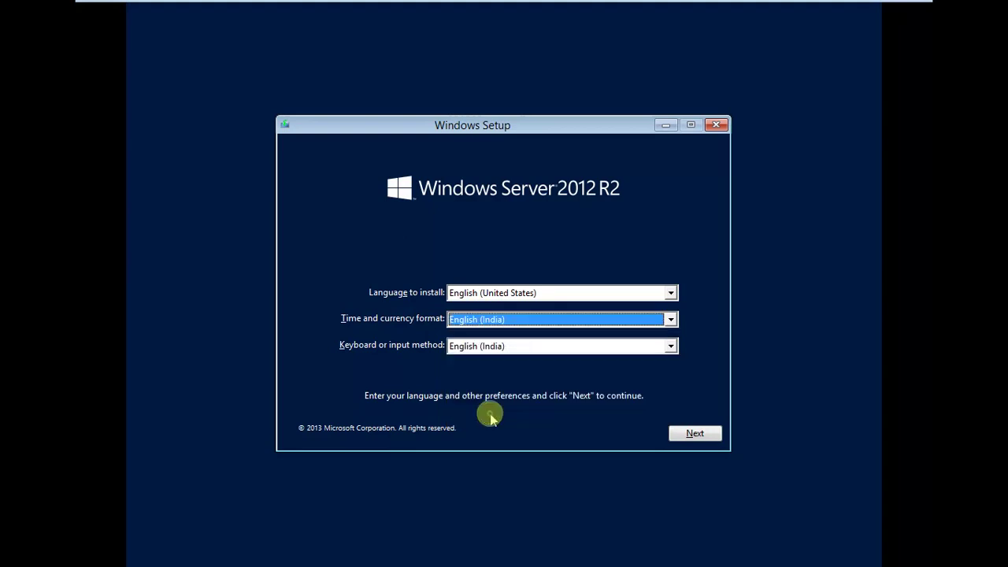
{"action": "left_click", "coordinate": [693, 434]}
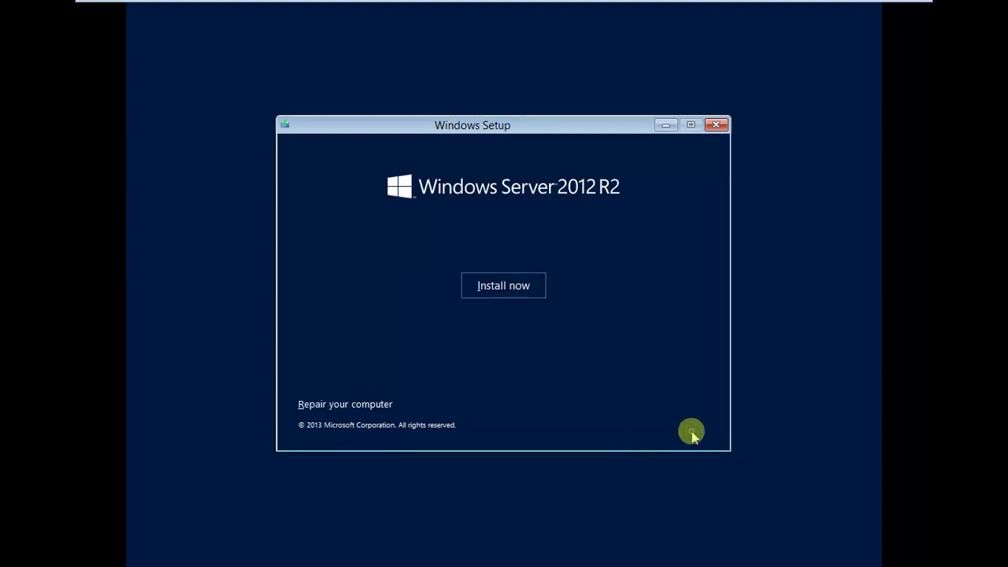
- Start the installation with Install now and restore the AD VM window from the taskbar
{"action": "left_click", "coordinate": [498, 285]}
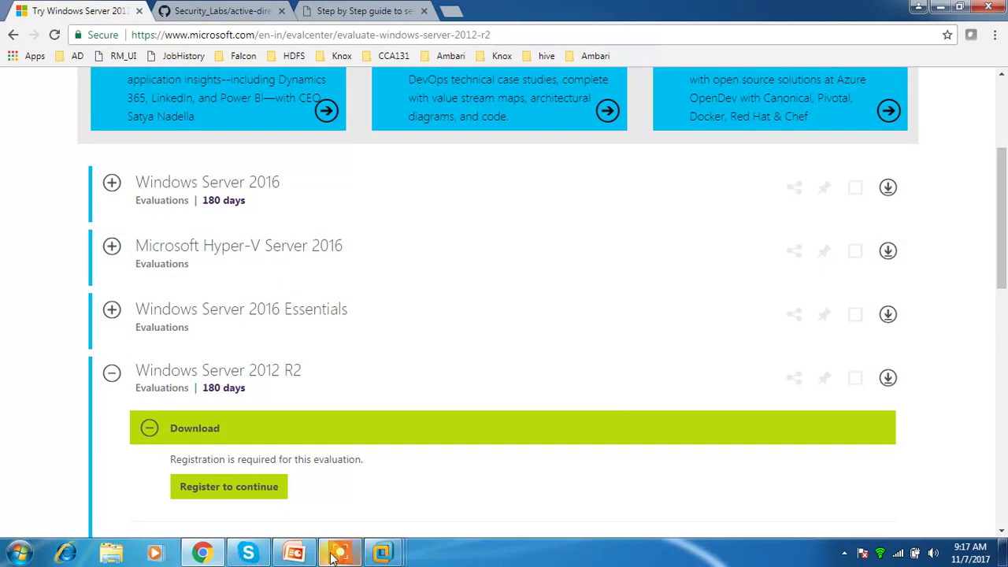
{"action": "mouse_move", "coordinate": [381, 553]}
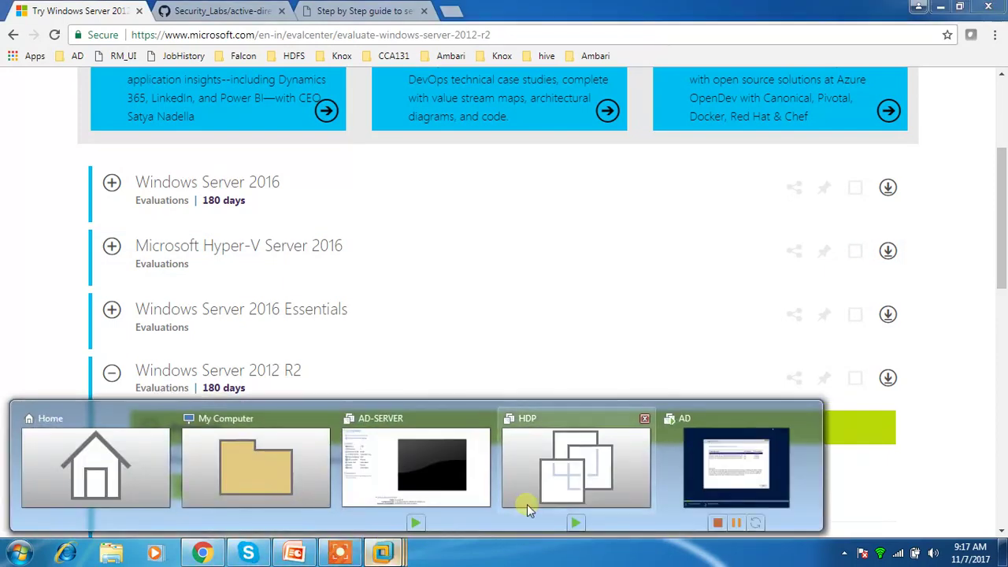
{"action": "left_click", "coordinate": [740, 468]}
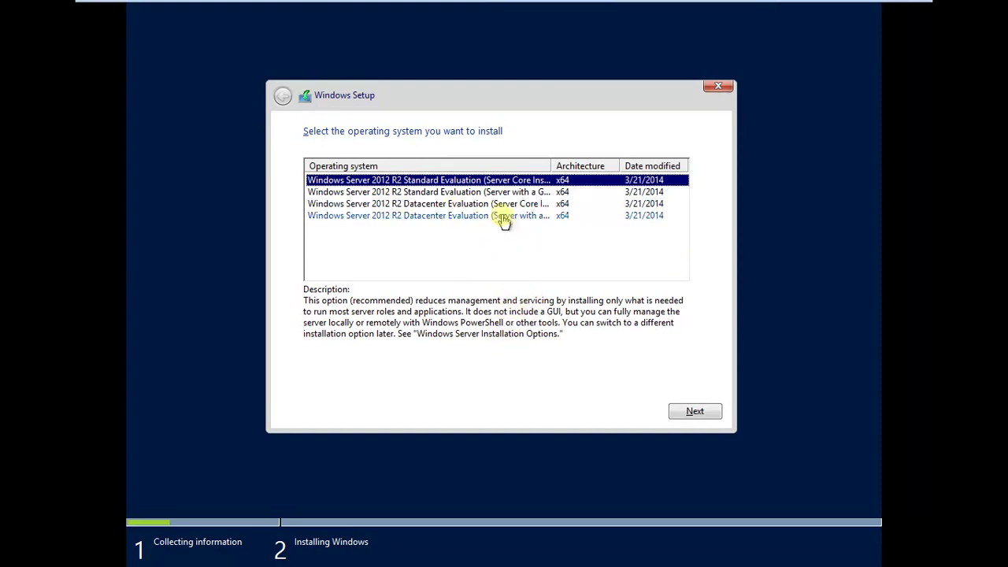
- Choose Standard (Server with a GUI), accept the licence terms, and custom-install onto Drive 0
{"action": "left_click", "coordinate": [403, 192]}
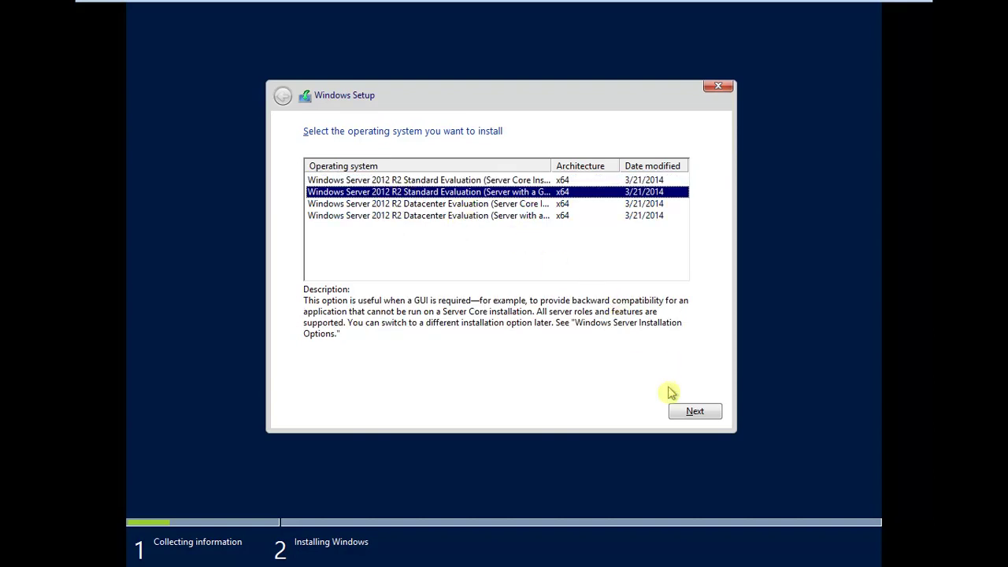
{"action": "left_click", "coordinate": [682, 414]}
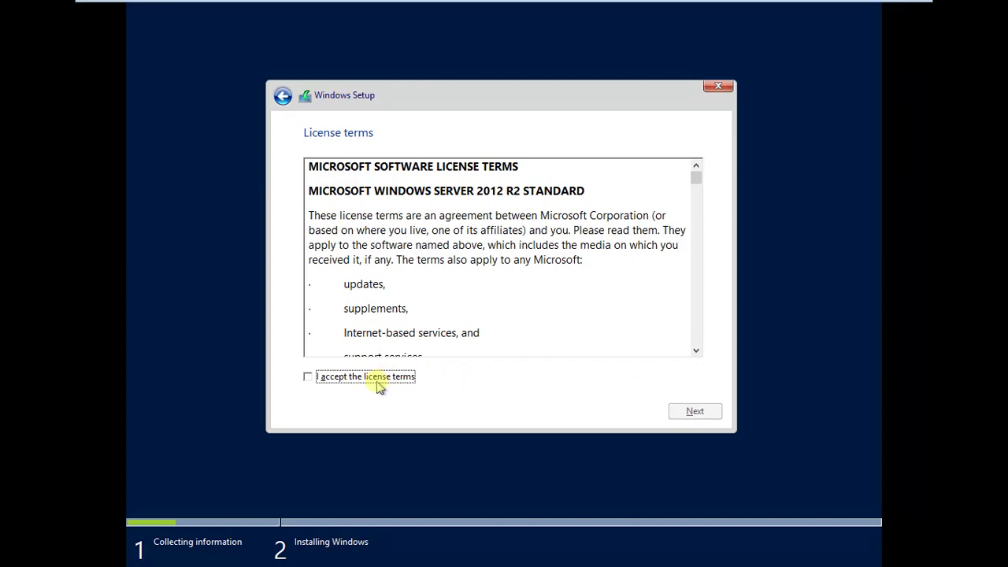
{"action": "left_click", "coordinate": [377, 378]}
{"action": "left_click", "coordinate": [701, 411]}
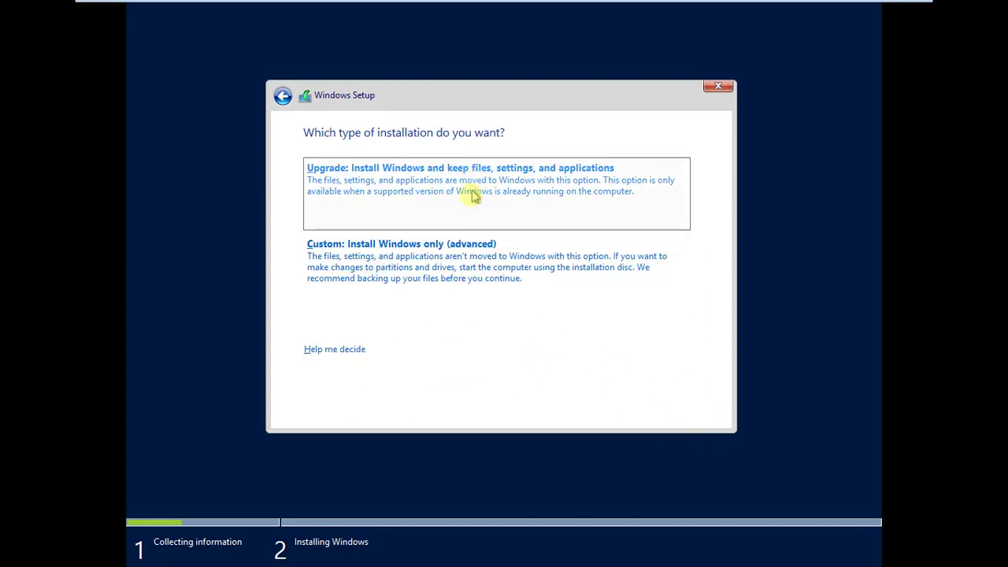
{"action": "left_click", "coordinate": [462, 246]}
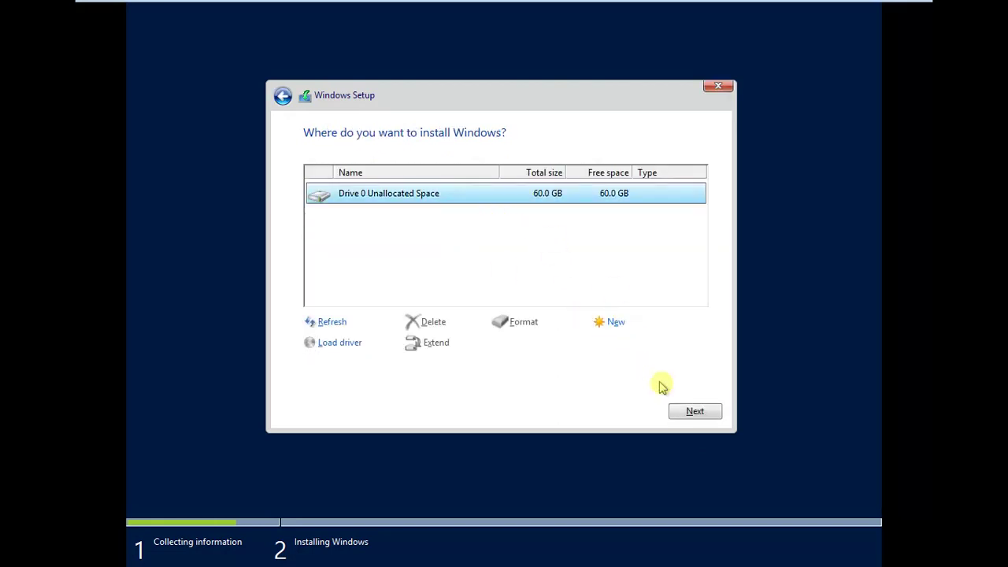
{"action": "left_click", "coordinate": [680, 412]}
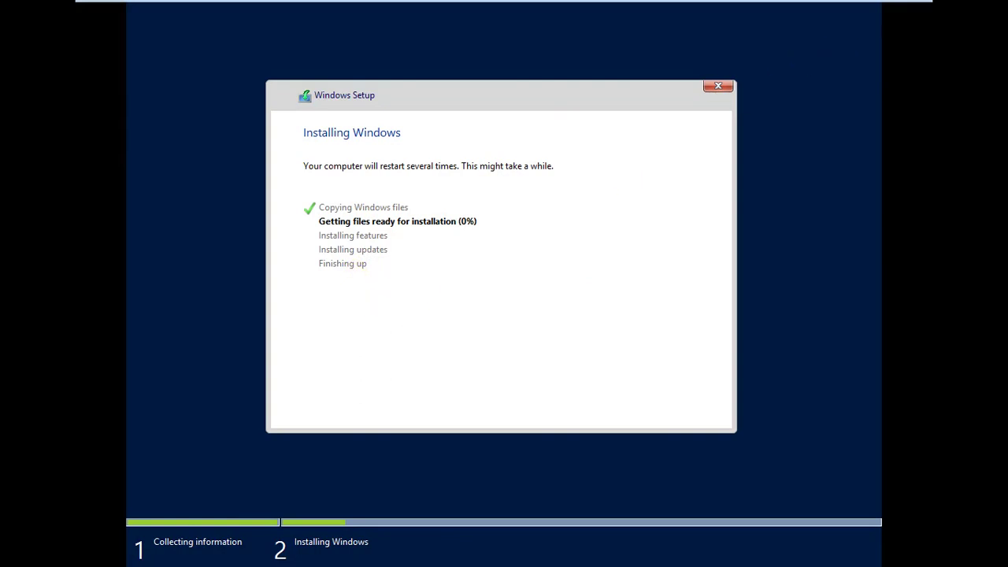
- Minimize the full-screen AD VM from its top toolbar to reveal the host desktop
{"action": "mouse_move", "coordinate": [866, 3]}
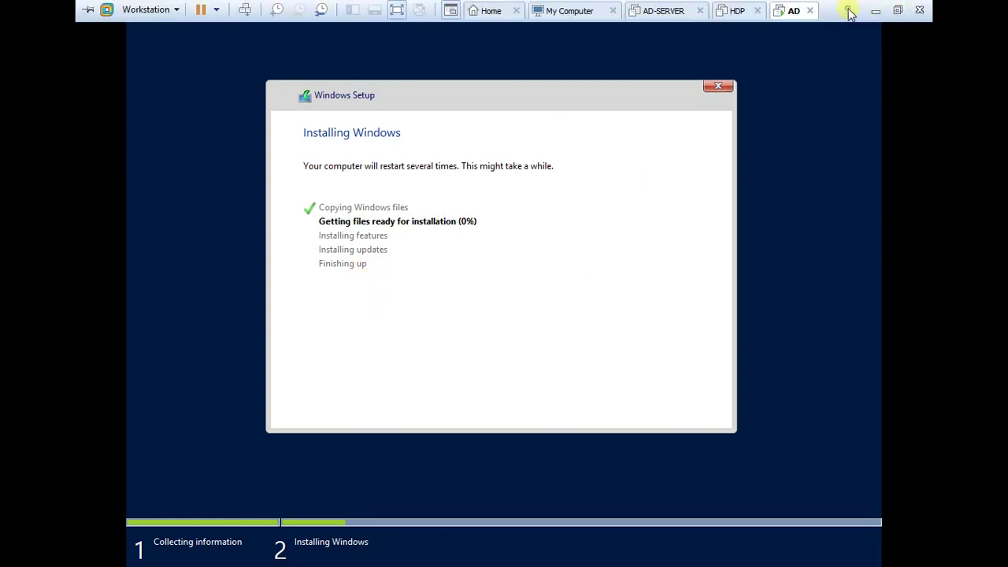
{"action": "left_click", "coordinate": [875, 10]}
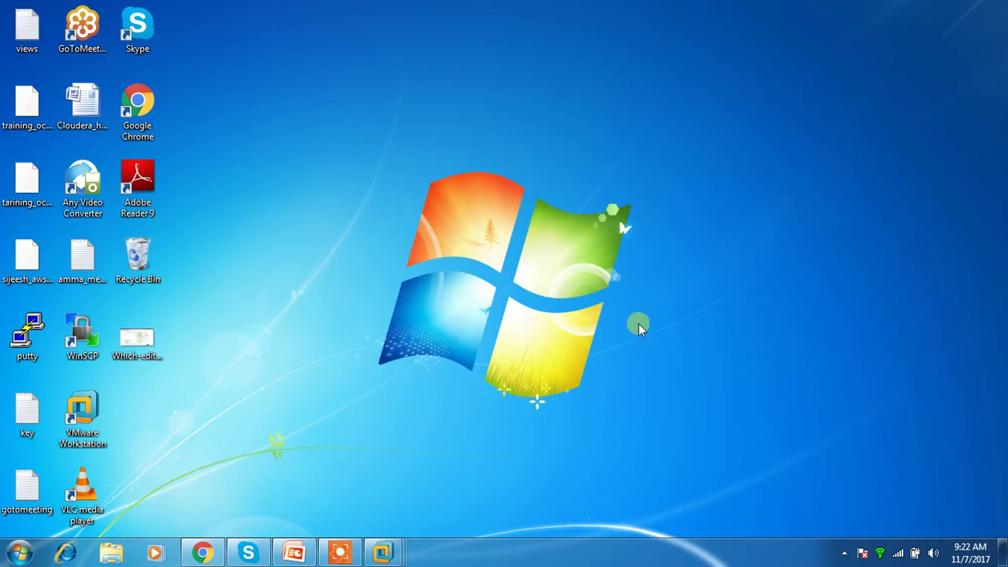
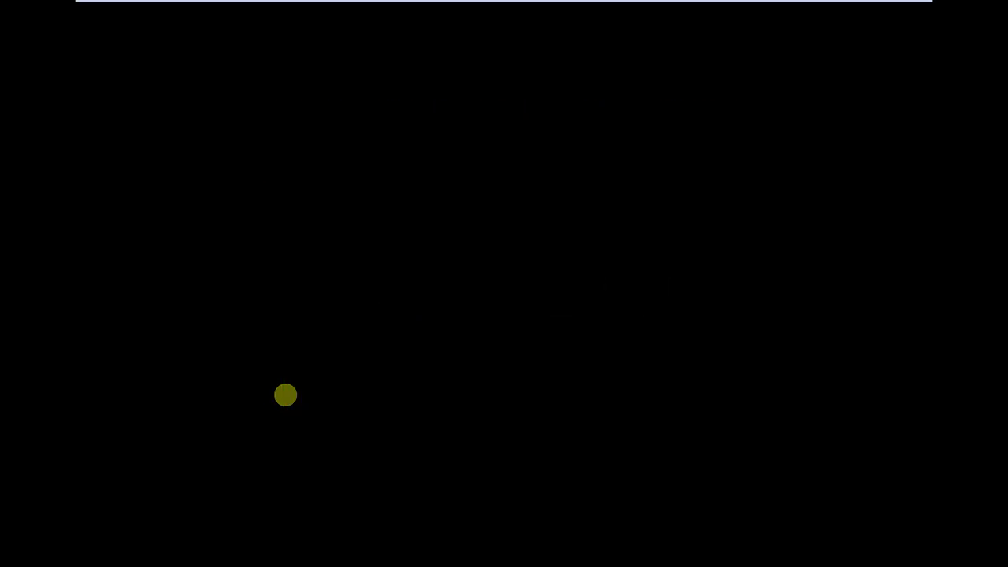
- Release keyboard and mouse from the AD virtual machine while Windows Server boots
{"action": "key", "text": "ctrl+alt"}
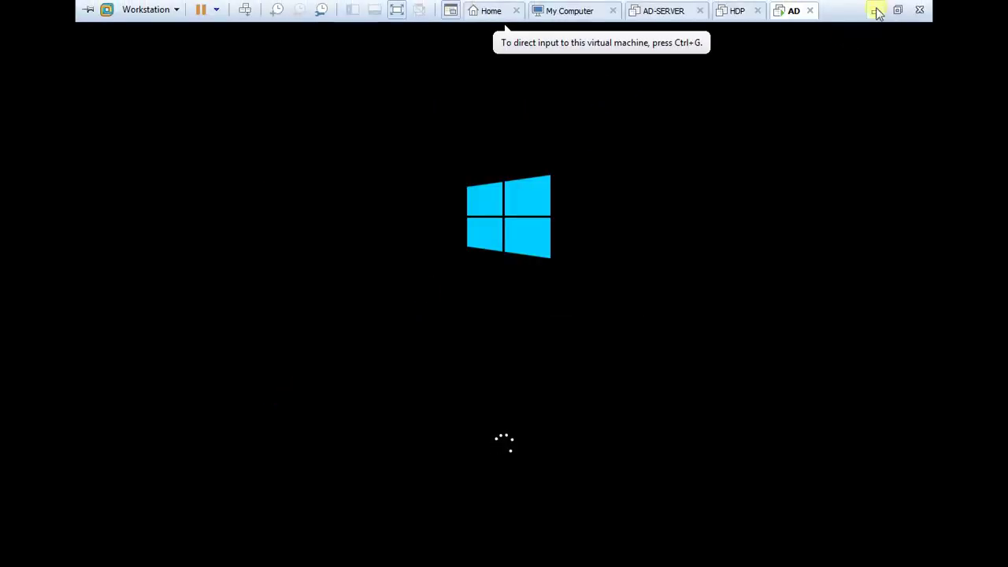
- Minimize VMware and bring the AD virtual machine back to full screen from the taskbar
{"action": "left_click", "coordinate": [877, 11]}
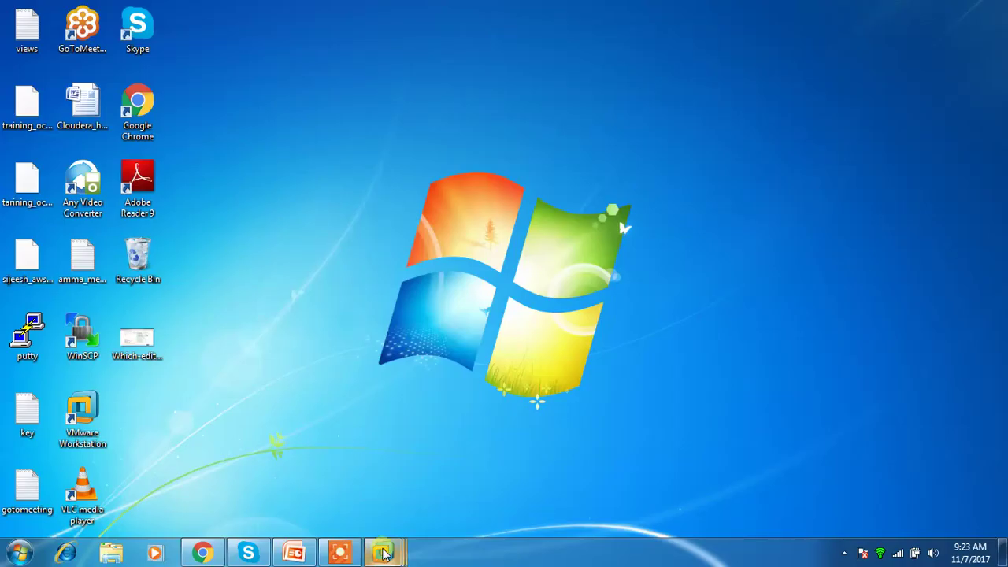
{"action": "mouse_move", "coordinate": [384, 554]}
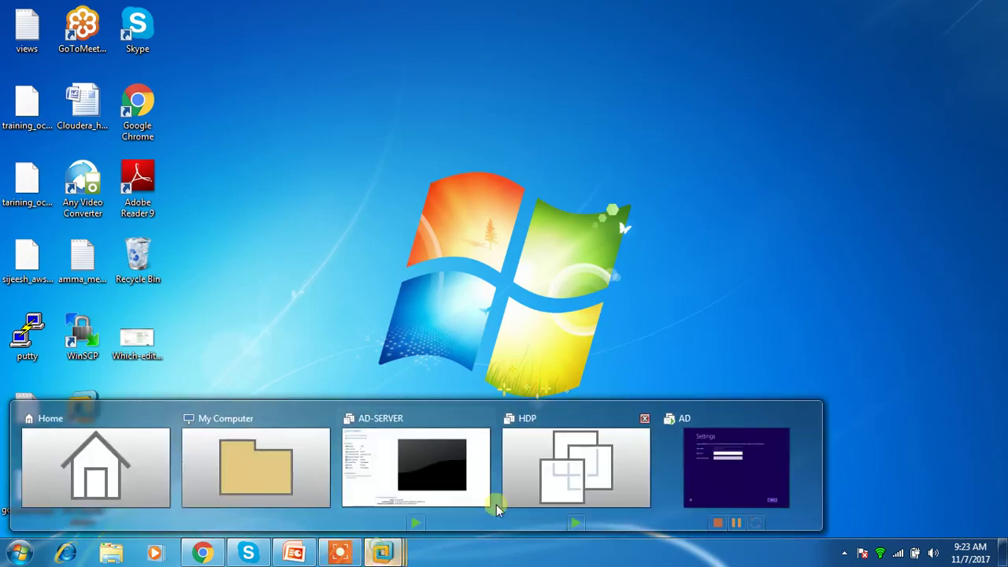
{"action": "left_click", "coordinate": [724, 455]}
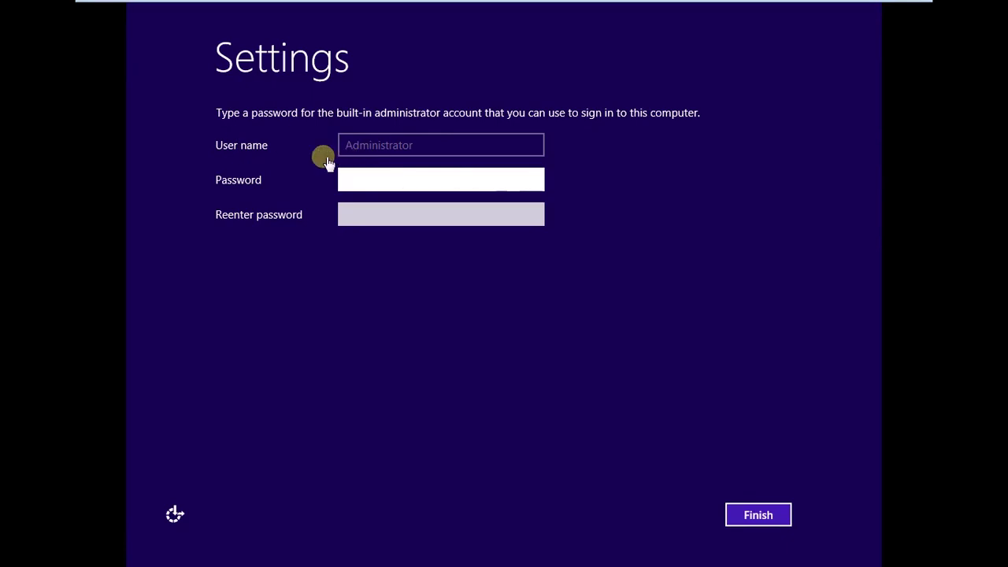
- Enter and confirm the built-in Administrator password, then finish the setup
{"action": "left_click", "coordinate": [352, 172]}
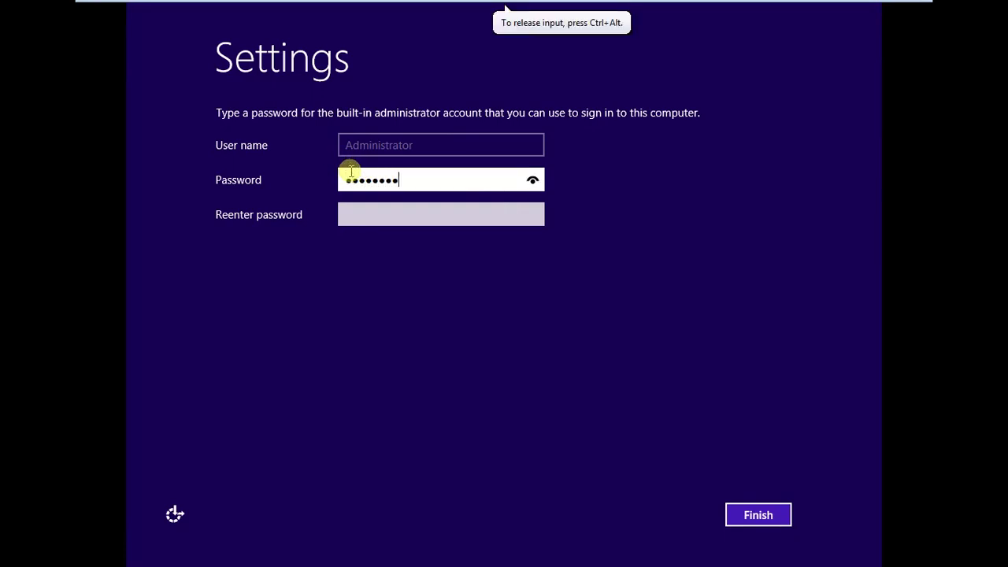
{"action": "key", "text": "Tab"}
{"action": "type", "text": "••"}
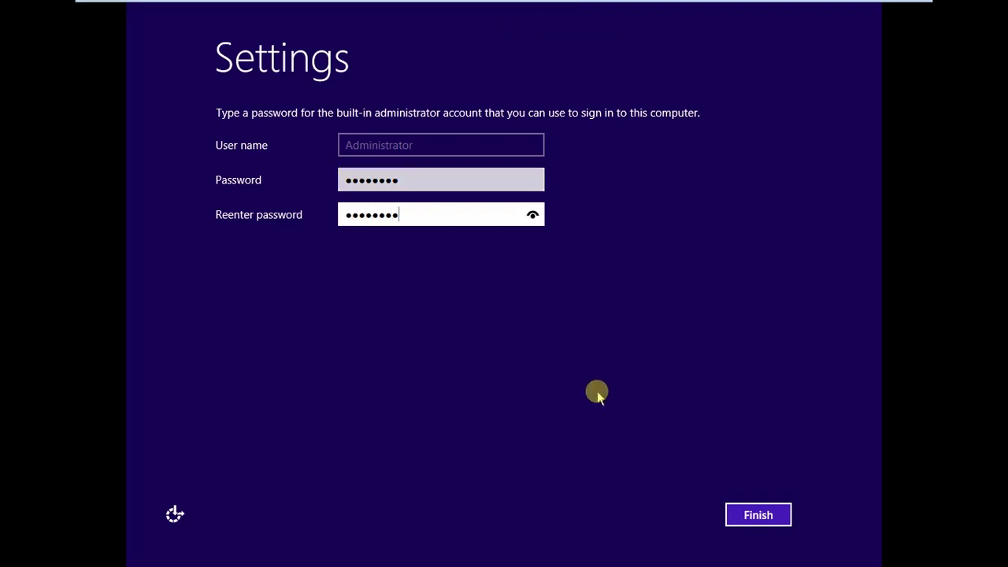
{"action": "left_click", "coordinate": [764, 513]}
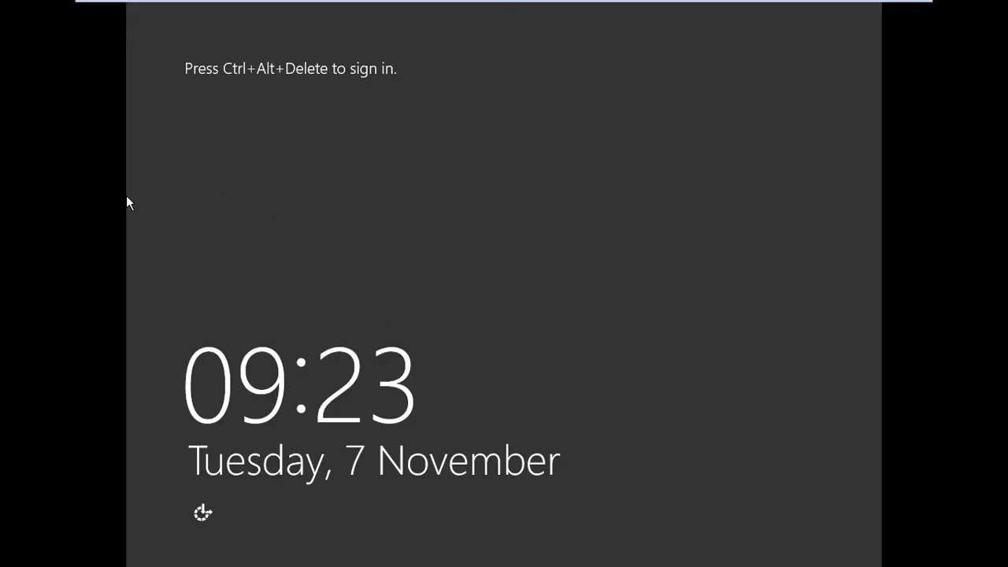
- Sign in to the VM as Administrator with Ctrl+Alt+Insert and the account password
{"action": "left_click", "coordinate": [127, 198]}
{"action": "mouse_move", "coordinate": [584, 8]}
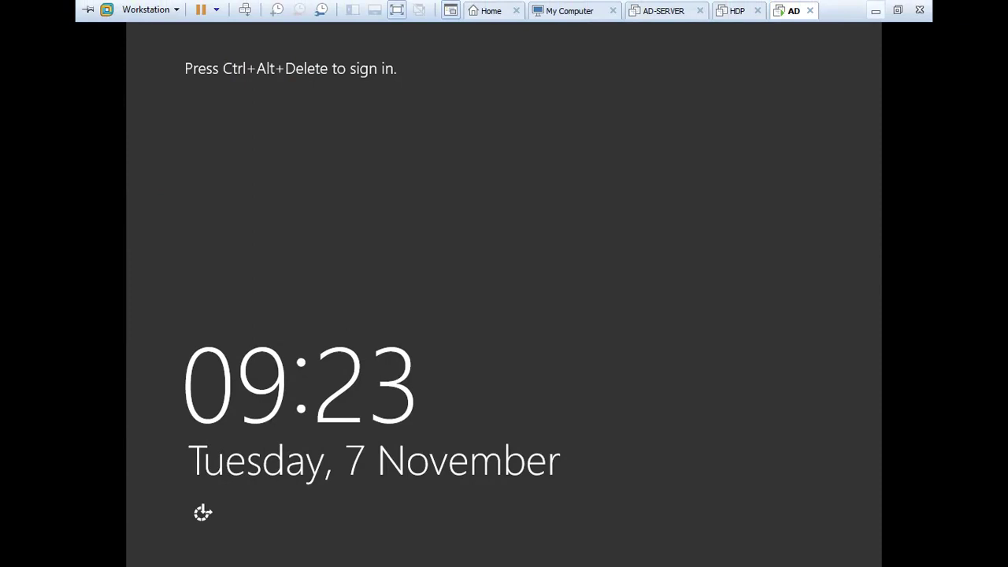
{"action": "left_click", "coordinate": [490, 198]}
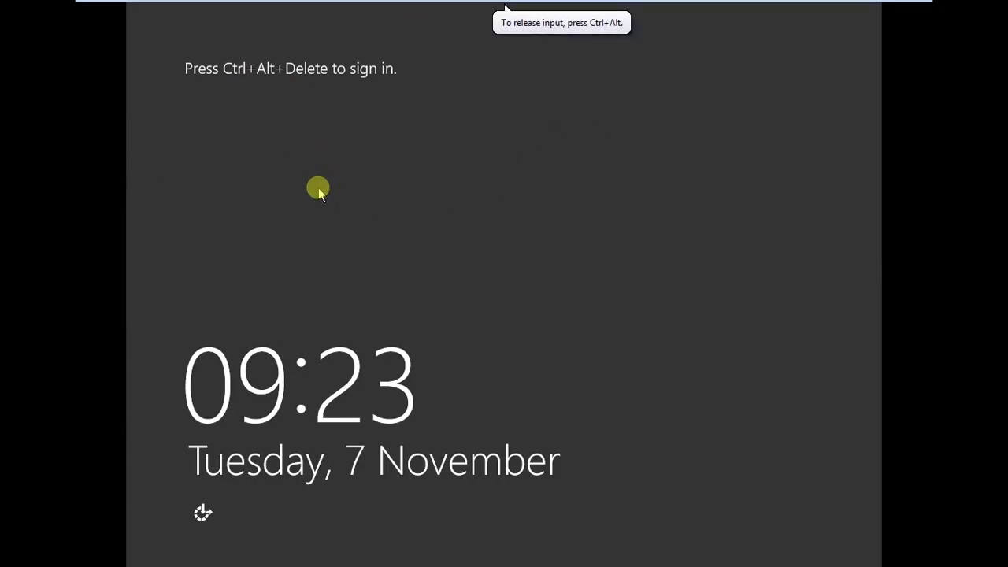
{"action": "key", "text": "ctrl+alt+Insert"}
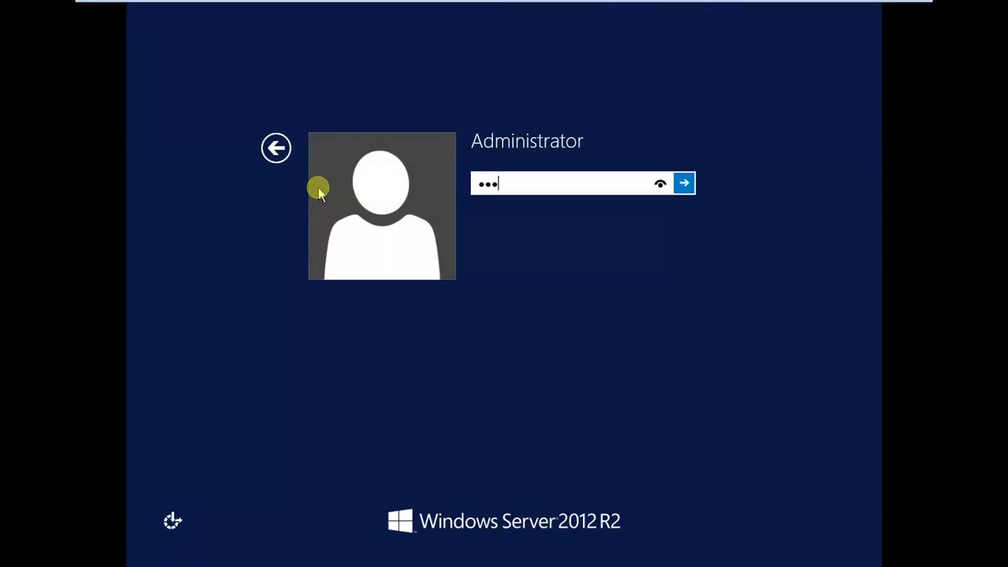
{"action": "key", "text": "Return"}
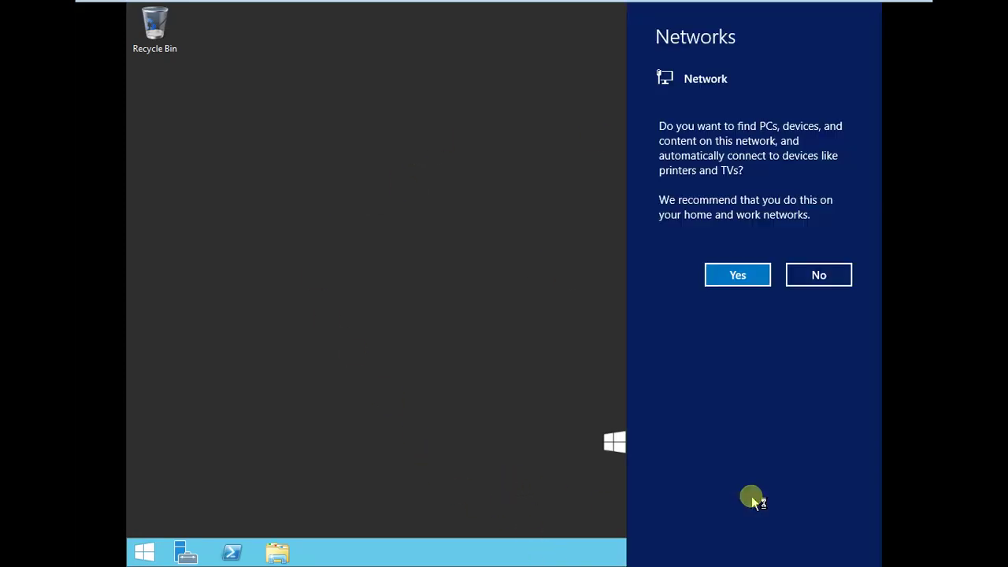
- Answer No to network discovery, then close and relaunch Server Manager from the taskbar
{"action": "left_click", "coordinate": [833, 276]}
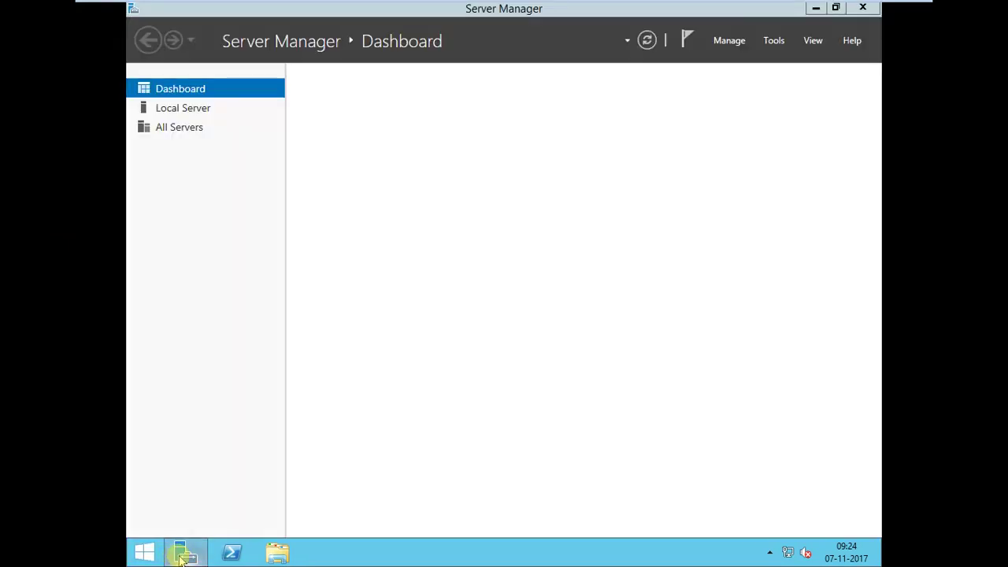
{"action": "mouse_move", "coordinate": [187, 557]}
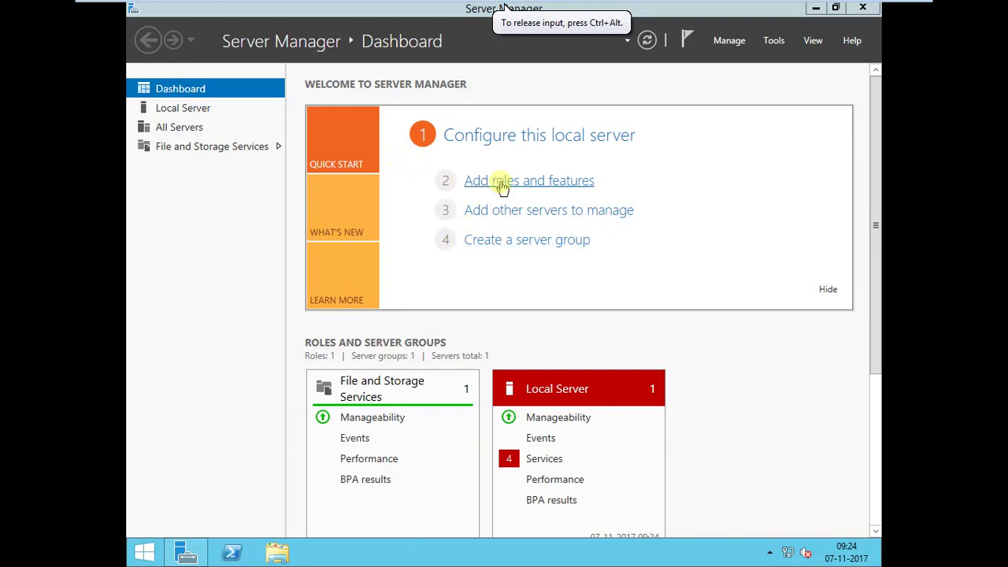
{"action": "left_click", "coordinate": [862, 9]}
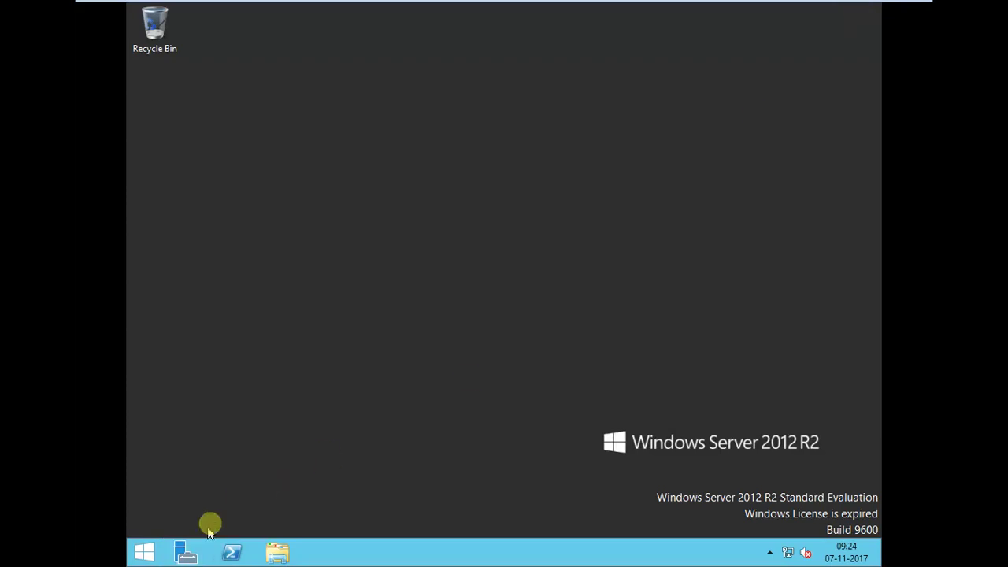
{"action": "left_click", "coordinate": [189, 554]}
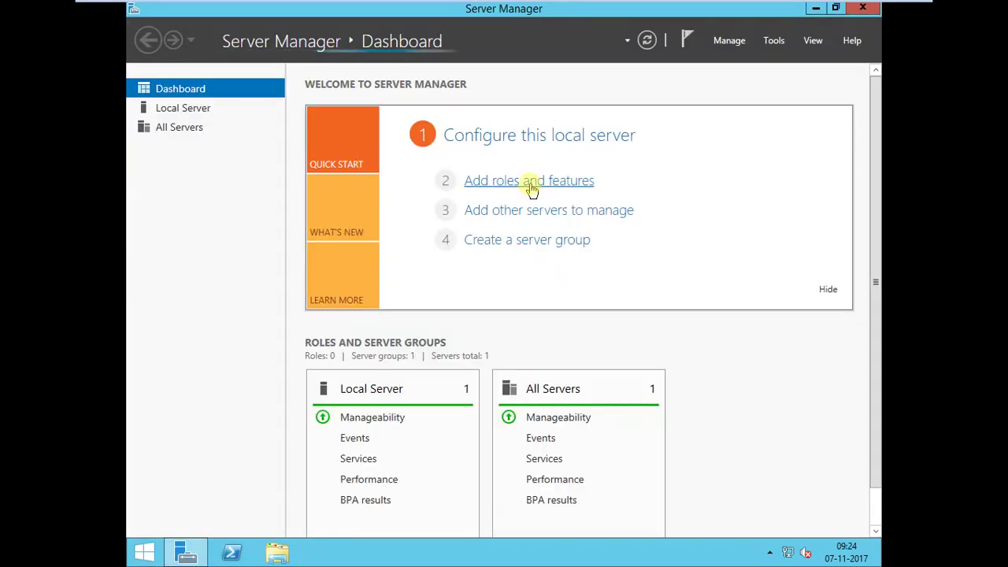
- Start the Add Roles and Features Wizard with role-based installation on the local server
{"action": "left_click", "coordinate": [530, 186]}
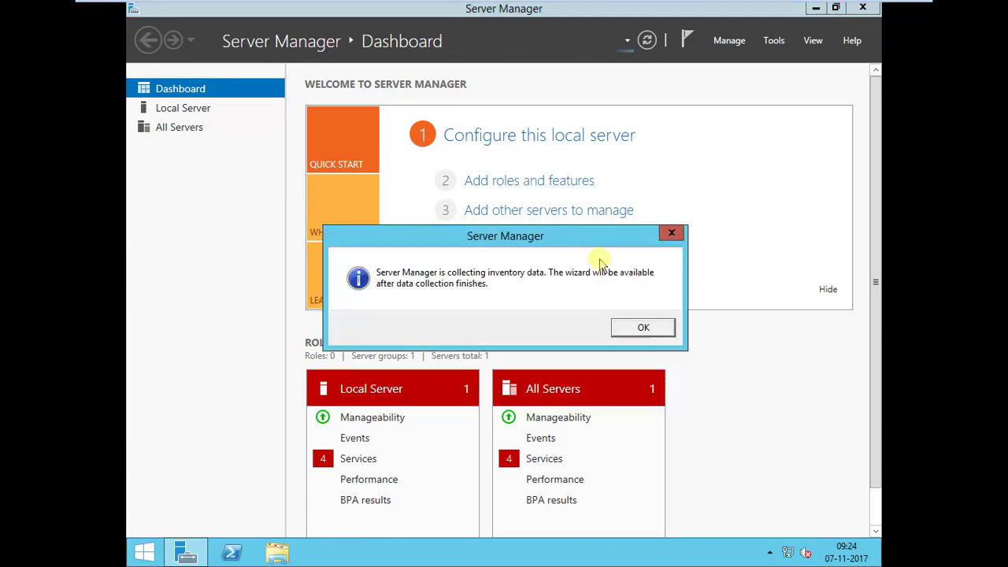
{"action": "left_click", "coordinate": [644, 329]}
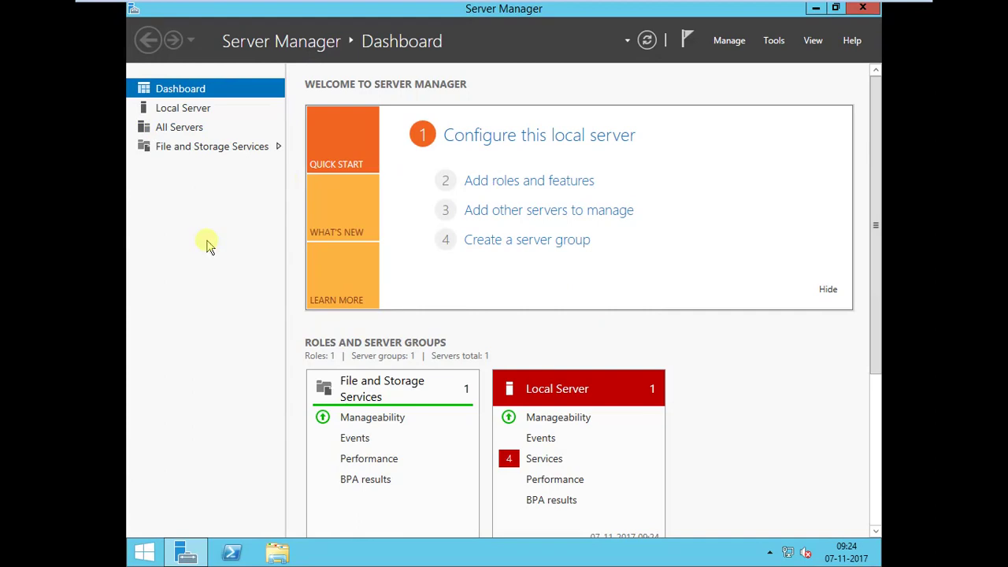
{"action": "left_click", "coordinate": [496, 186]}
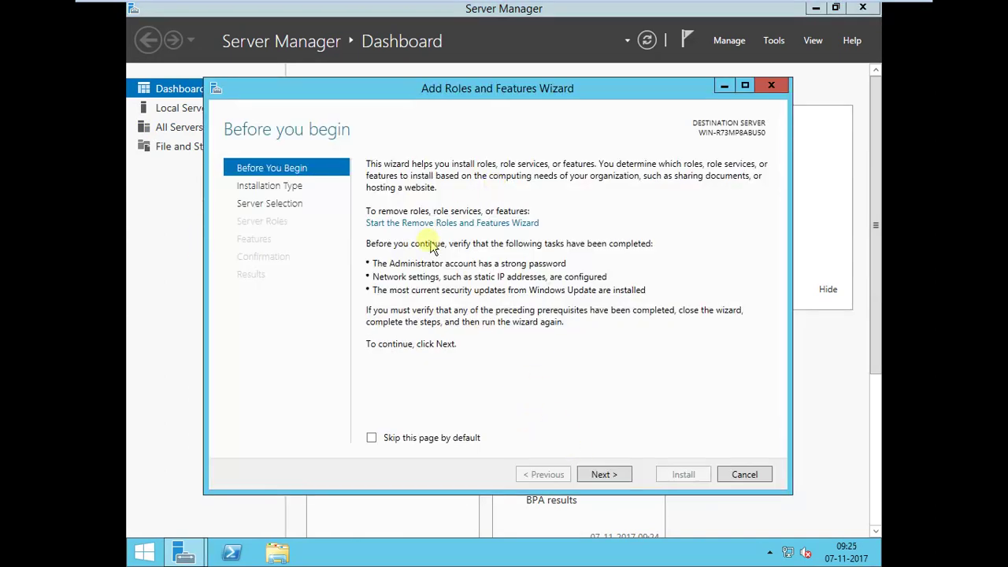
{"action": "left_click", "coordinate": [603, 474]}
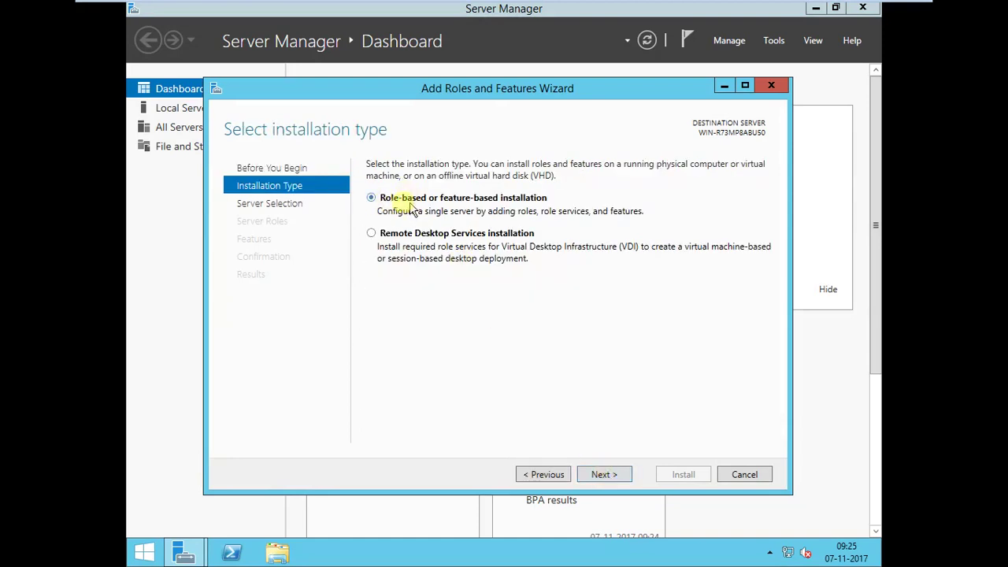
{"action": "left_click", "coordinate": [603, 475]}
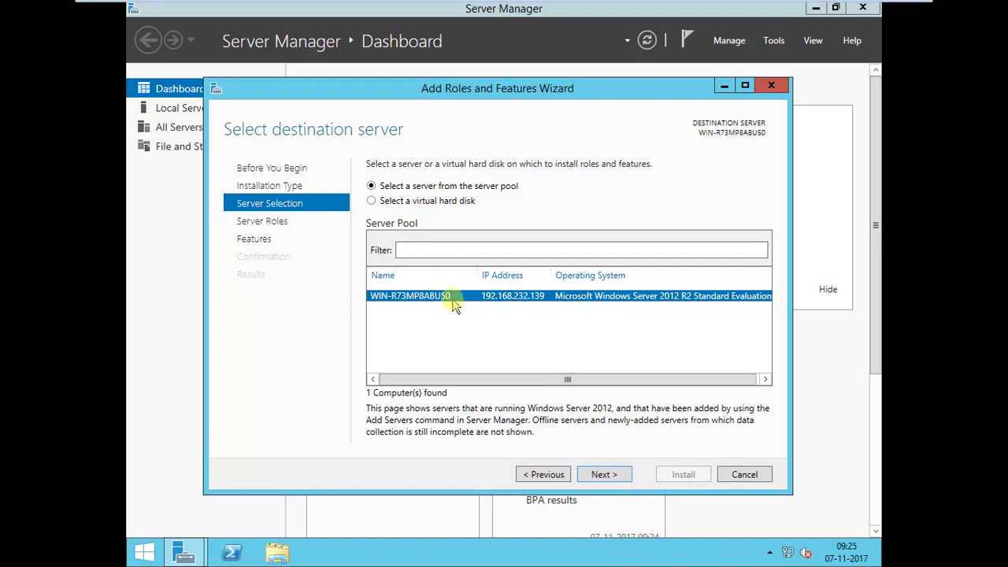
{"action": "left_click", "coordinate": [603, 475]}
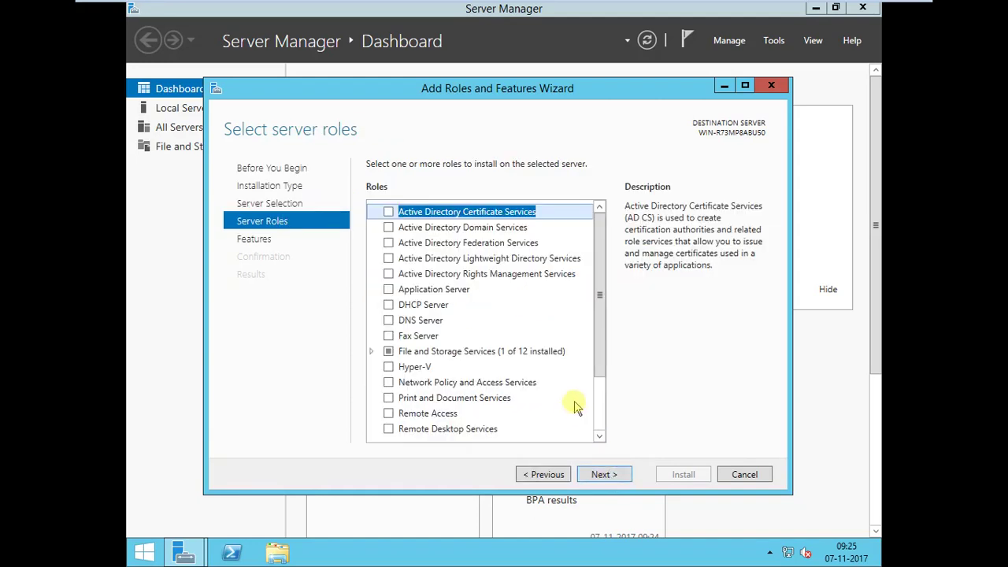
- Select Active Directory Domain Services plus its management tools and advance to Confirmation
{"action": "left_click", "coordinate": [388, 229]}
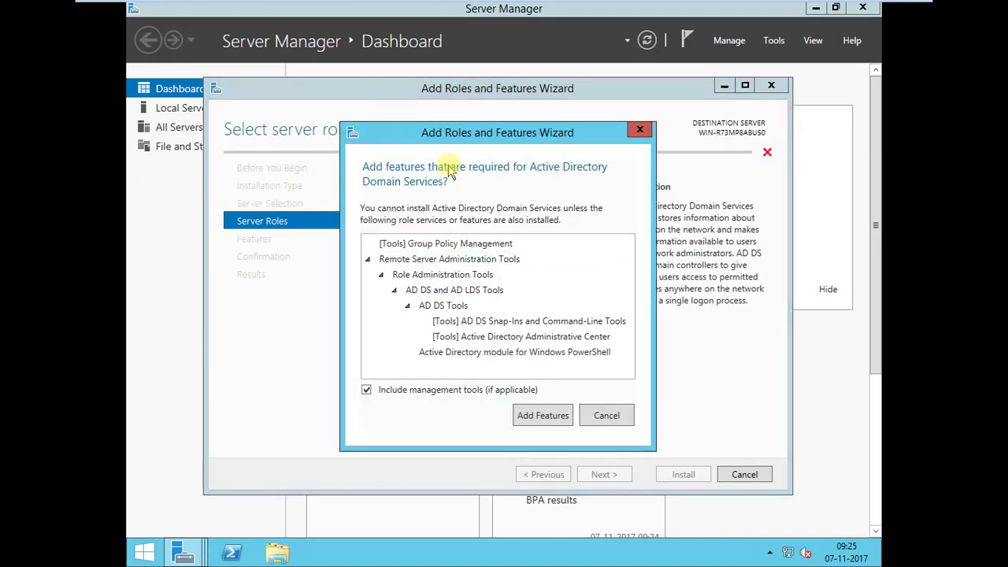
{"action": "left_click", "coordinate": [556, 416]}
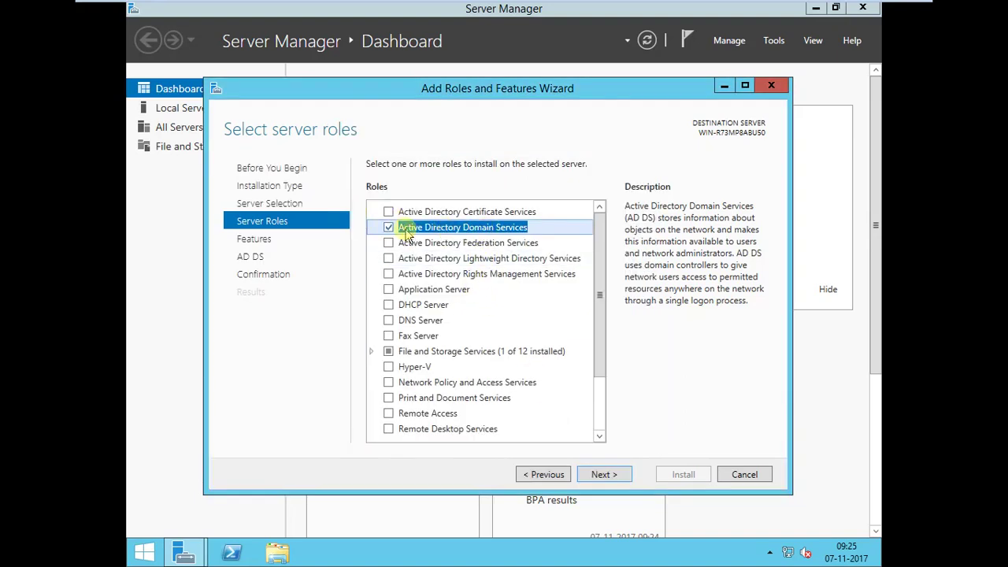
{"action": "left_click", "coordinate": [600, 475]}
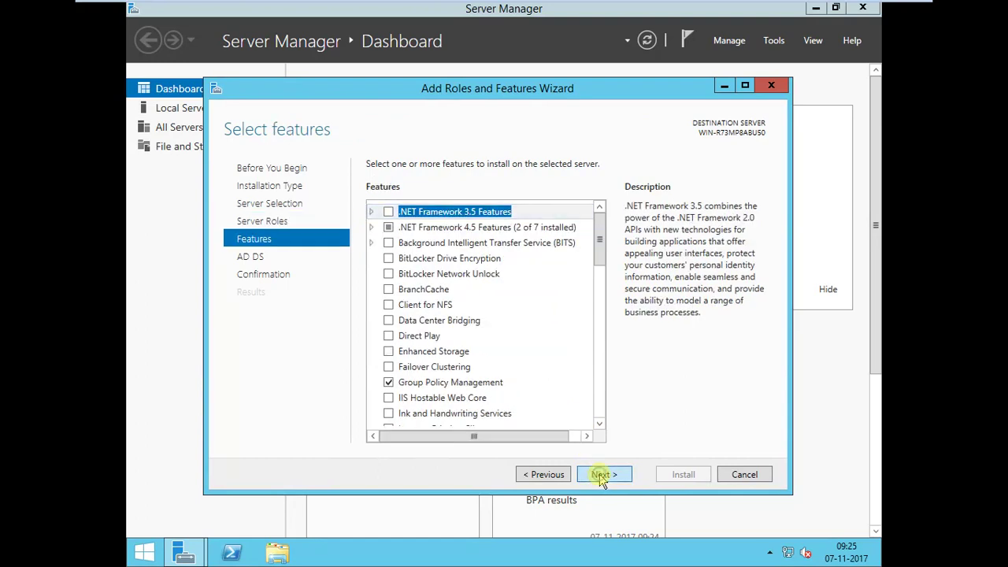
{"action": "left_click", "coordinate": [601, 475]}
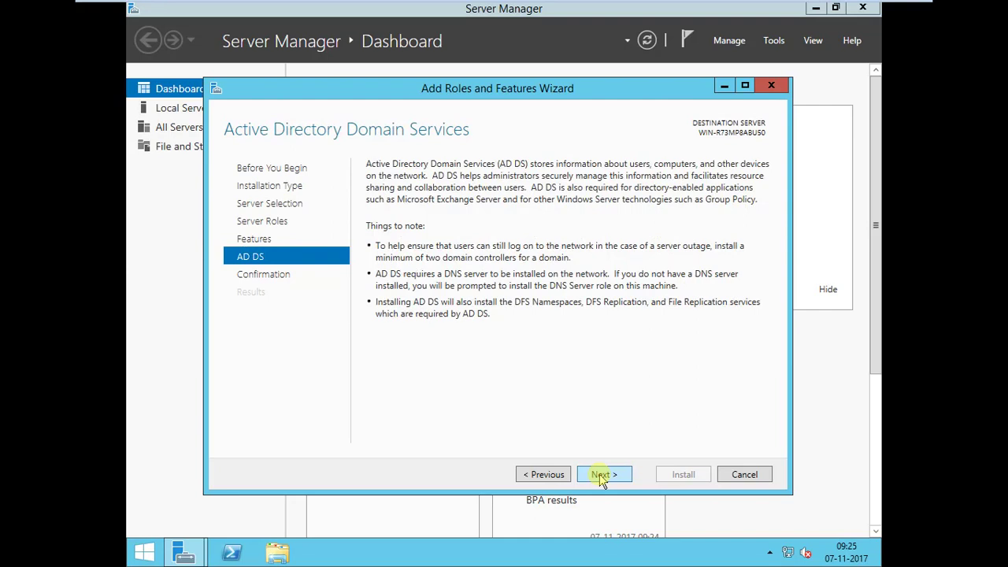
{"action": "left_click", "coordinate": [600, 475]}
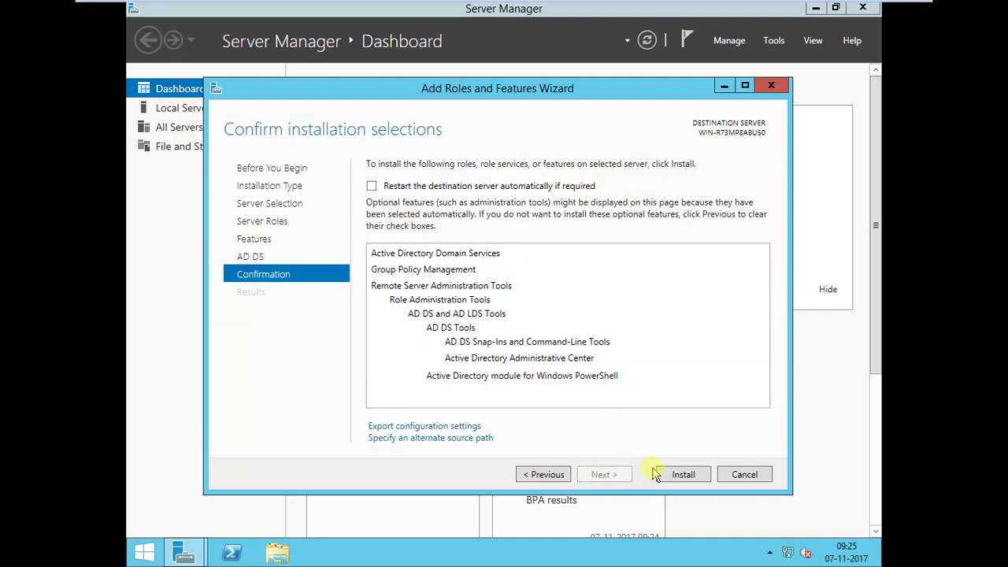
- Allow automatic restart and install AD DS with its management tools
{"action": "left_click", "coordinate": [371, 185]}
{"action": "left_click", "coordinate": [583, 329]}
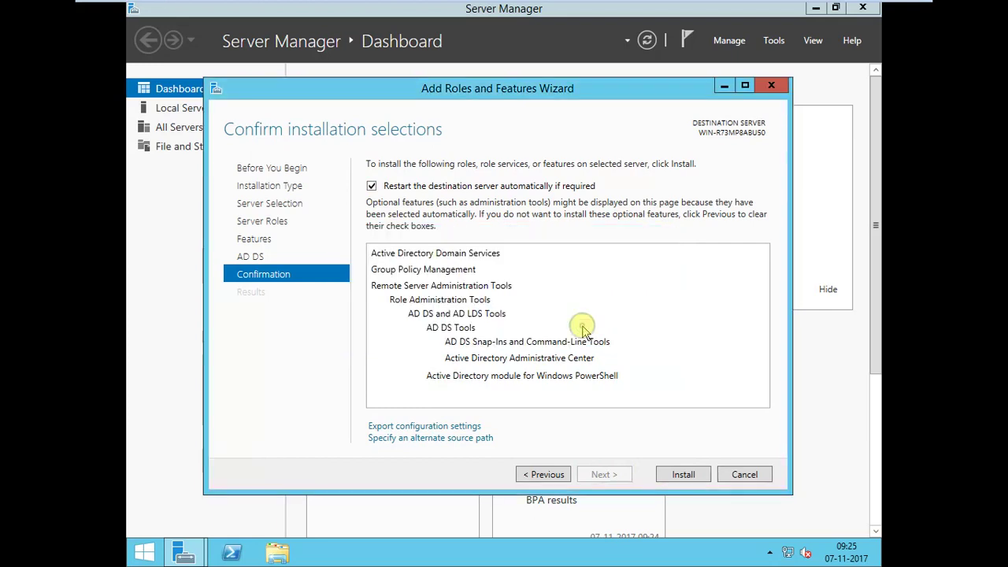
{"action": "left_click", "coordinate": [674, 475]}
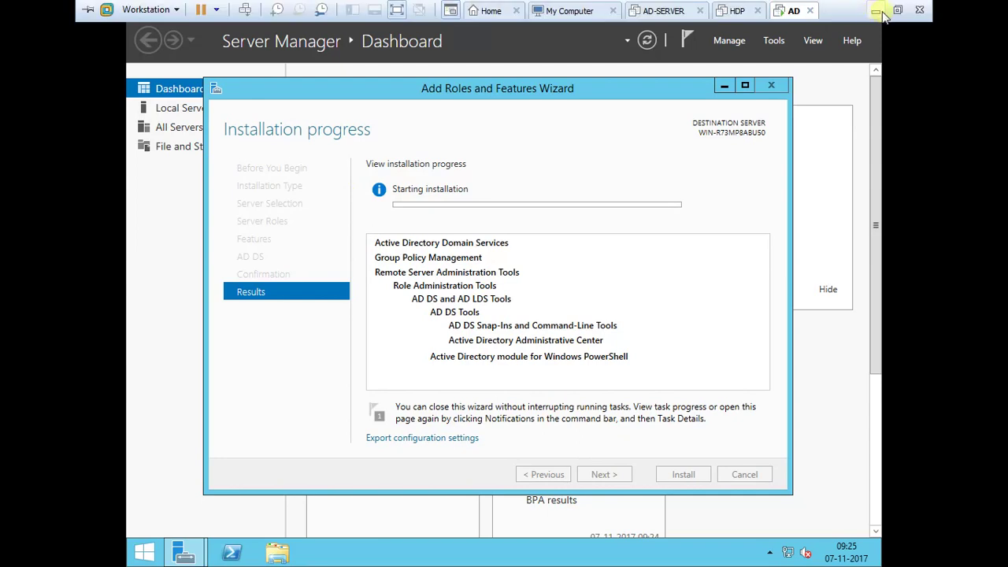
{"action": "left_click", "coordinate": [896, 10]}
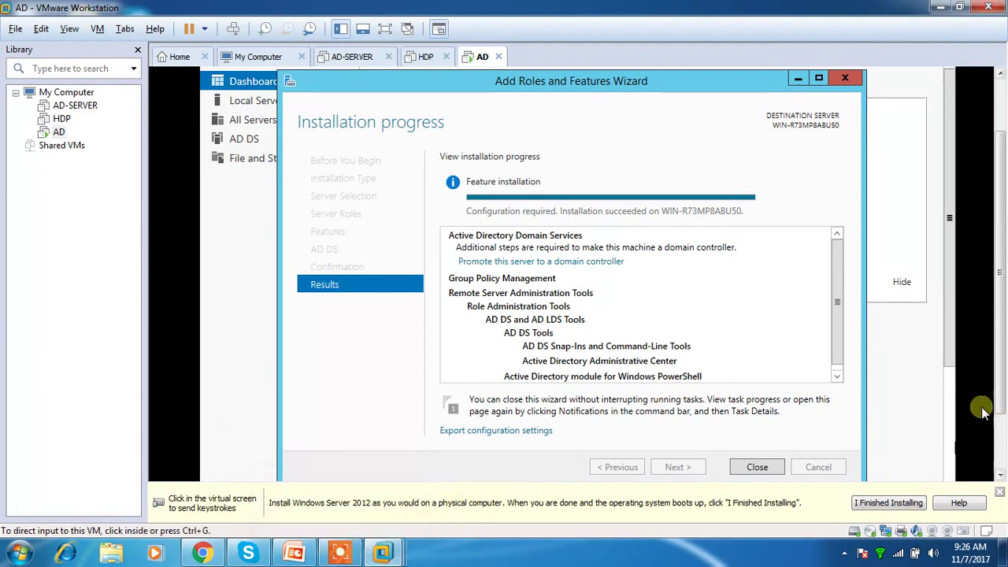
{"action": "left_click", "coordinate": [383, 29]}
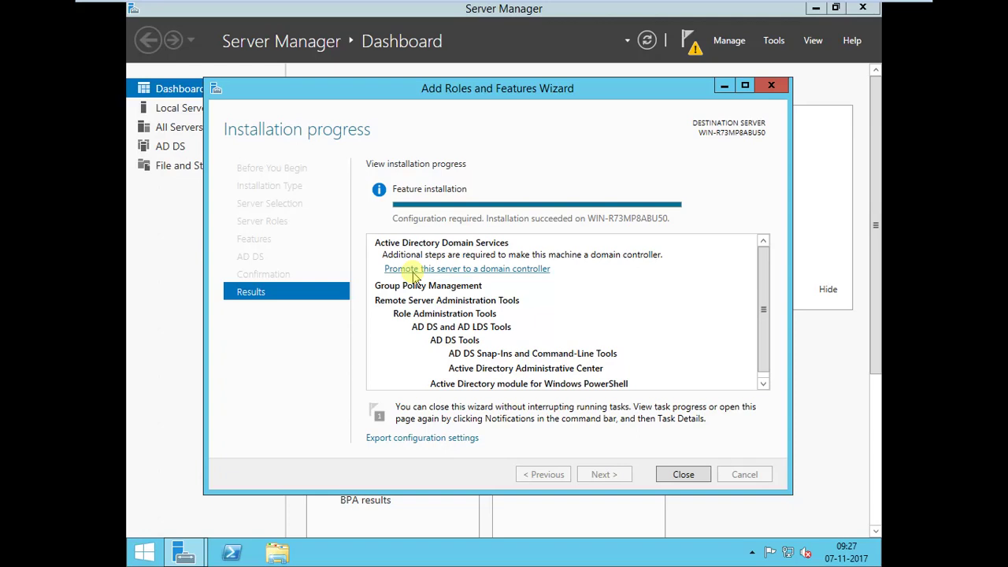
- Promote the server to a domain controller in a new forest, entering root domain hadoop.co
{"action": "left_click", "coordinate": [413, 270]}
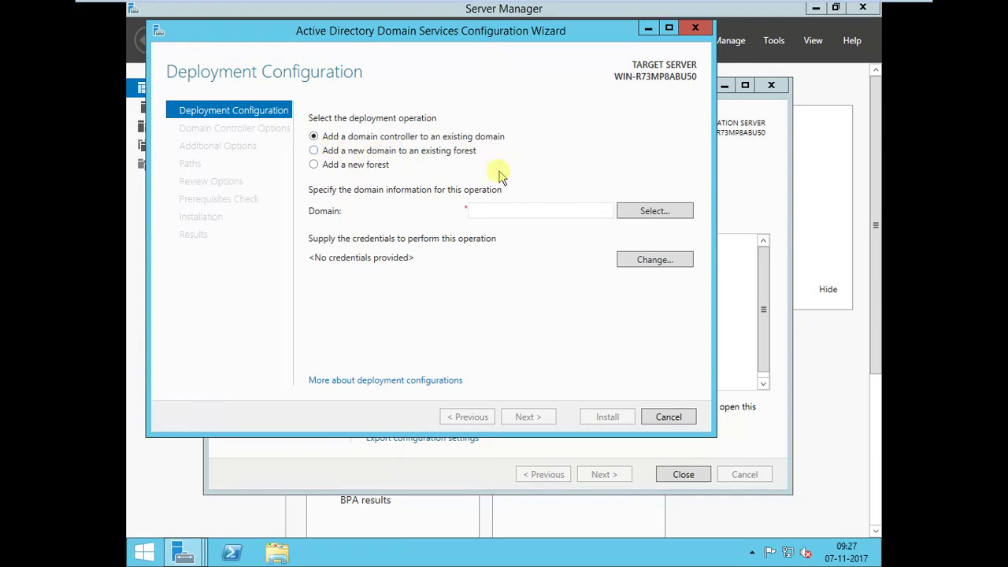
{"action": "left_click", "coordinate": [350, 165]}
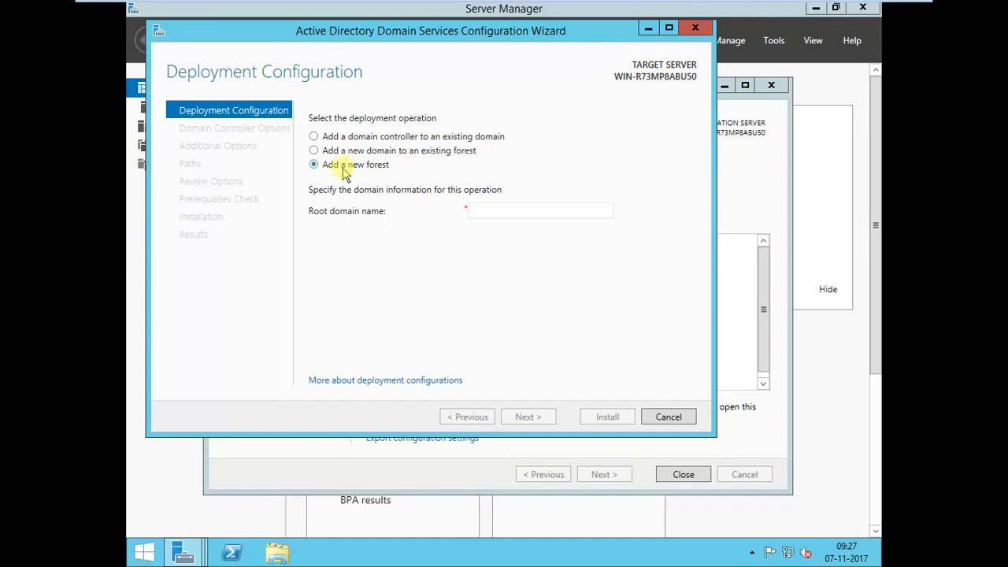
{"action": "left_click", "coordinate": [502, 212]}
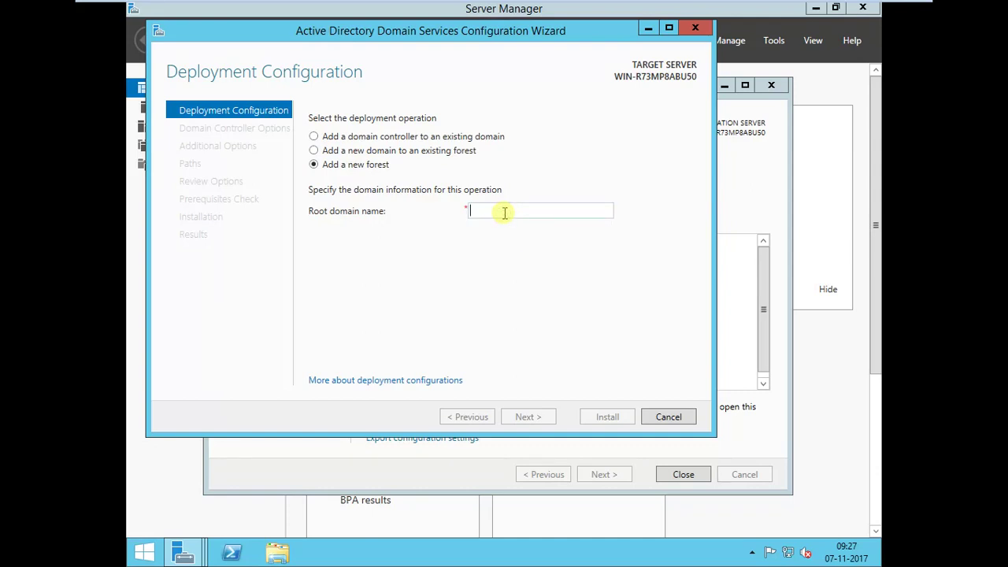
{"action": "type", "text": "hac"}
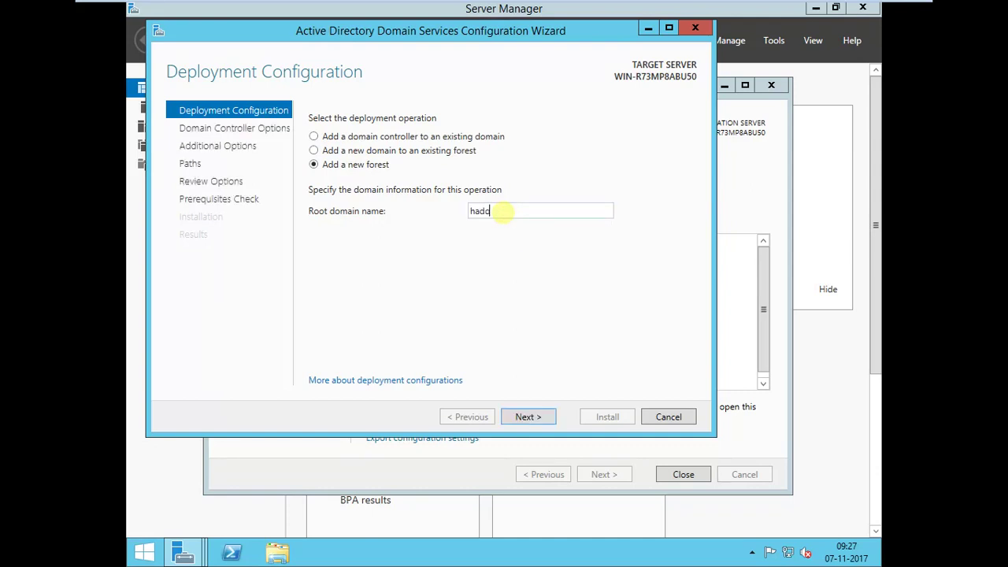
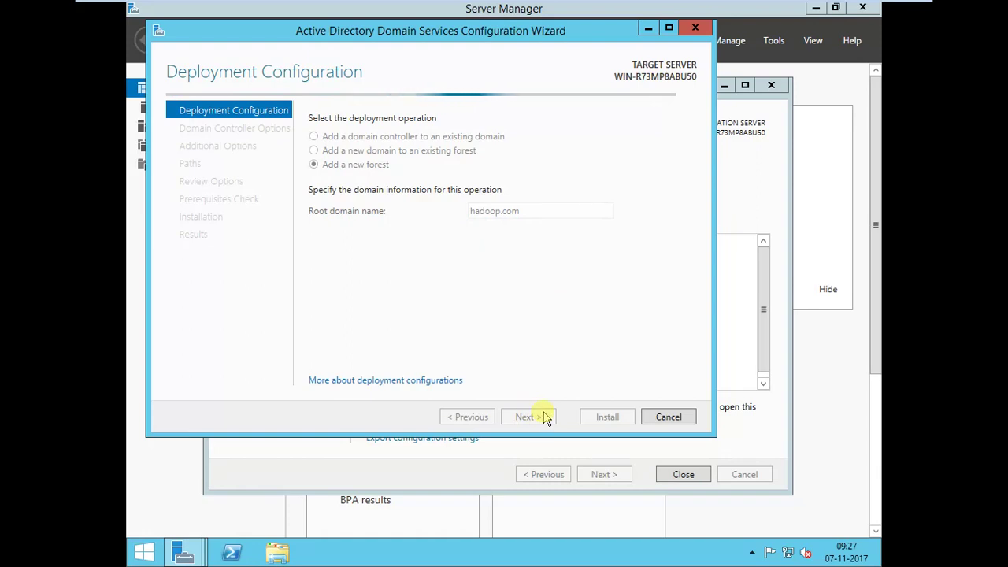
- Keep the NetBIOS domain name HADOOP and advance the AD DS wizard to the Paths page
{"action": "mouse_move", "coordinate": [504, 2]}
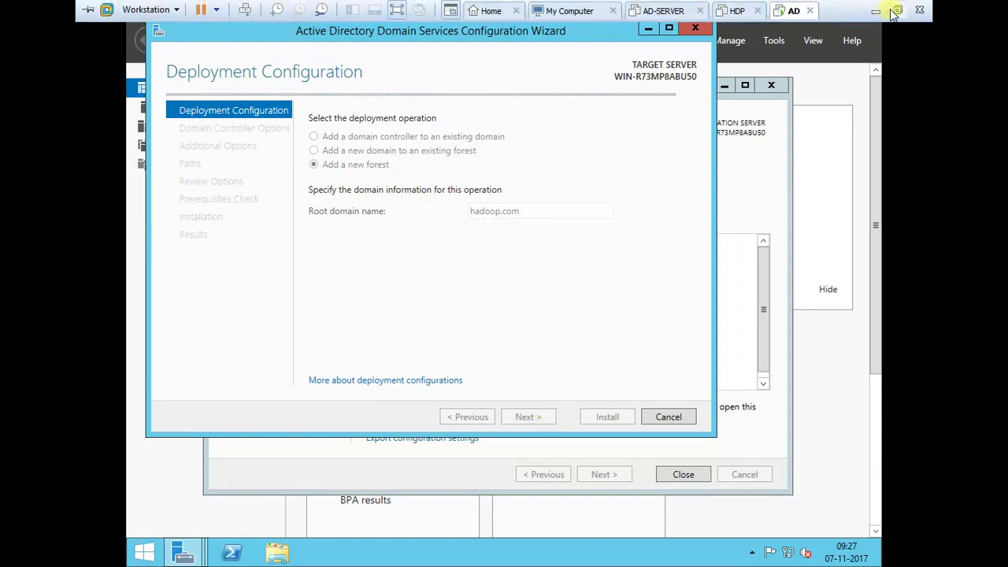
{"action": "left_click", "coordinate": [897, 13]}
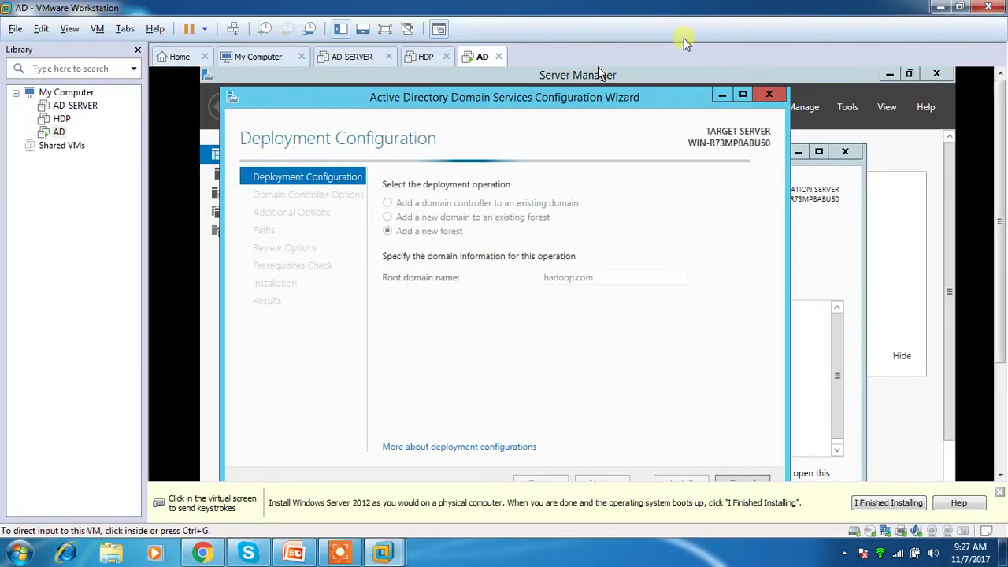
{"action": "left_click", "coordinate": [762, 120]}
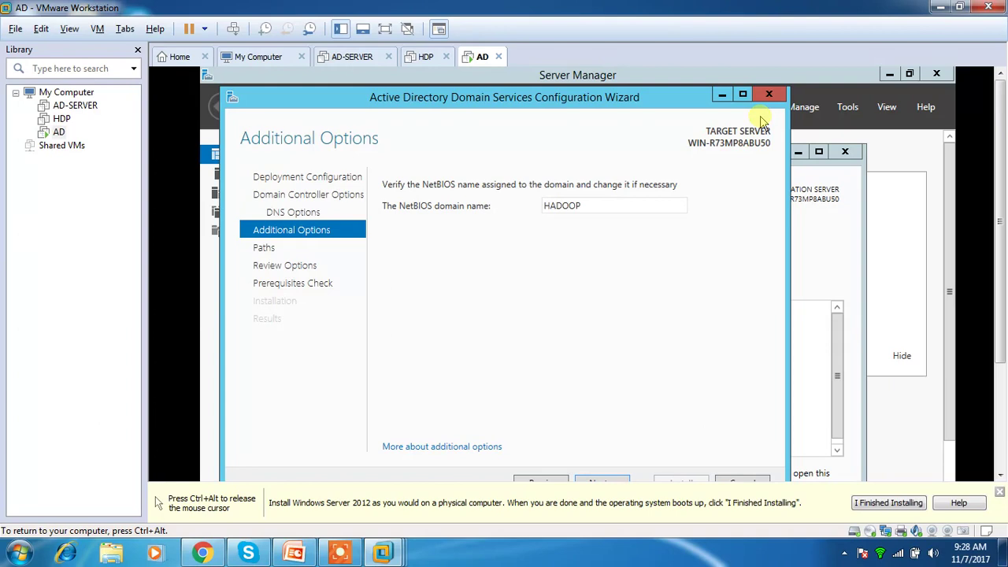
{"action": "key", "text": "ctrl+alt"}
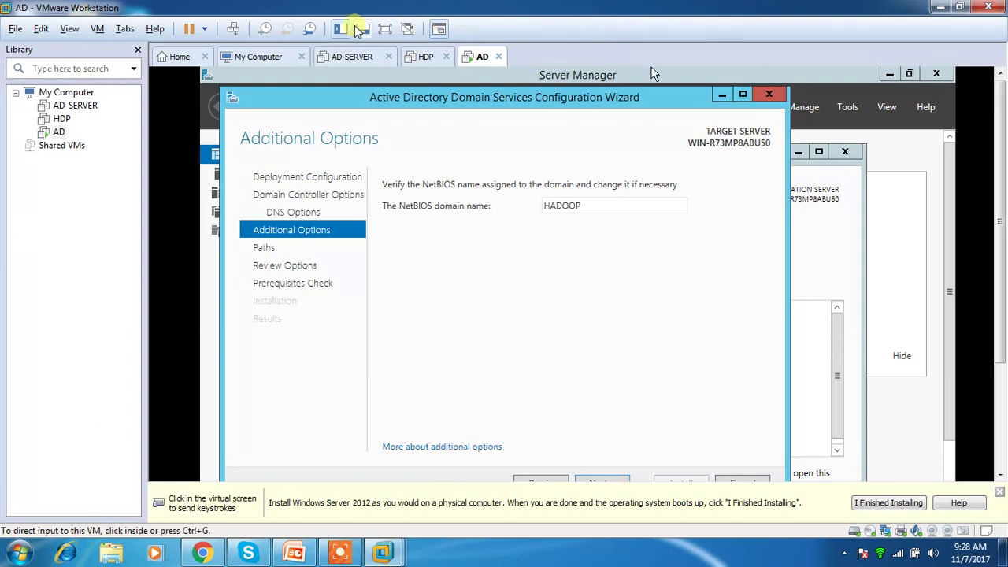
{"action": "left_click", "coordinate": [385, 30]}
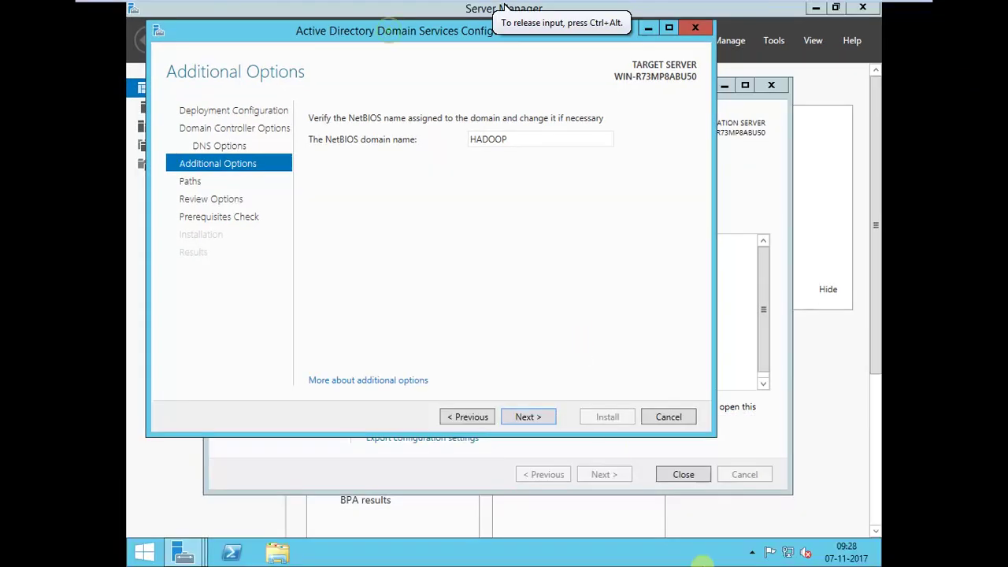
{"action": "left_click", "coordinate": [534, 420]}
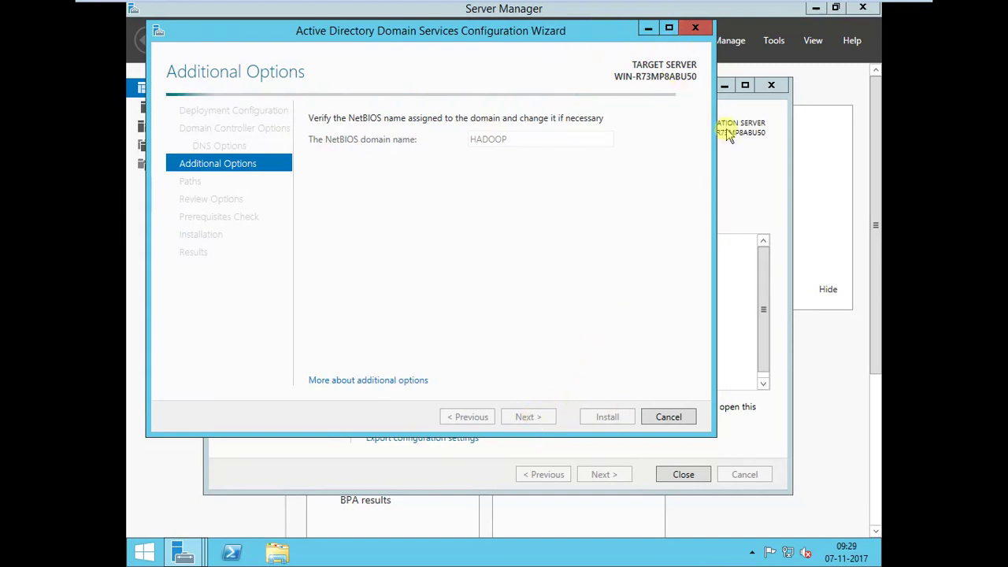
{"action": "left_click", "coordinate": [837, 9]}
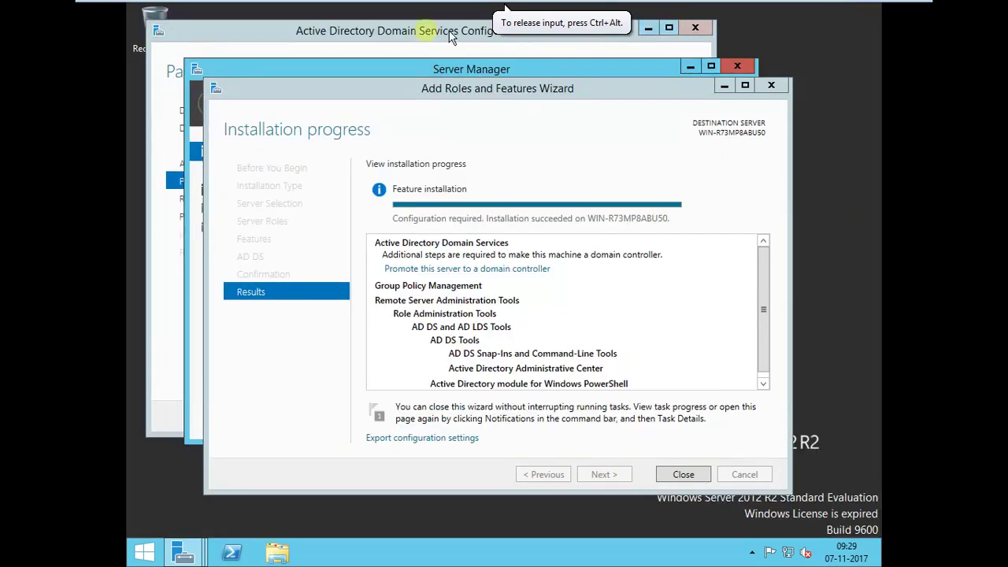
{"action": "left_click", "coordinate": [267, 35]}
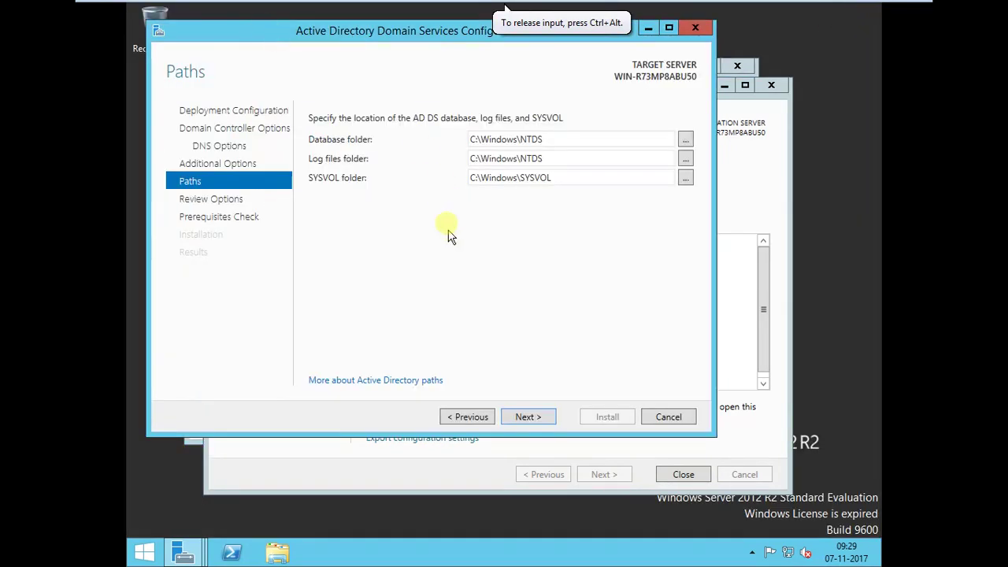
- Keep C:\Windows\NTDS and C:\Windows\SYSVOL paths, pass the prerequisite check, and install the domain controller
{"action": "left_click", "coordinate": [533, 421]}
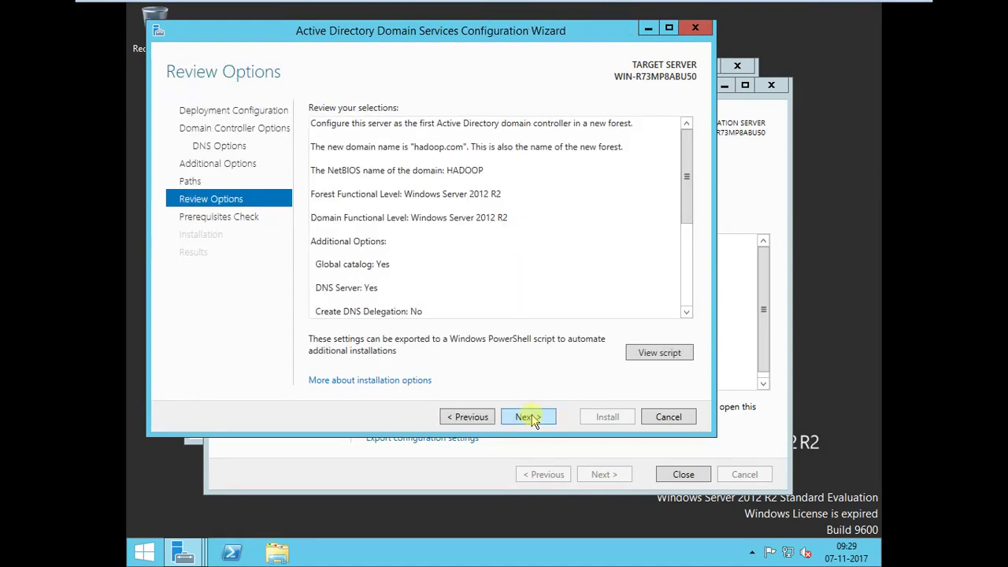
{"action": "left_click", "coordinate": [533, 421]}
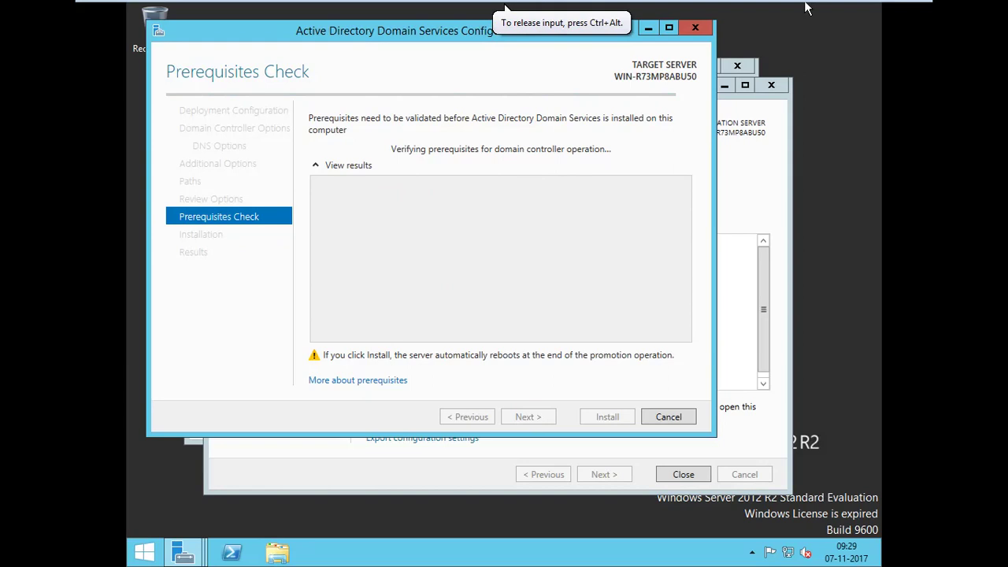
{"action": "mouse_move", "coordinate": [806, 8]}
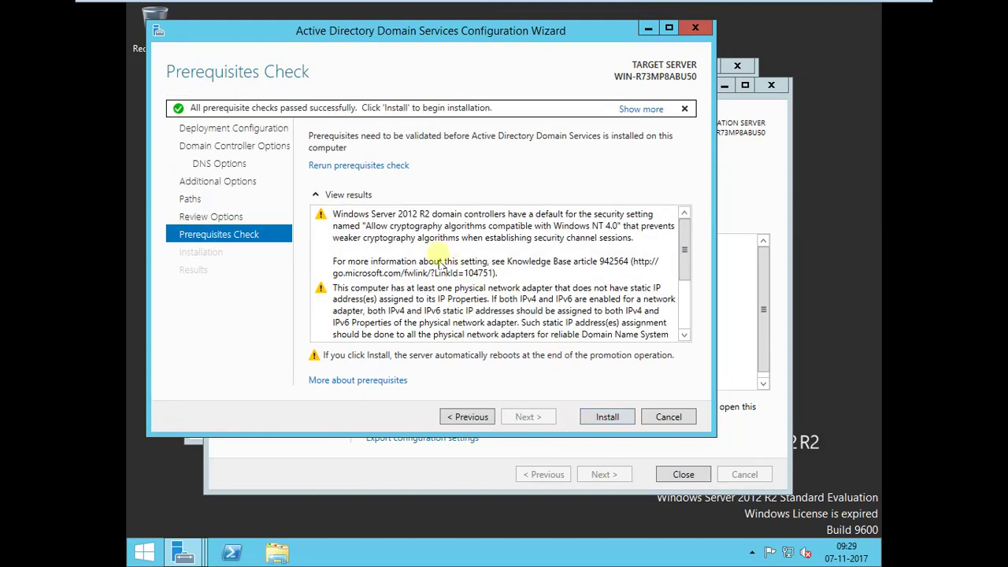
{"action": "mouse_move", "coordinate": [684, 258]}
{"action": "left_mouse_down"}
{"action": "mouse_move", "coordinate": [682, 321]}
{"action": "mouse_move", "coordinate": [685, 265]}
{"action": "left_mouse_up"}
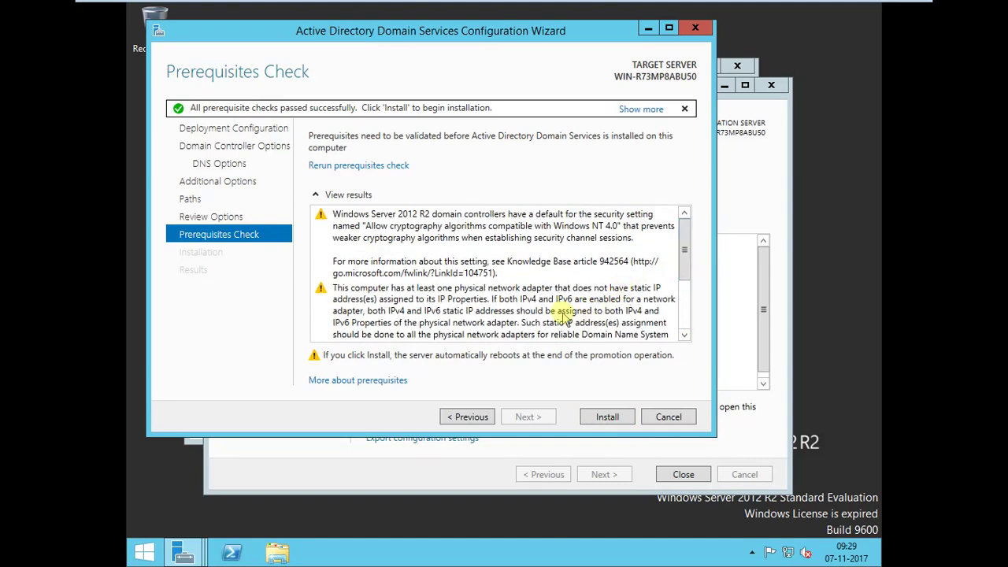
{"action": "mouse_move", "coordinate": [865, 556]}
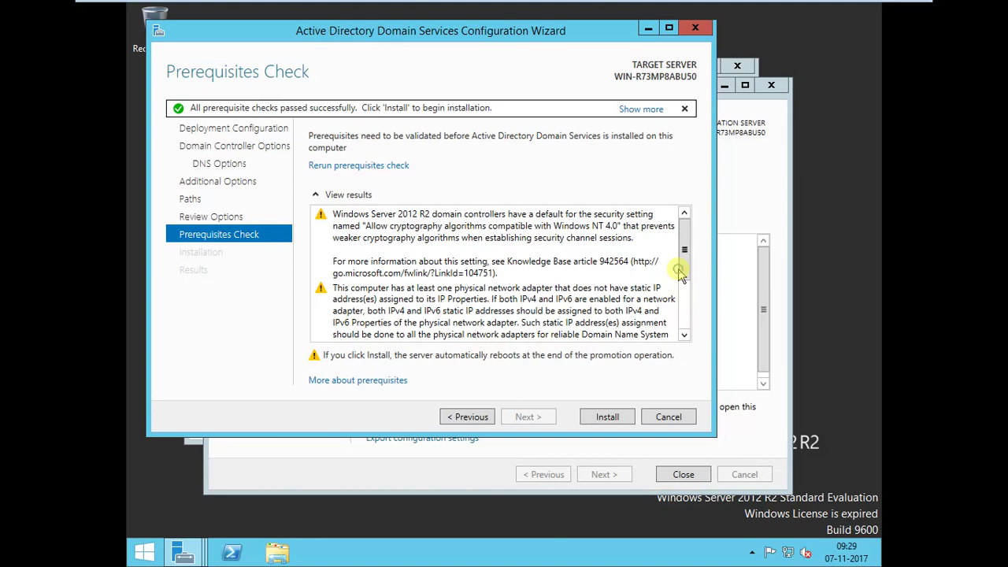
{"action": "scroll", "coordinate": [683, 271], "scroll_direction": "down", "scroll_amount": 3}
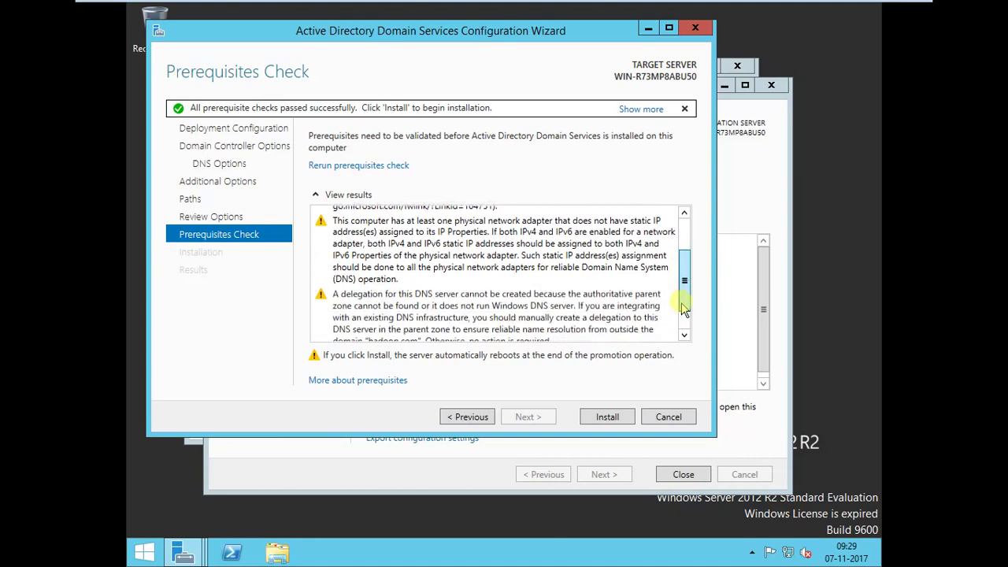
{"action": "left_click", "coordinate": [604, 418]}
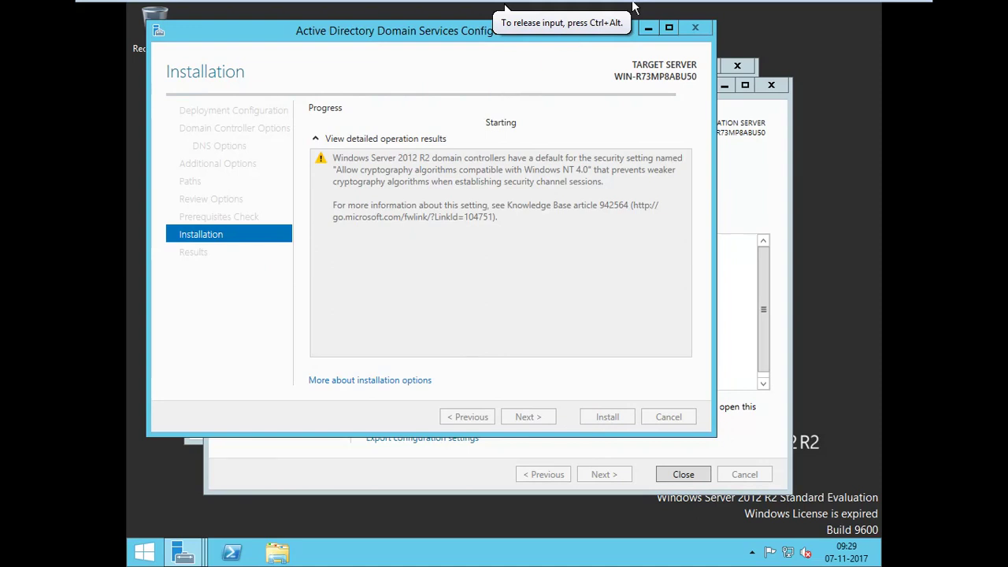
- Exit full screen and wait while the domain controller installs and the AD VM reboots
{"action": "mouse_move", "coordinate": [636, 7]}
{"action": "left_click", "coordinate": [896, 10]}
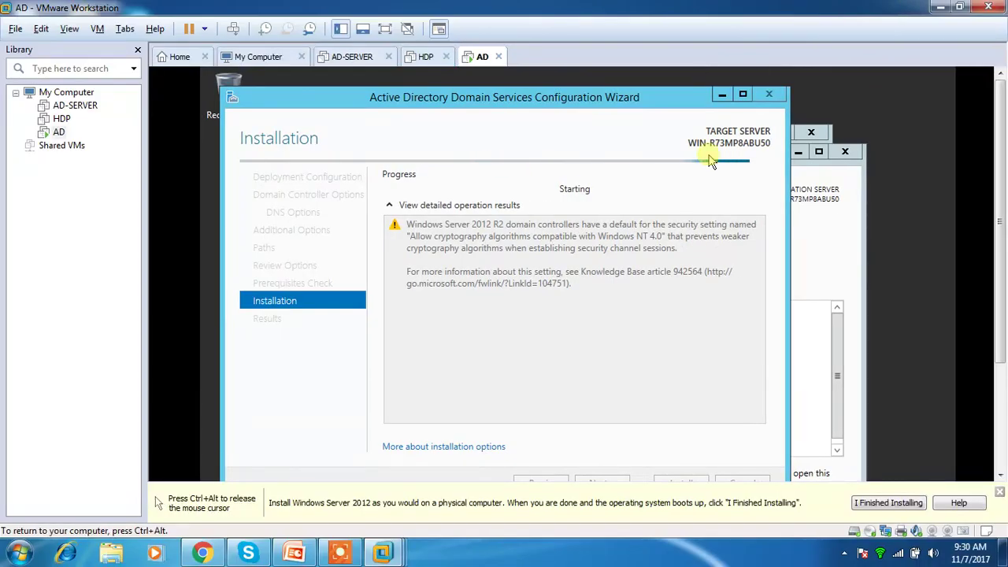
{"action": "key", "text": "ctrl+alt"}
{"action": "mouse_move", "coordinate": [330, 553]}
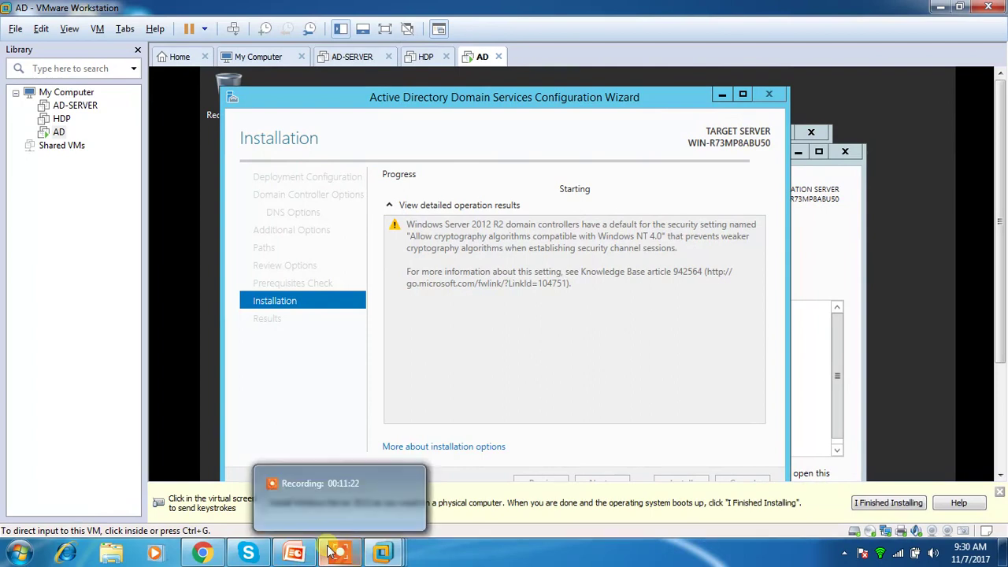
{"action": "mouse_move", "coordinate": [375, 556]}
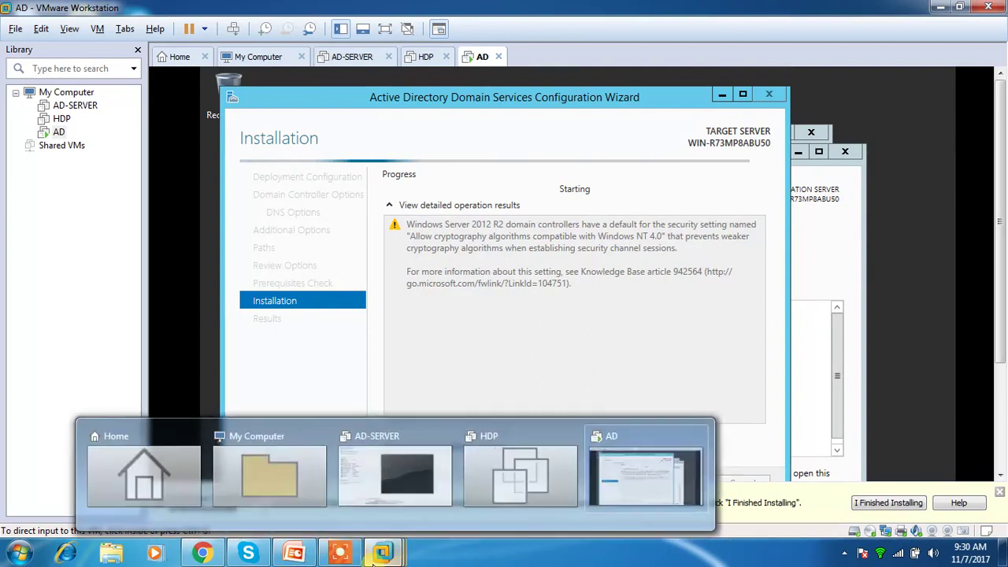
{"action": "scroll", "coordinate": [1003, 380], "scroll_direction": "down", "scroll_amount": 3}
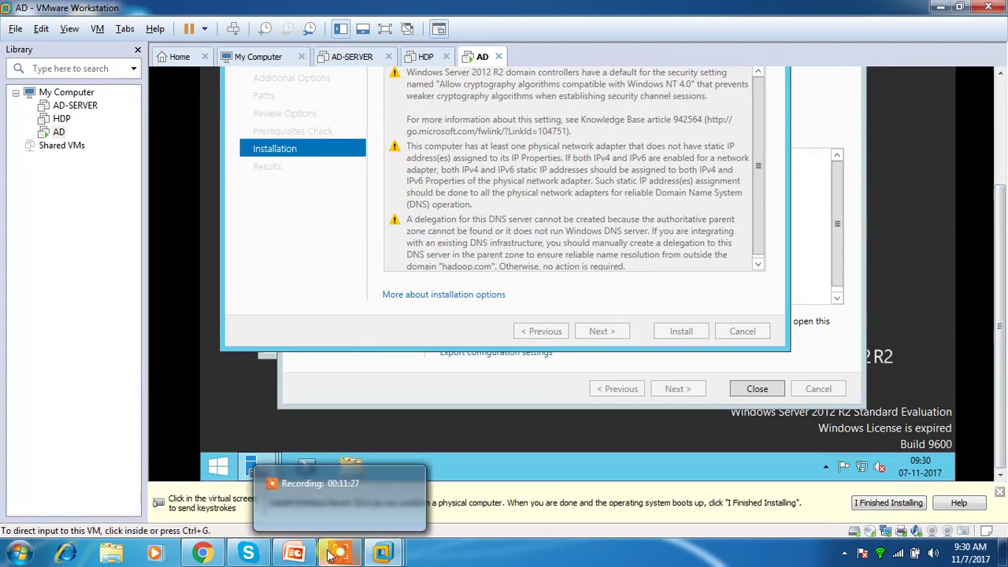
{"action": "scroll", "coordinate": [998, 339], "scroll_direction": "up", "scroll_amount": 2}
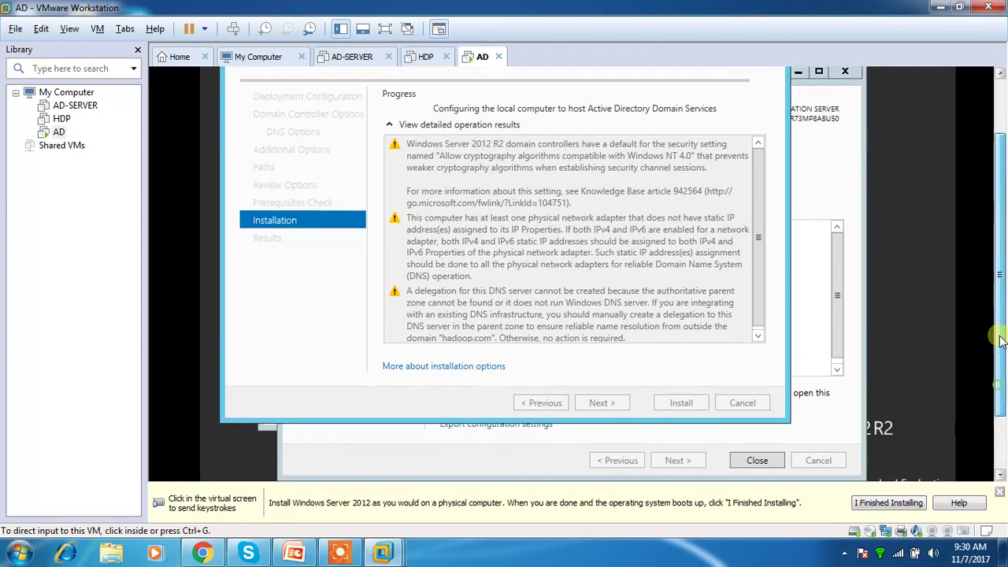
{"action": "scroll", "coordinate": [1000, 340], "scroll_direction": "up", "scroll_amount": 1}
{"action": "left_click", "coordinate": [593, 343]}
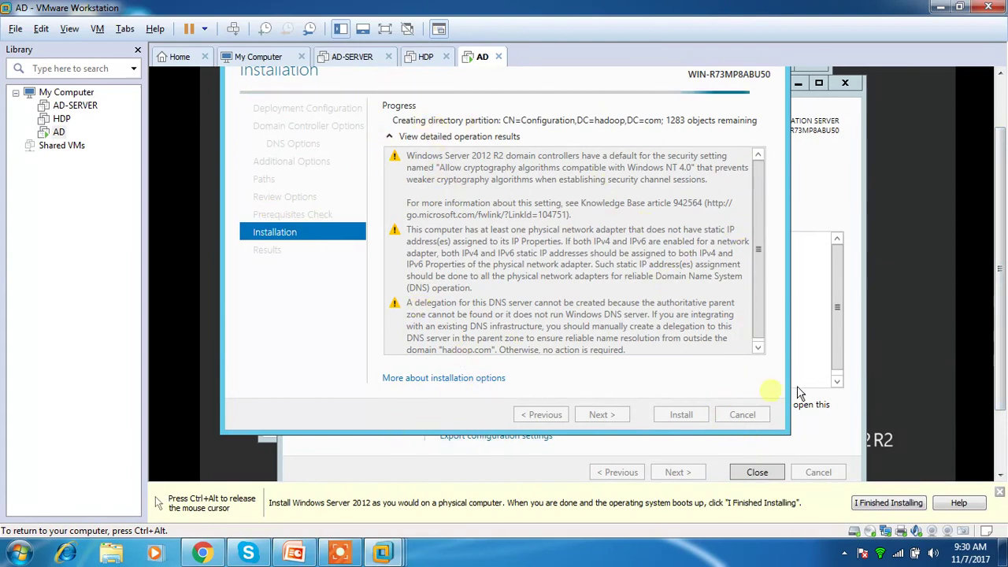
{"action": "key", "text": "ctrl+alt"}
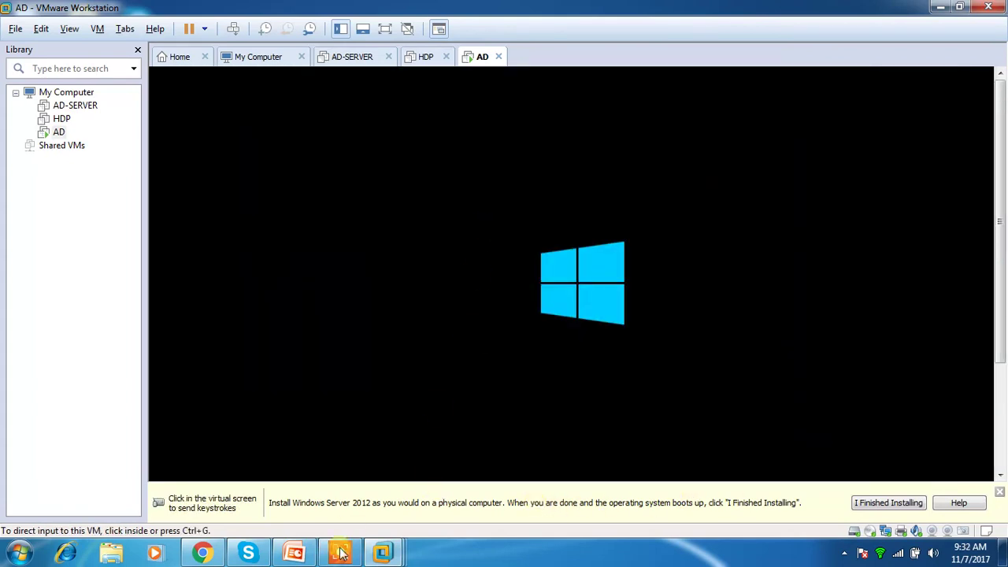
{"action": "mouse_move", "coordinate": [332, 560]}
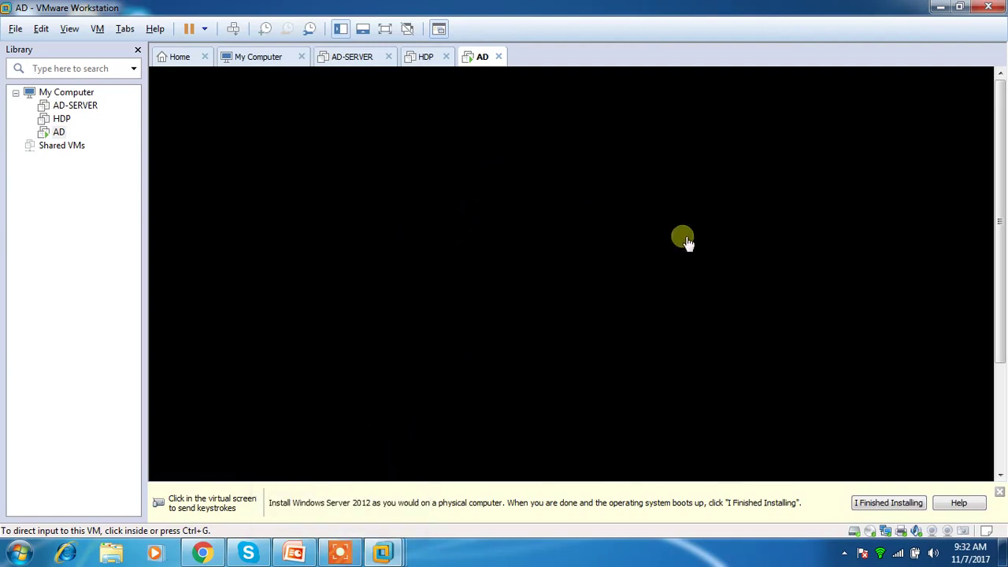
{"action": "left_click", "coordinate": [999, 494]}
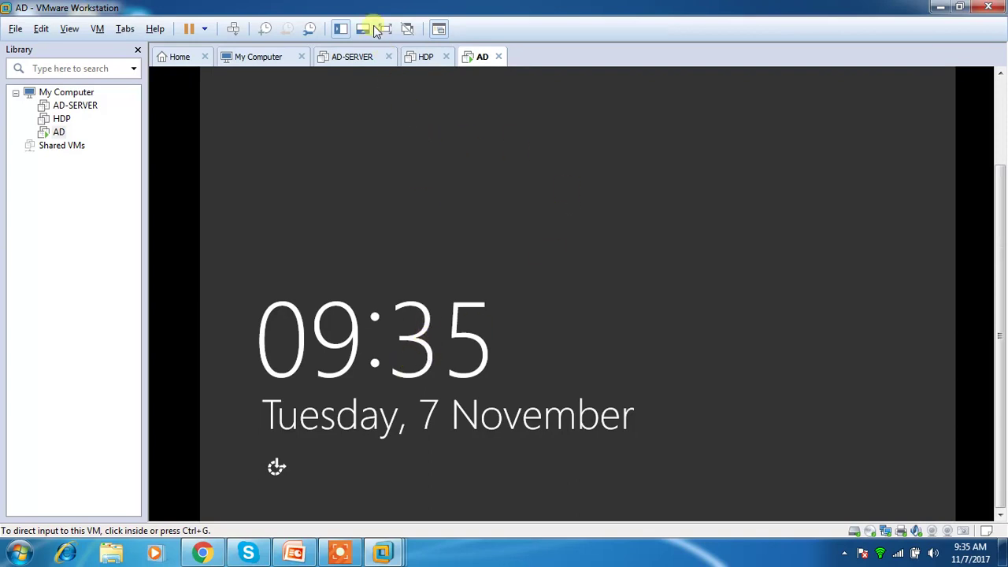
- Sign in as HADOOP\Administrator with the administrator password, maximize Server Manager and show its Tools menu
{"action": "left_click", "coordinate": [378, 29]}
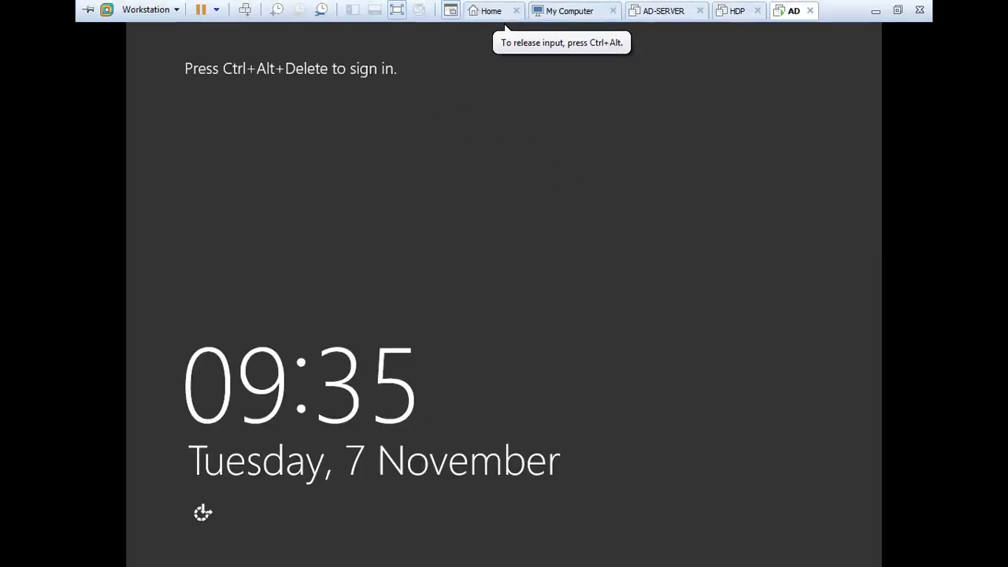
{"action": "left_click", "coordinate": [897, 11]}
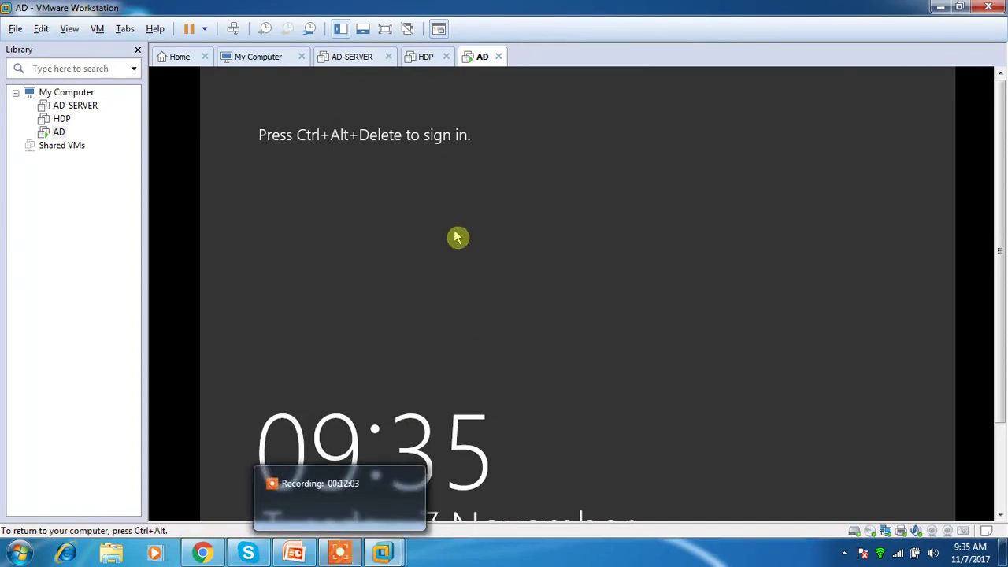
{"action": "left_click", "coordinate": [384, 29]}
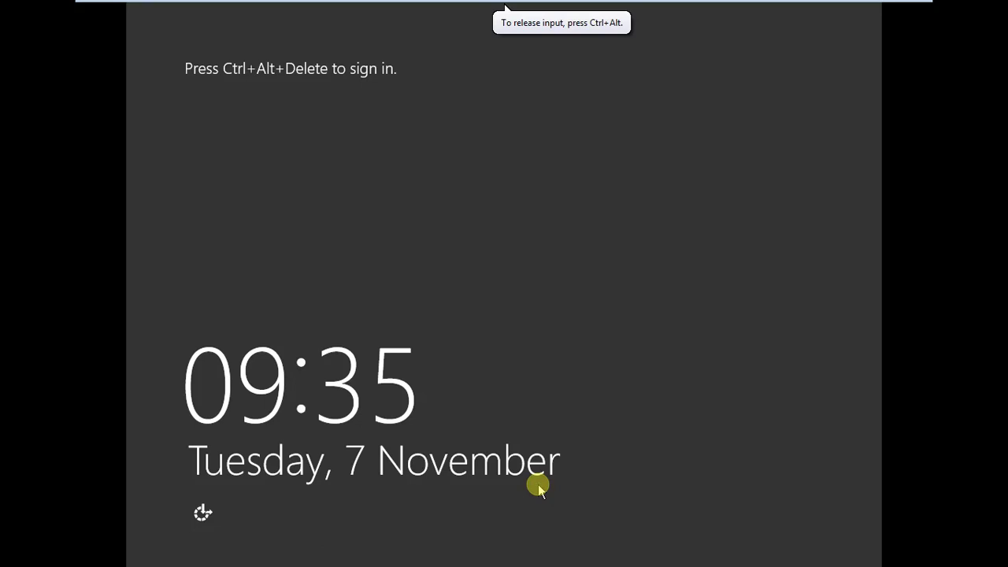
{"action": "key", "text": "ctrl+alt+Delete"}
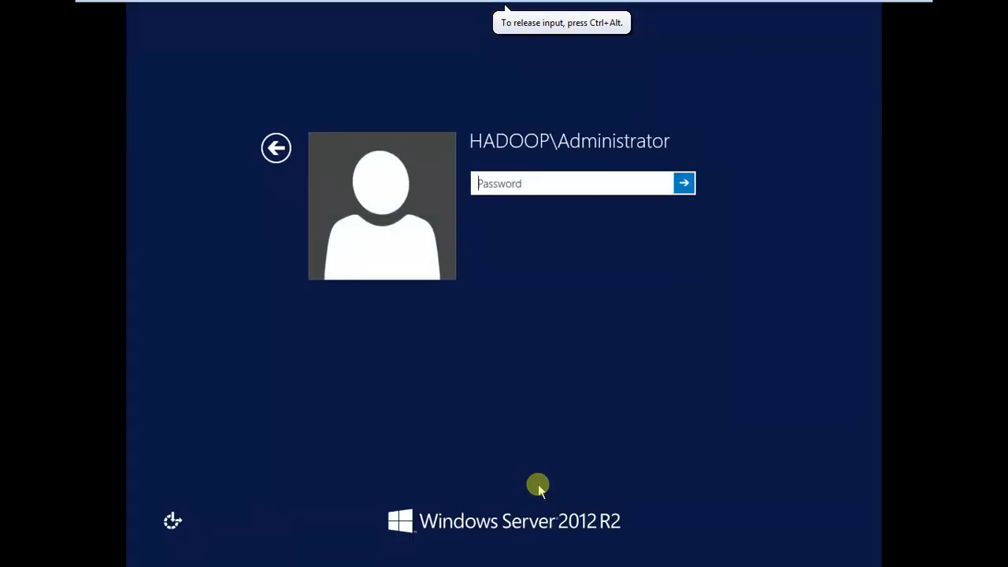
{"action": "key", "text": "Return"}
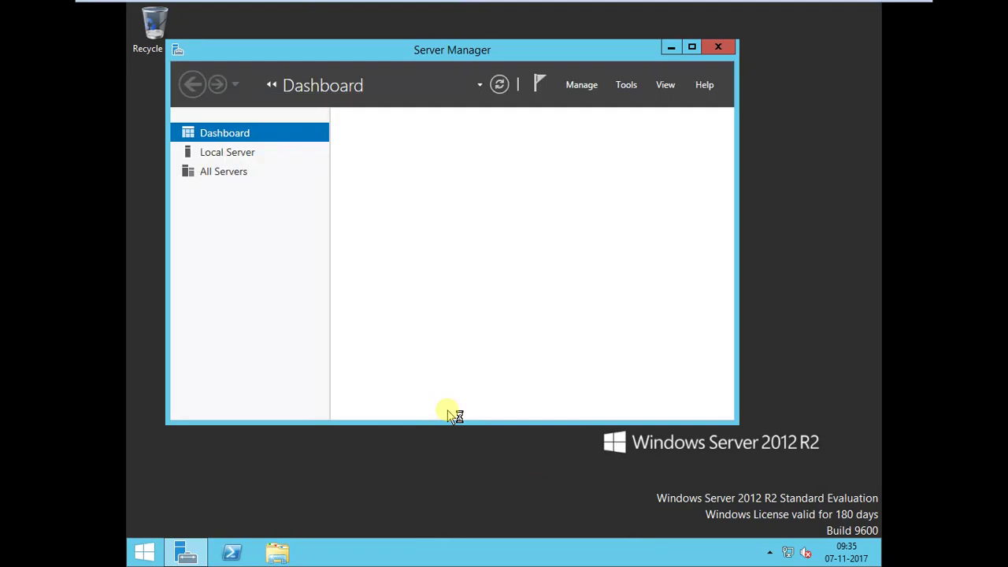
{"action": "left_click", "coordinate": [691, 47]}
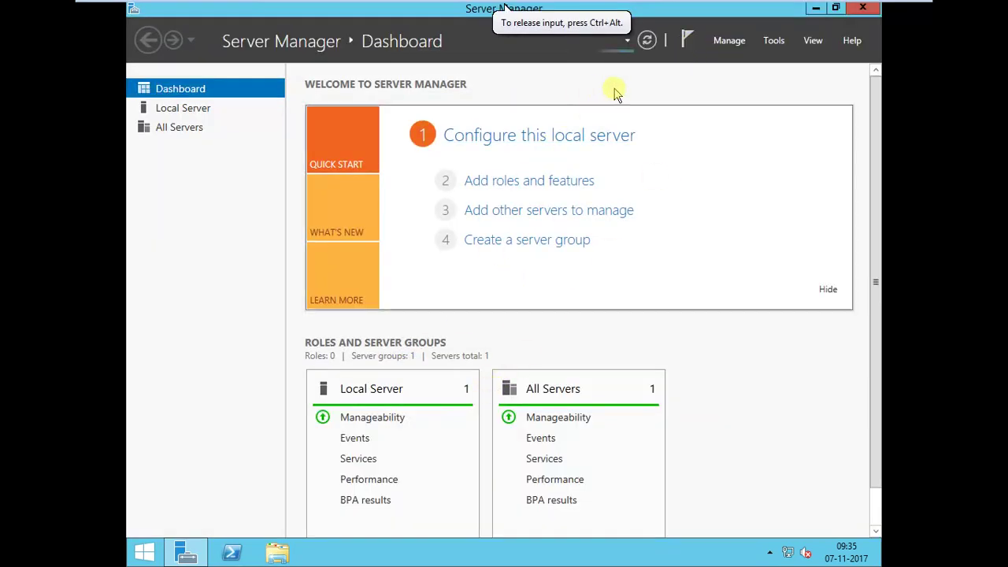
{"action": "left_click", "coordinate": [779, 41]}
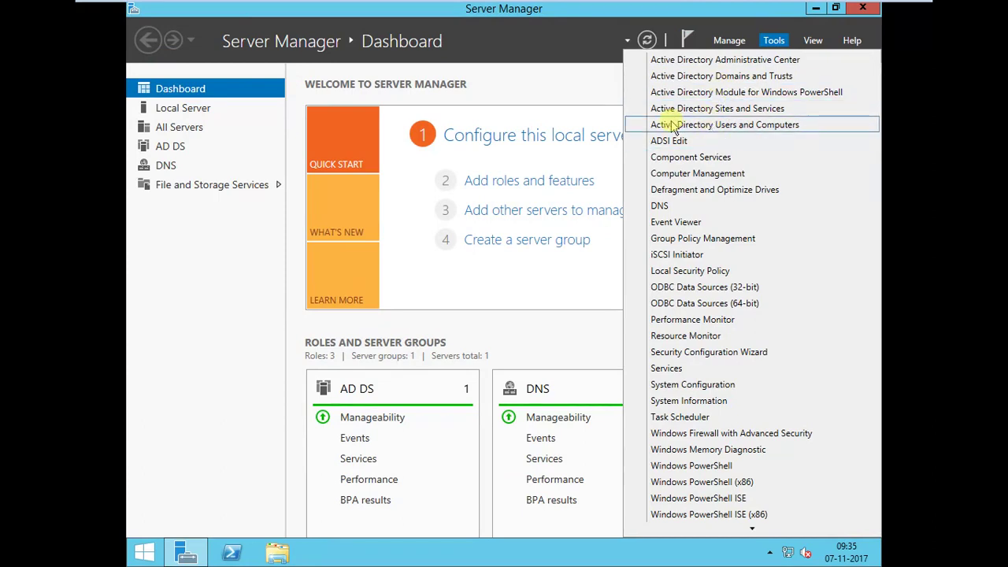
- Open Active Directory Users and Computers, expand hadoop.com to view its containers, then close it
{"action": "left_click", "coordinate": [673, 127]}
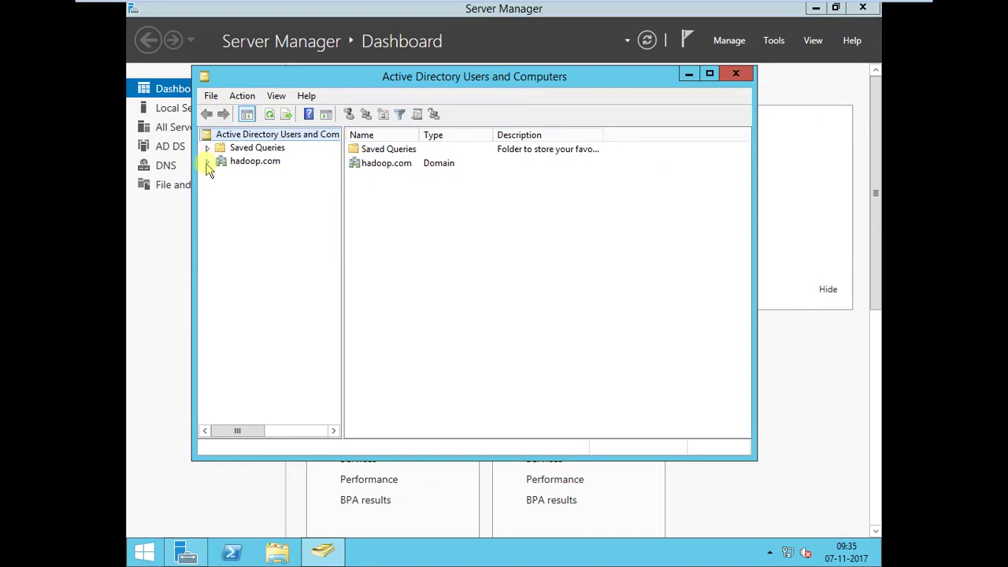
{"action": "left_click", "coordinate": [211, 162]}
{"action": "left_click", "coordinate": [240, 163]}
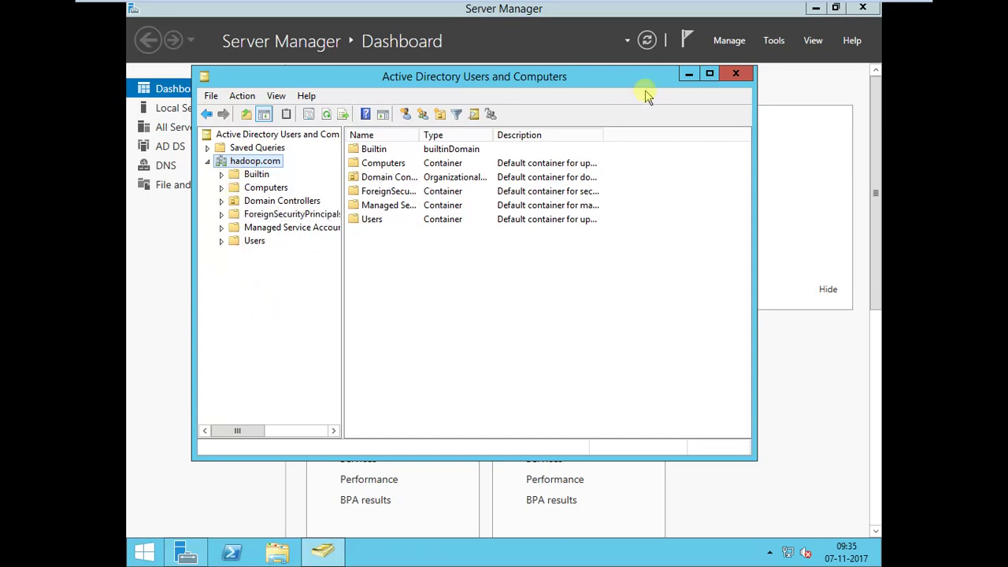
{"action": "left_click", "coordinate": [733, 74]}
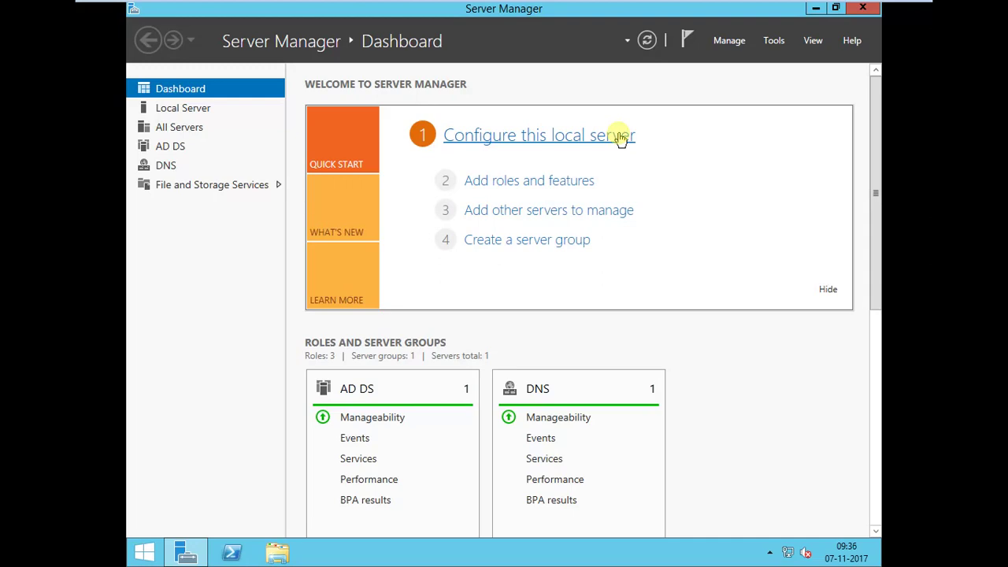
- Add the Active Directory Certificate Services role with its management tools and the Certification Authority role service
{"action": "left_click", "coordinate": [533, 186]}
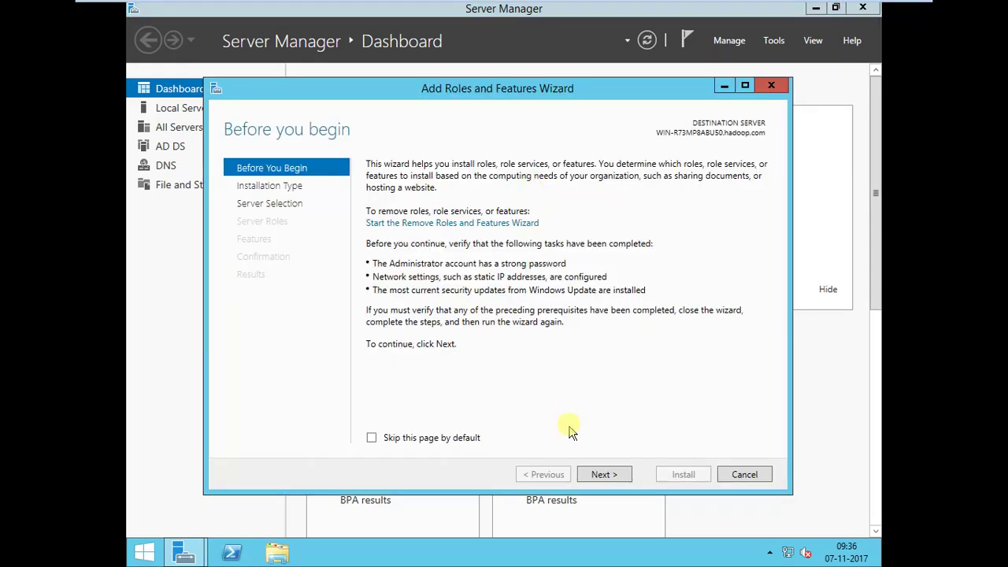
{"action": "left_click", "coordinate": [599, 473]}
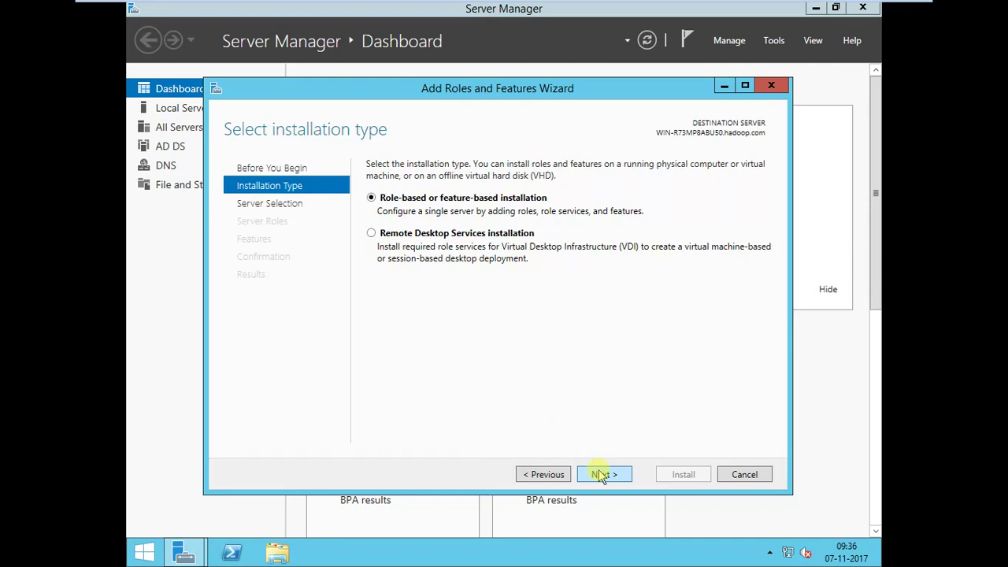
{"action": "left_click", "coordinate": [600, 474]}
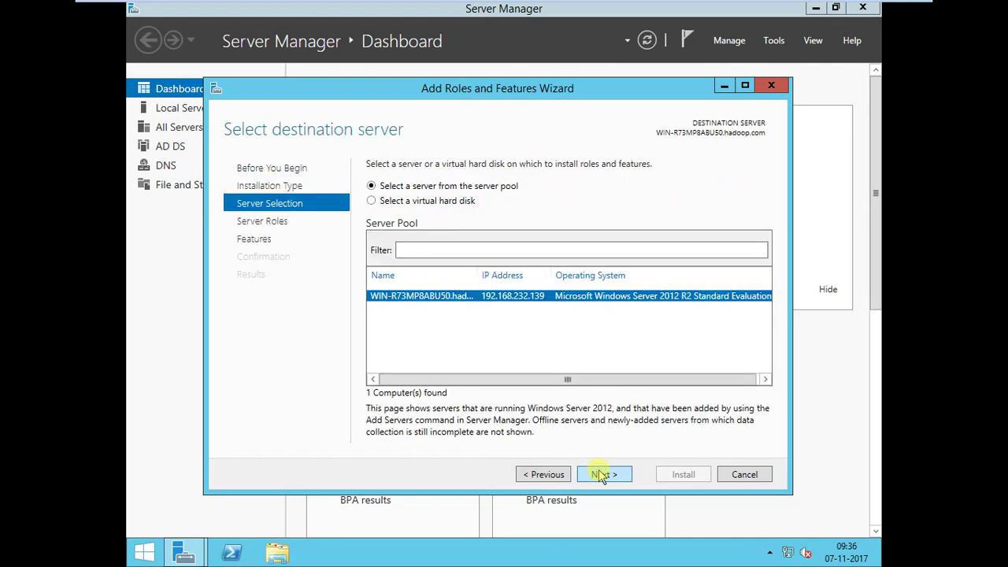
{"action": "left_click", "coordinate": [601, 474]}
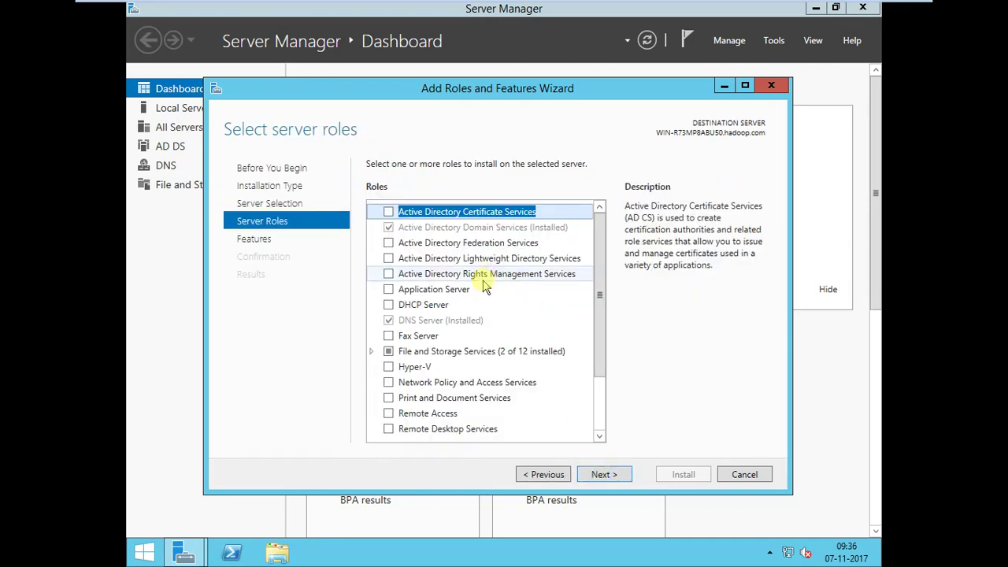
{"action": "left_click", "coordinate": [389, 213]}
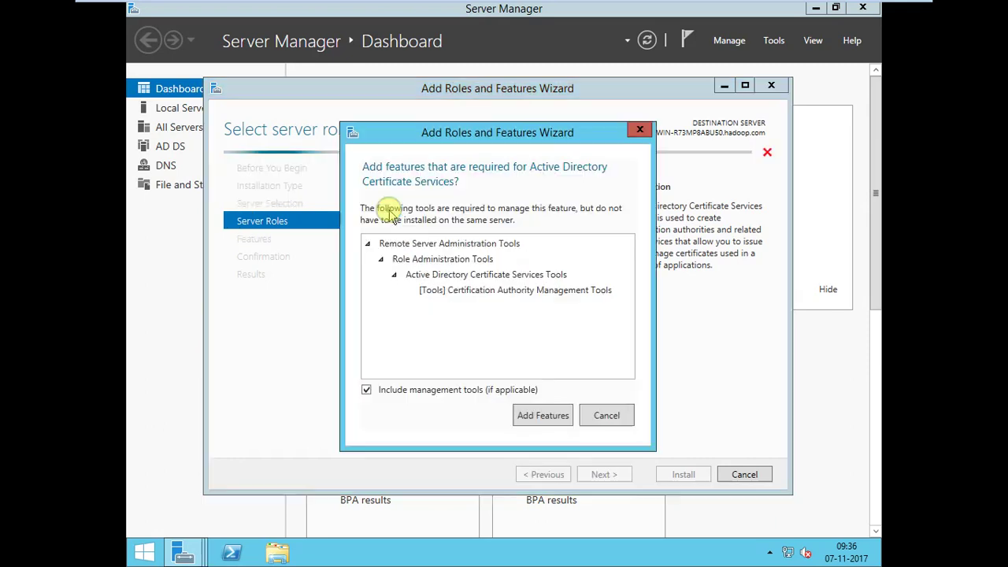
{"action": "left_click", "coordinate": [544, 417]}
{"action": "left_click", "coordinate": [603, 475]}
{"action": "left_click", "coordinate": [604, 476]}
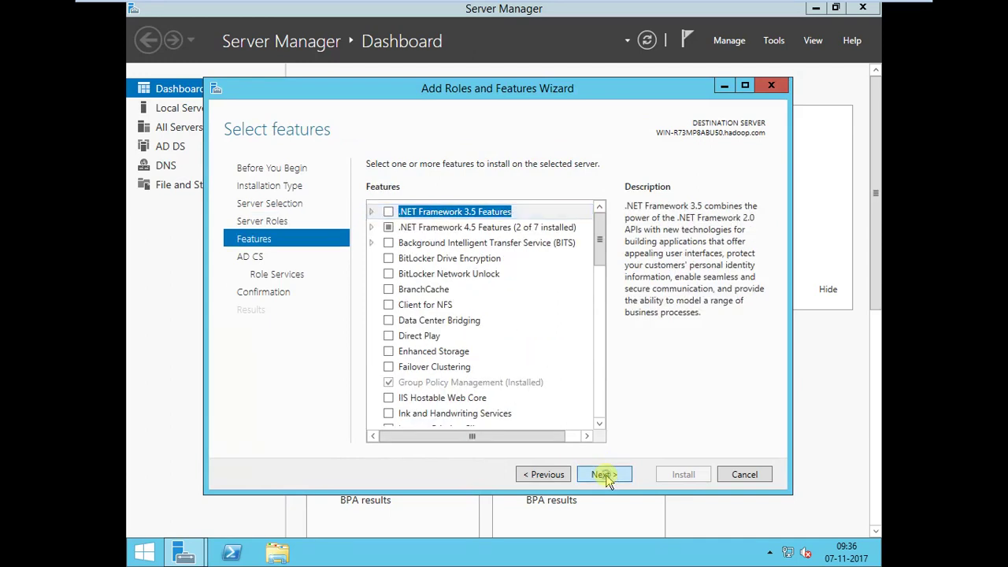
{"action": "left_click", "coordinate": [606, 477]}
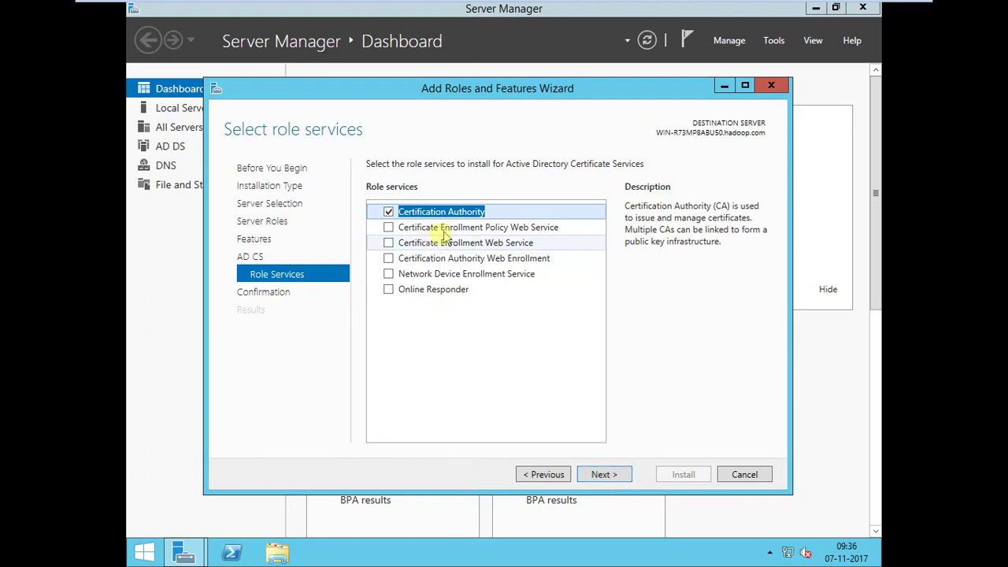
{"action": "left_click", "coordinate": [602, 476]}
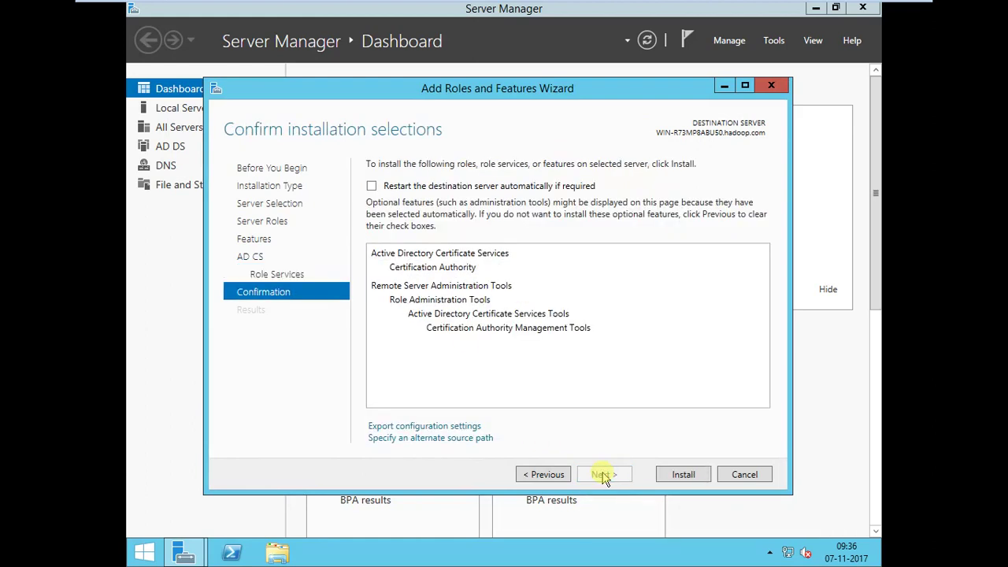
- Allow automatic server restarts and start the AD CS role installation
{"action": "left_click", "coordinate": [371, 185]}
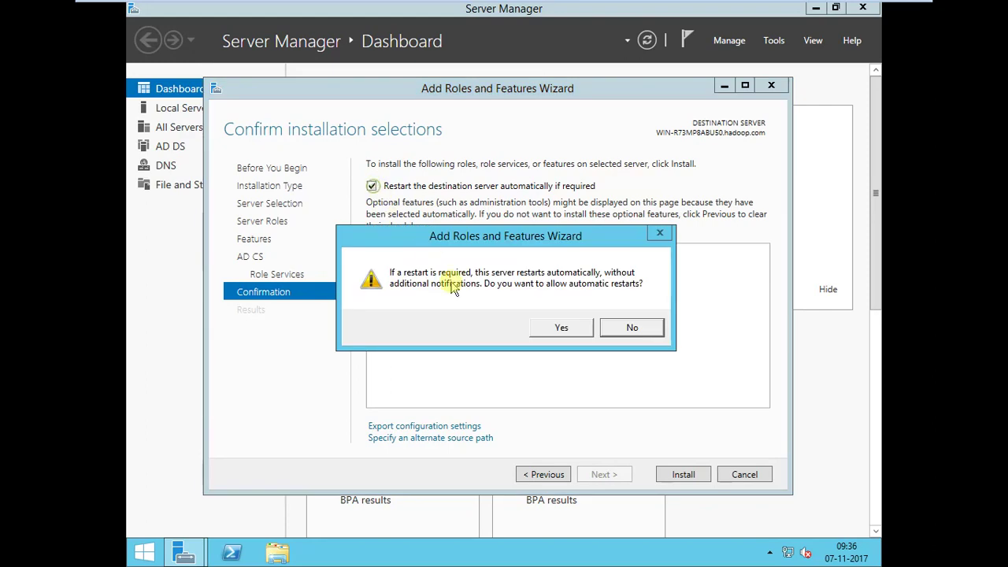
{"action": "left_click", "coordinate": [579, 327]}
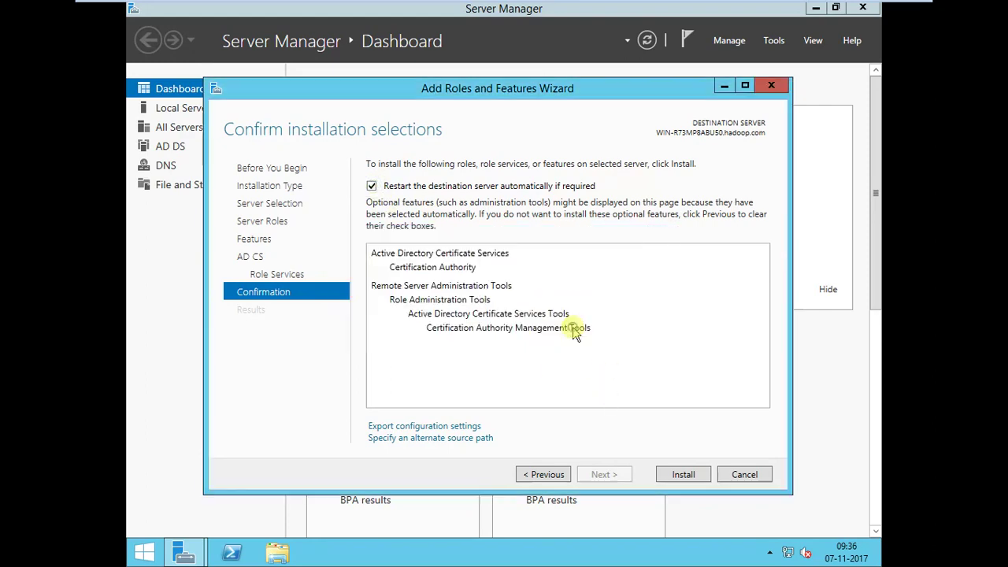
{"action": "left_click", "coordinate": [683, 474]}
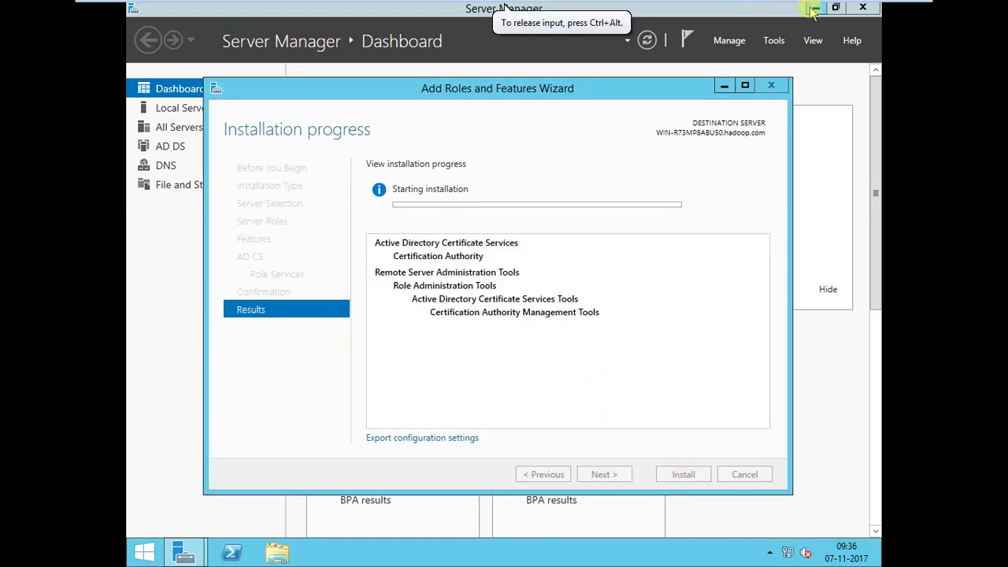
{"action": "left_click", "coordinate": [814, 7]}
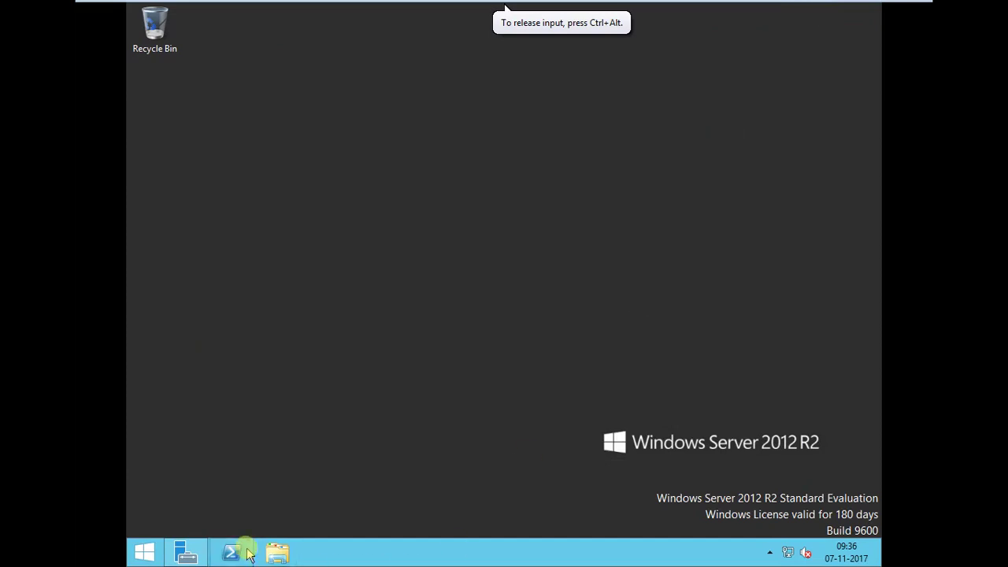
{"action": "left_click", "coordinate": [194, 553]}
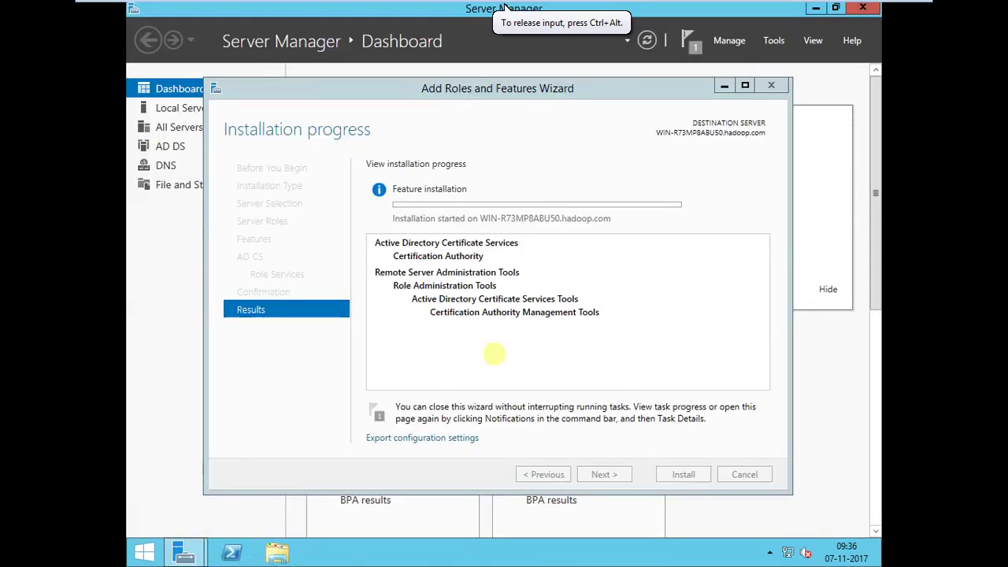
{"action": "mouse_move", "coordinate": [883, 11]}
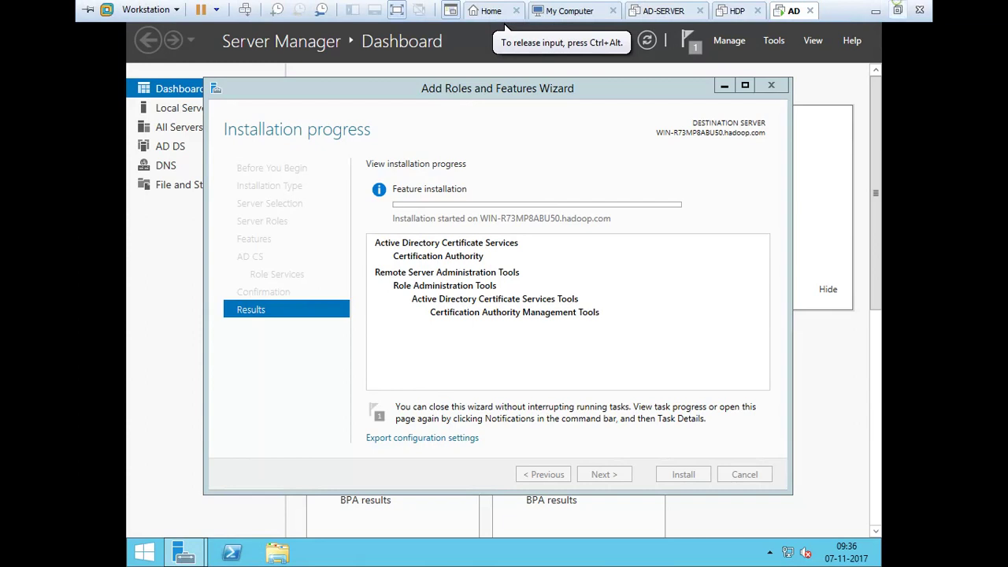
{"action": "left_click", "coordinate": [897, 11]}
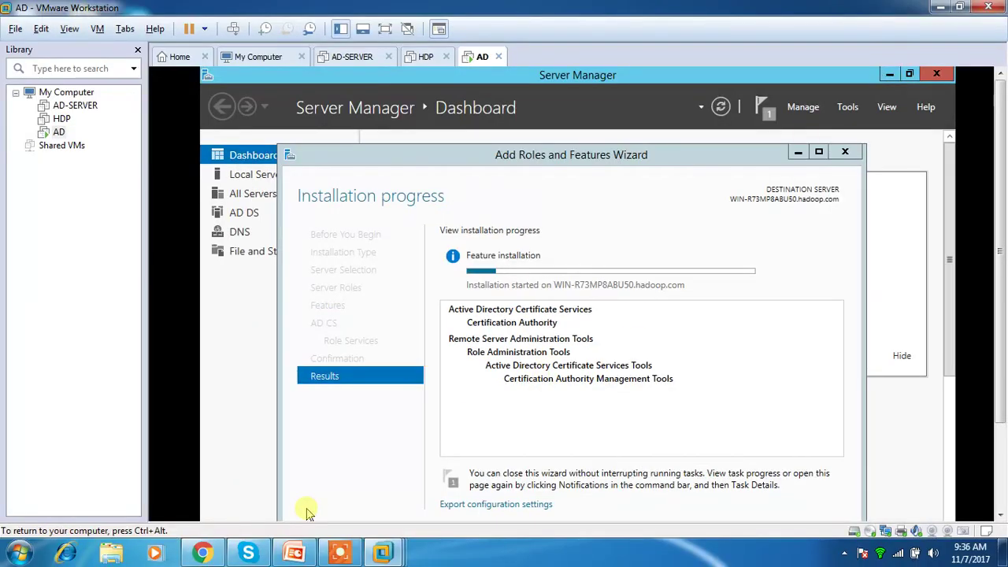
{"action": "mouse_move", "coordinate": [350, 551]}
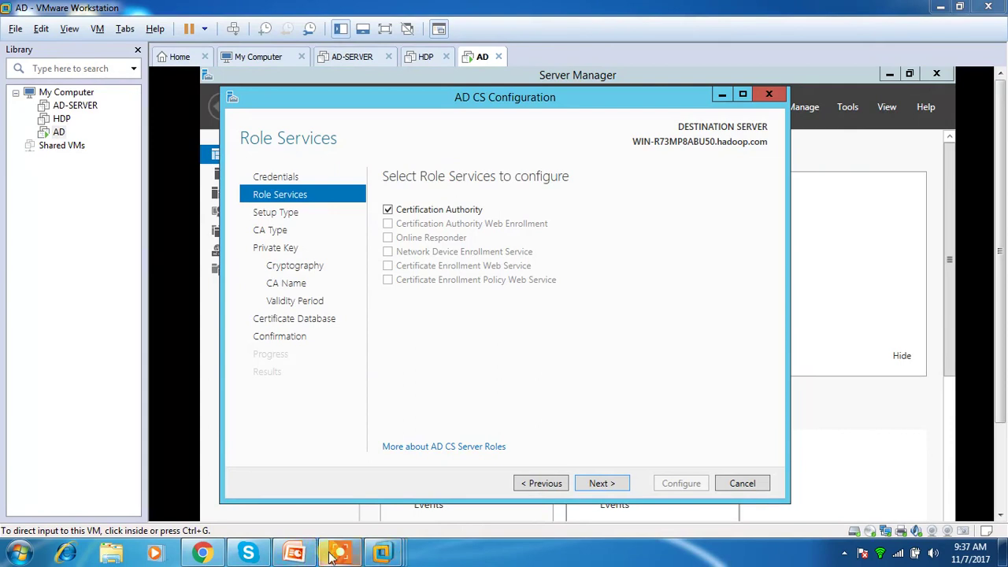
- Set the CA setup type to Enterprise CA and the CA type to Root CA
{"action": "mouse_move", "coordinate": [331, 555]}
{"action": "left_click", "coordinate": [588, 401]}
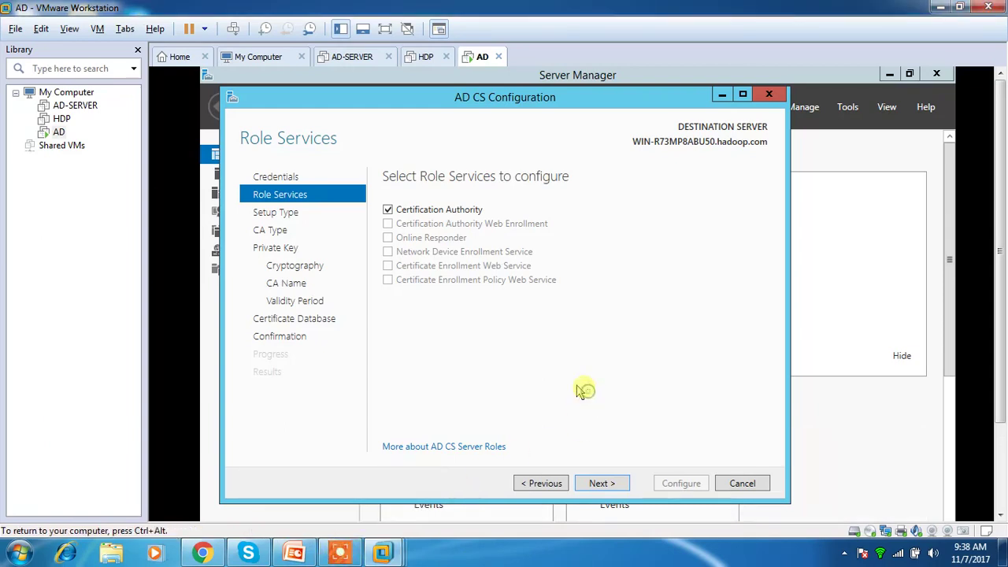
{"action": "left_click", "coordinate": [602, 483]}
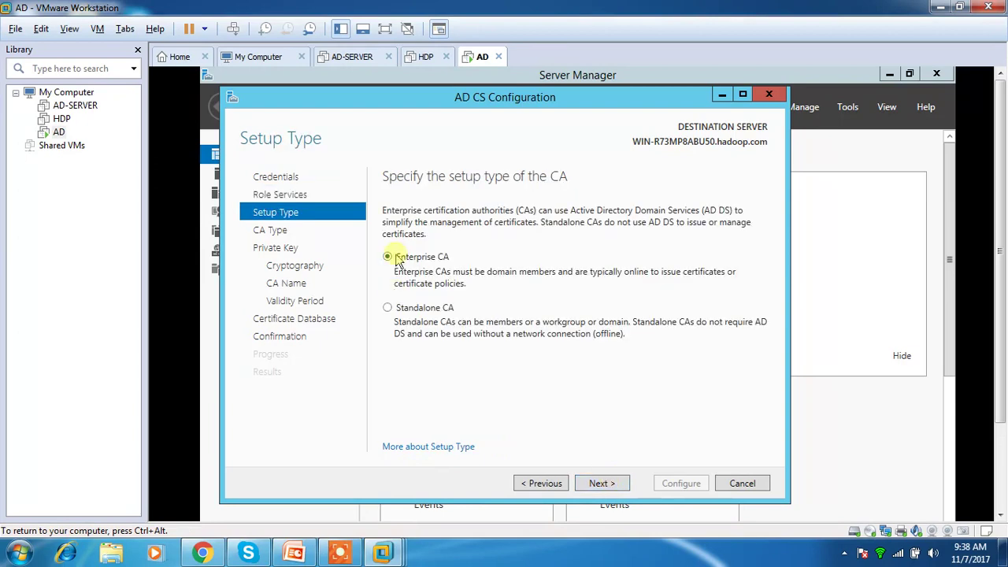
{"action": "left_click", "coordinate": [598, 483]}
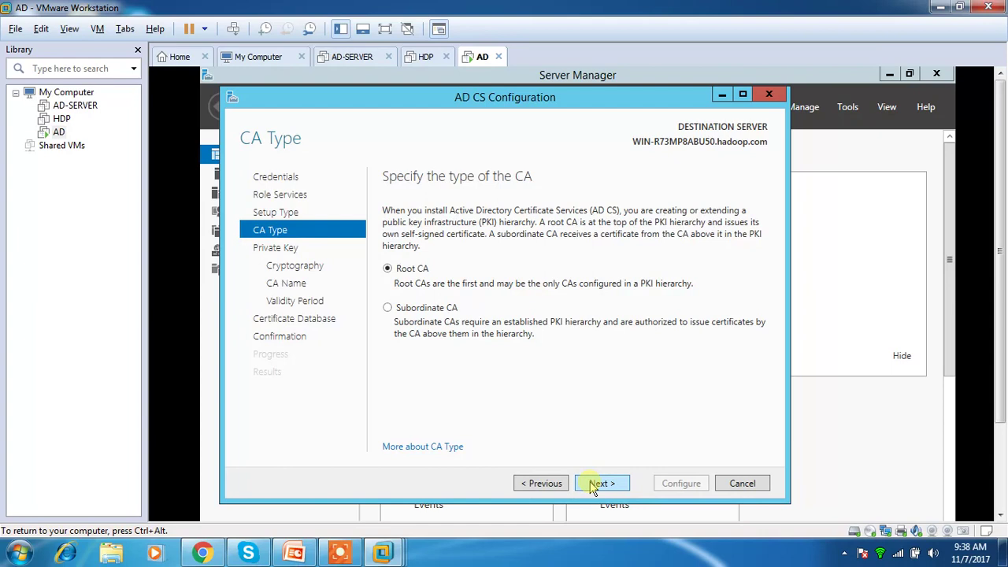
{"action": "left_click", "coordinate": [592, 483]}
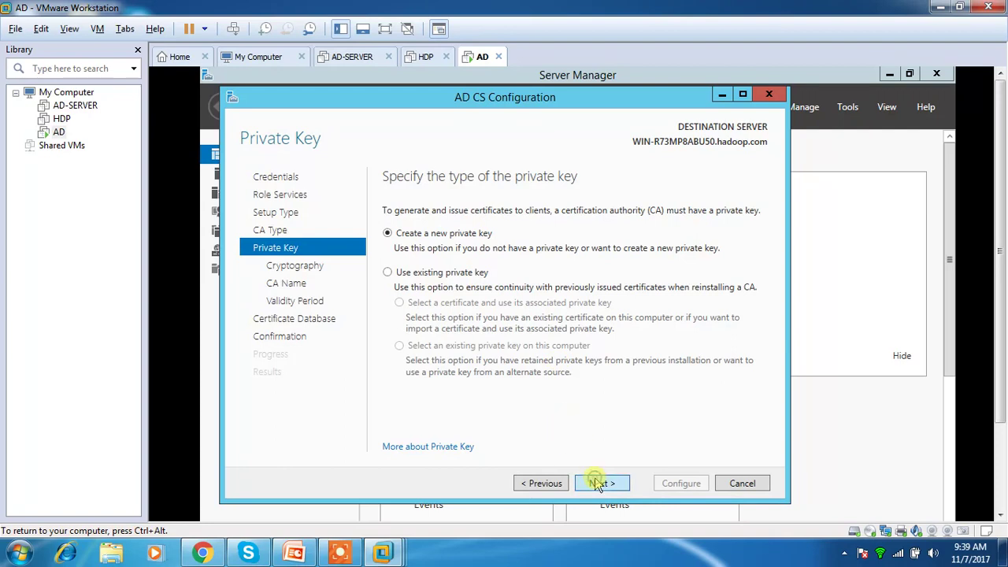
- Keep a new private key, default cryptography and CA name, 10-year validity, and default CertLog paths
{"action": "left_click", "coordinate": [597, 483]}
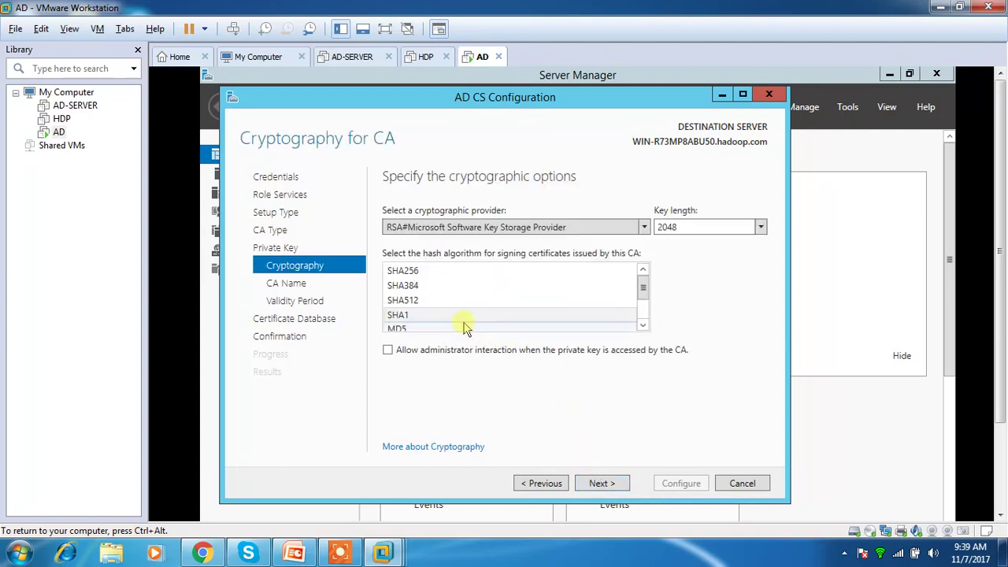
{"action": "left_click", "coordinate": [603, 483]}
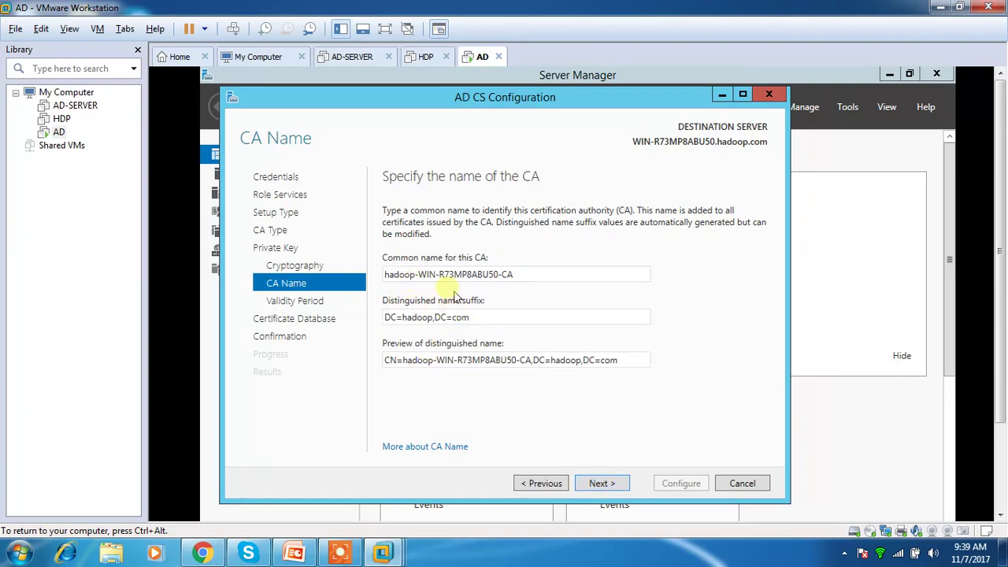
{"action": "left_click", "coordinate": [594, 483]}
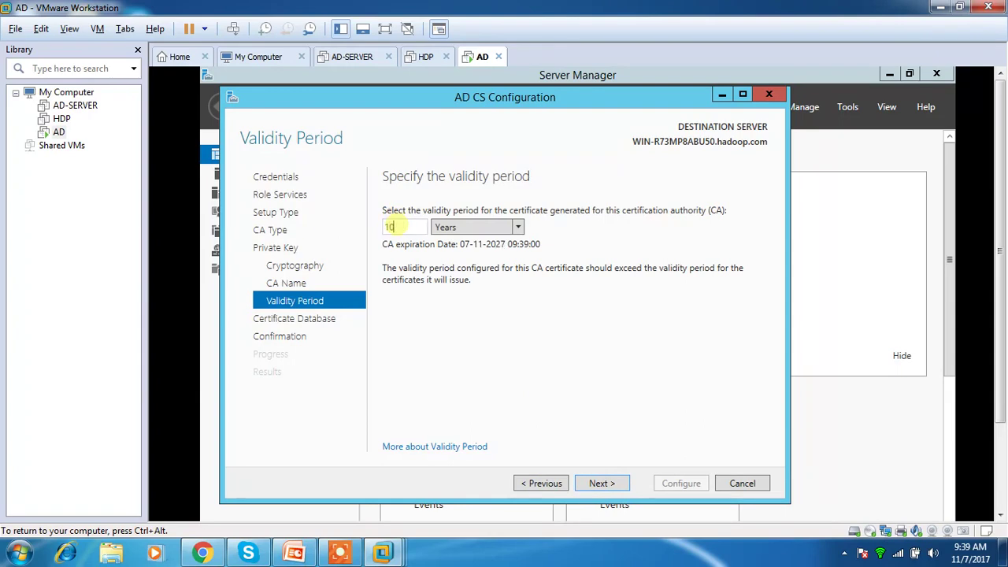
{"action": "left_click", "coordinate": [396, 226]}
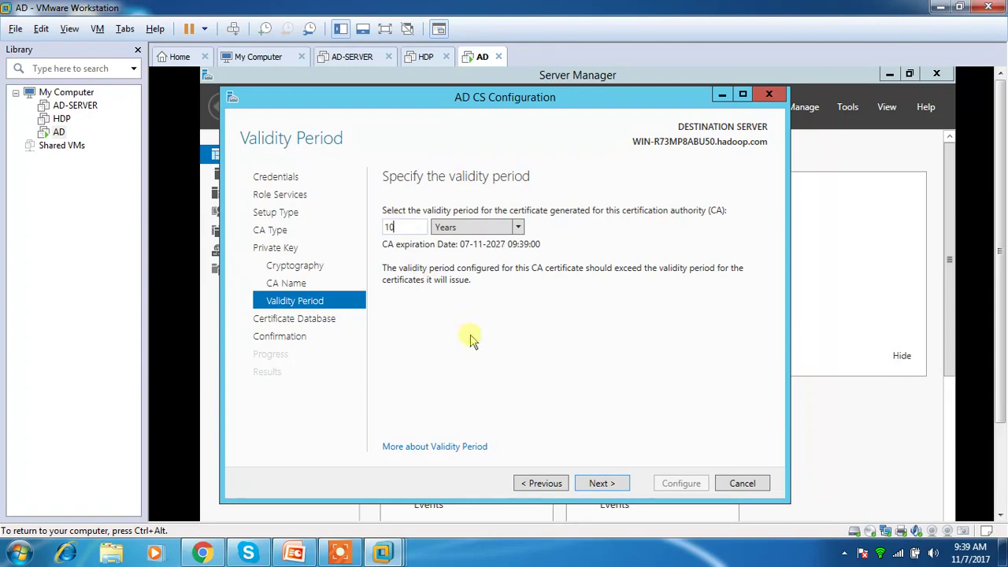
{"action": "left_click", "coordinate": [600, 483]}
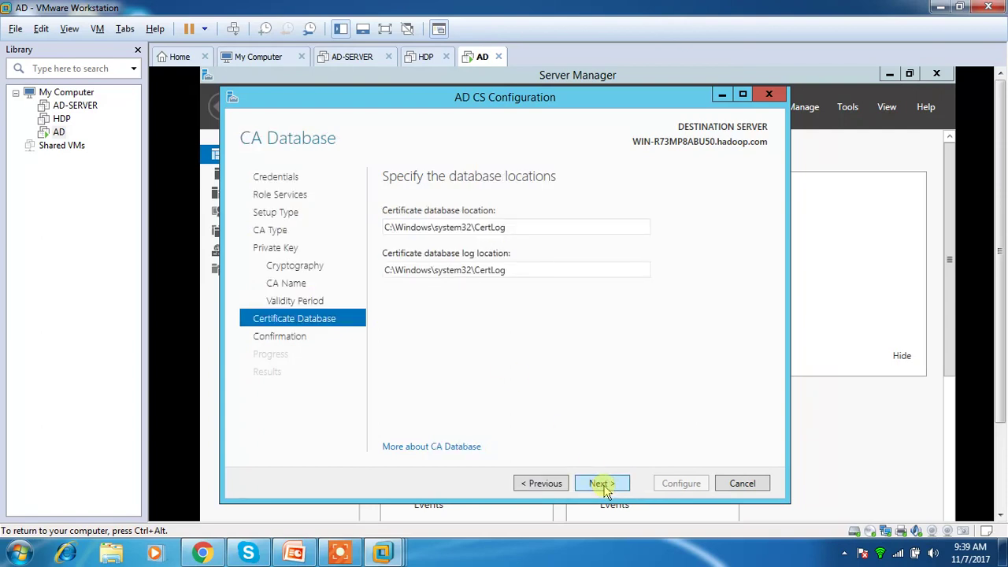
{"action": "left_click", "coordinate": [603, 485]}
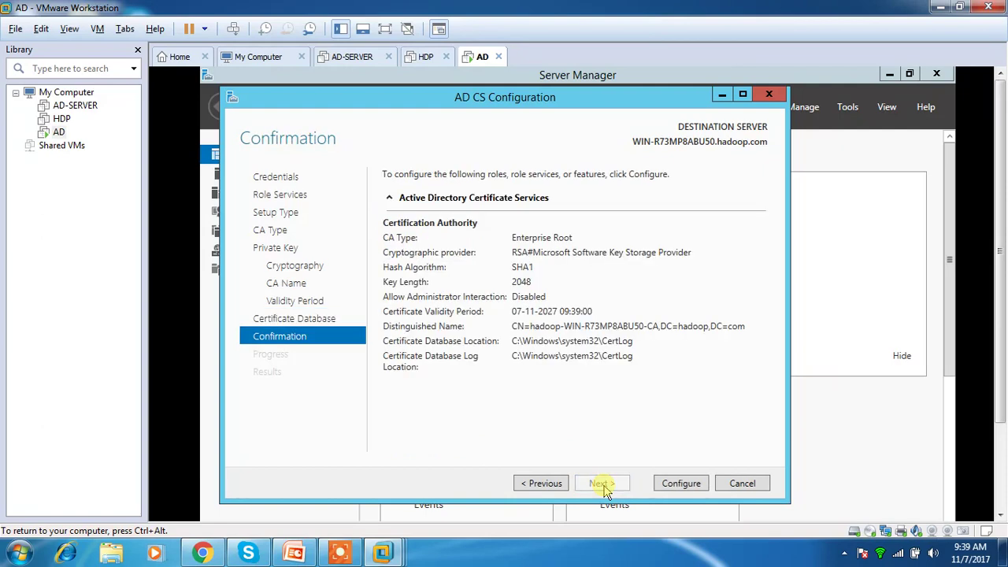
- Configure the CA until 'Configuration succeeded' appears, then close the AD CS wizard
{"action": "left_click", "coordinate": [681, 484]}
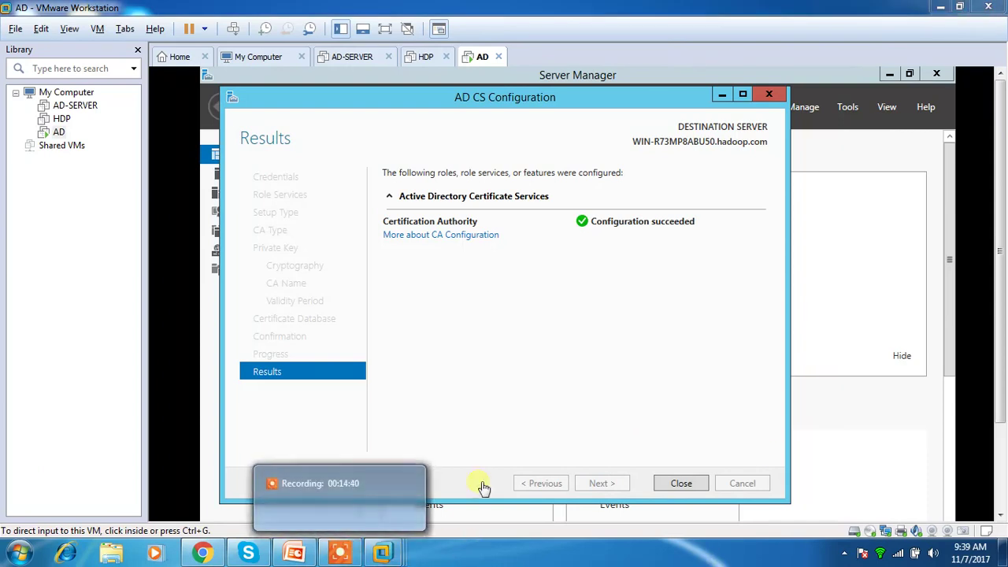
{"action": "left_click", "coordinate": [680, 486]}
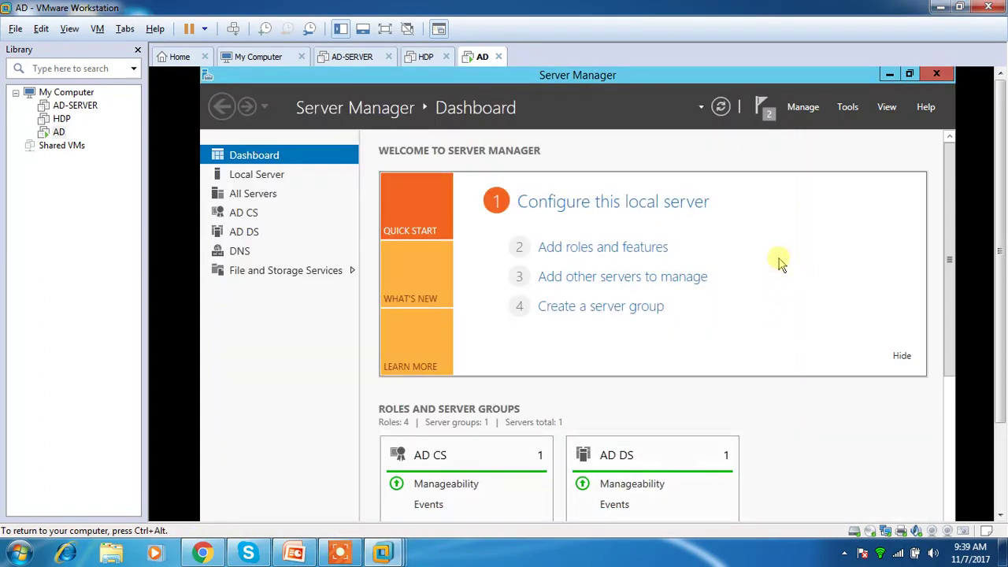
- Show the VM full screen and scroll the dashboard to its AD CS, AD DS, DNS and File and Storage Services roles
{"action": "scroll", "coordinate": [885, 459], "scroll_direction": "down", "scroll_amount": 3}
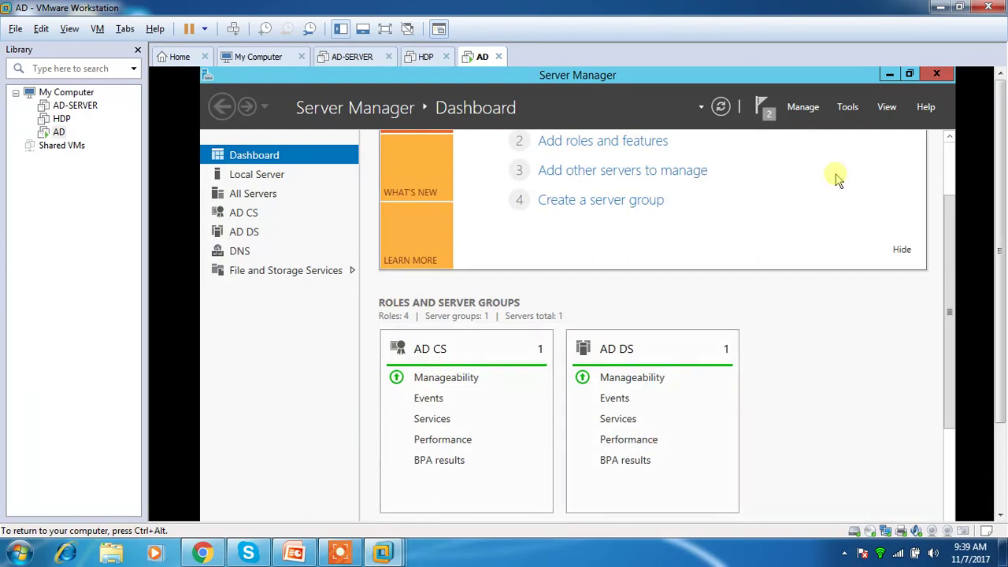
{"action": "mouse_move", "coordinate": [310, 553]}
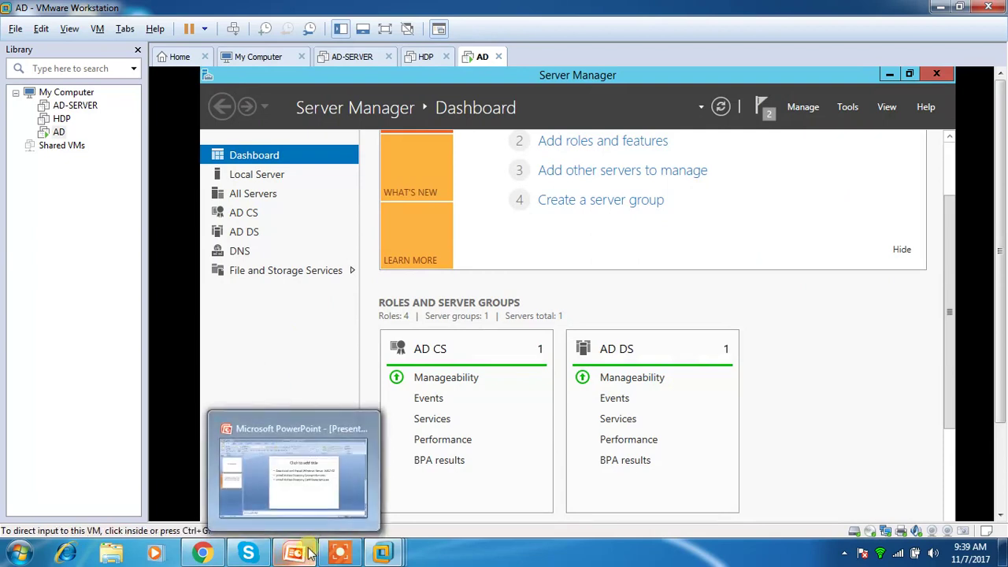
{"action": "mouse_move", "coordinate": [344, 558]}
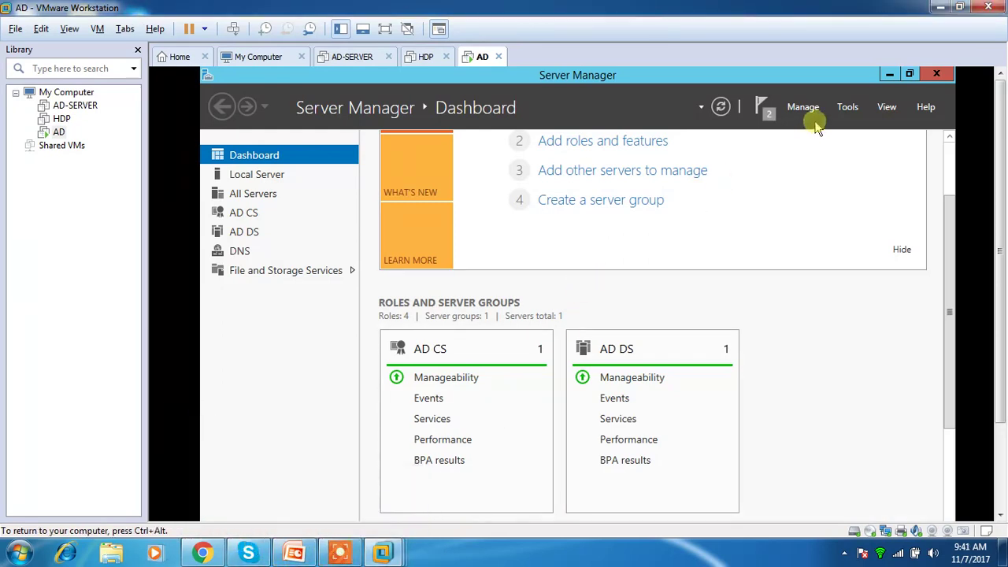
{"action": "left_click", "coordinate": [385, 29]}
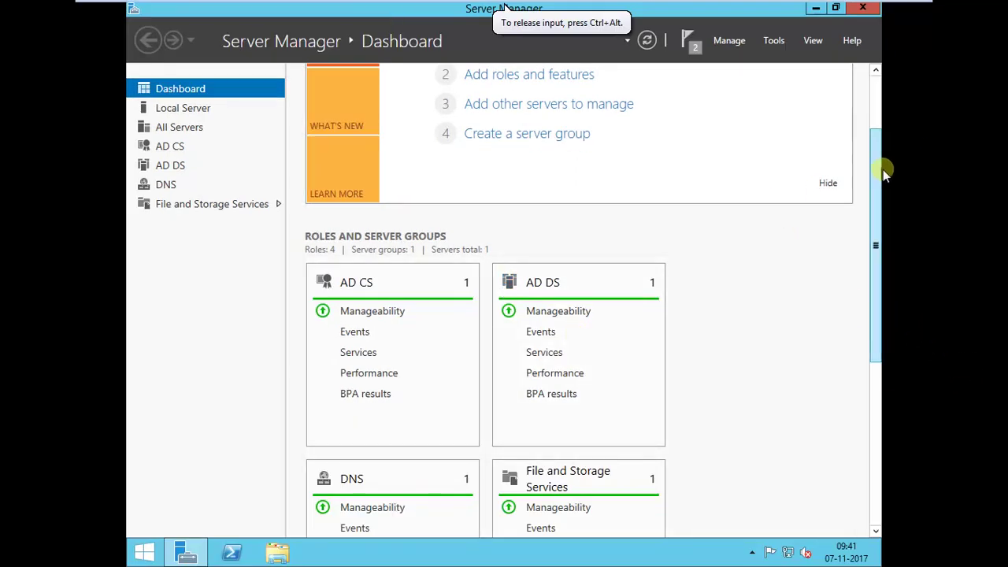
{"action": "left_click_drag", "start_coordinate": [874, 187], "coordinate": [857, 101]}
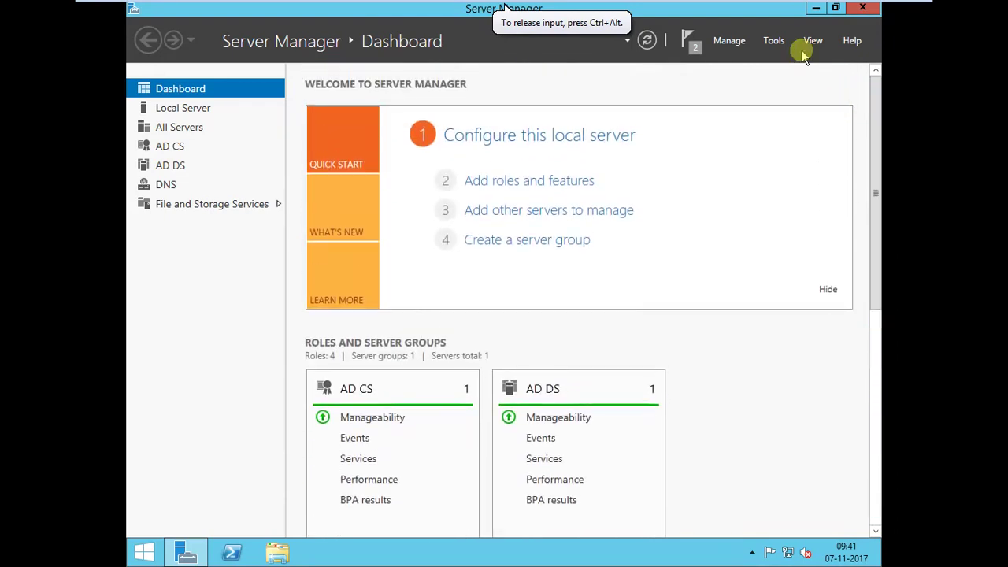
- Launch the Certification Authority console from Tools and open Properties of hadoop-WIN-R73MP8ABU50-CA
{"action": "left_click", "coordinate": [773, 41]}
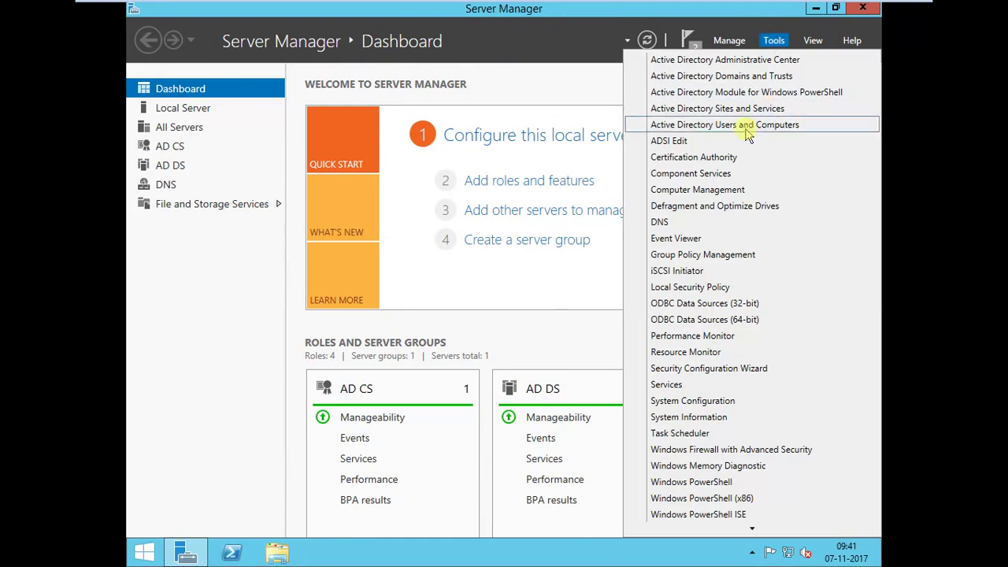
{"action": "left_click", "coordinate": [774, 41]}
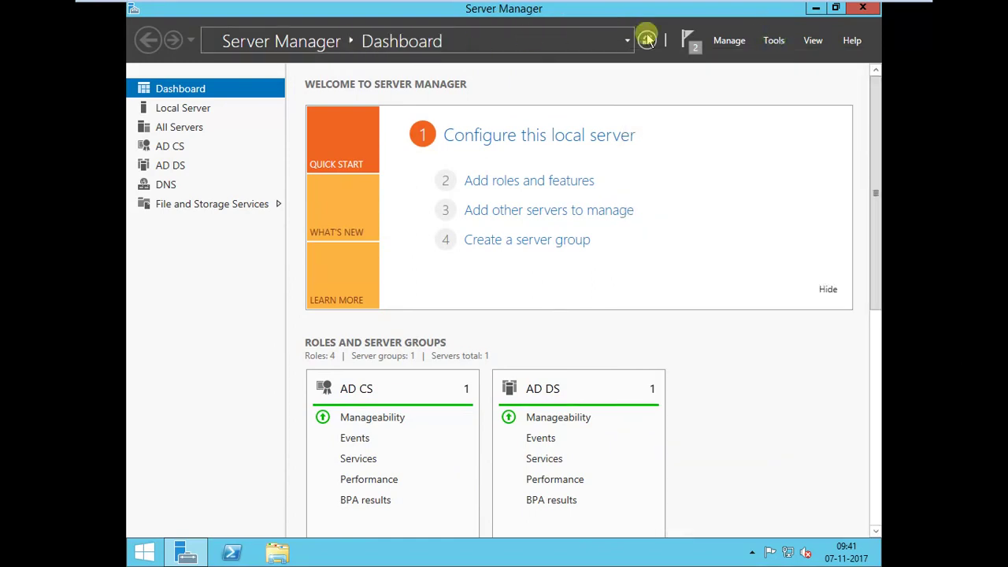
{"action": "left_click", "coordinate": [774, 41]}
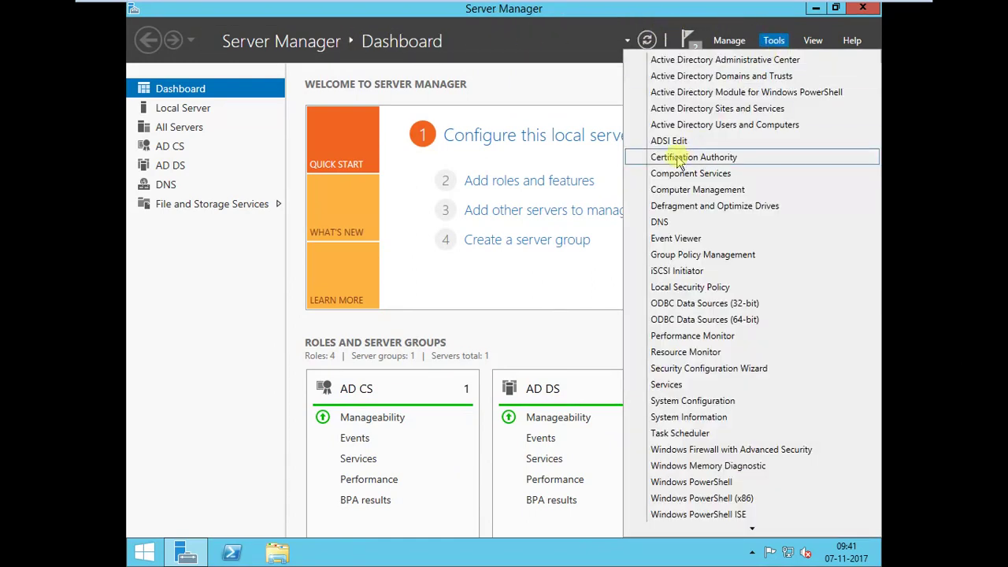
{"action": "left_click", "coordinate": [678, 157]}
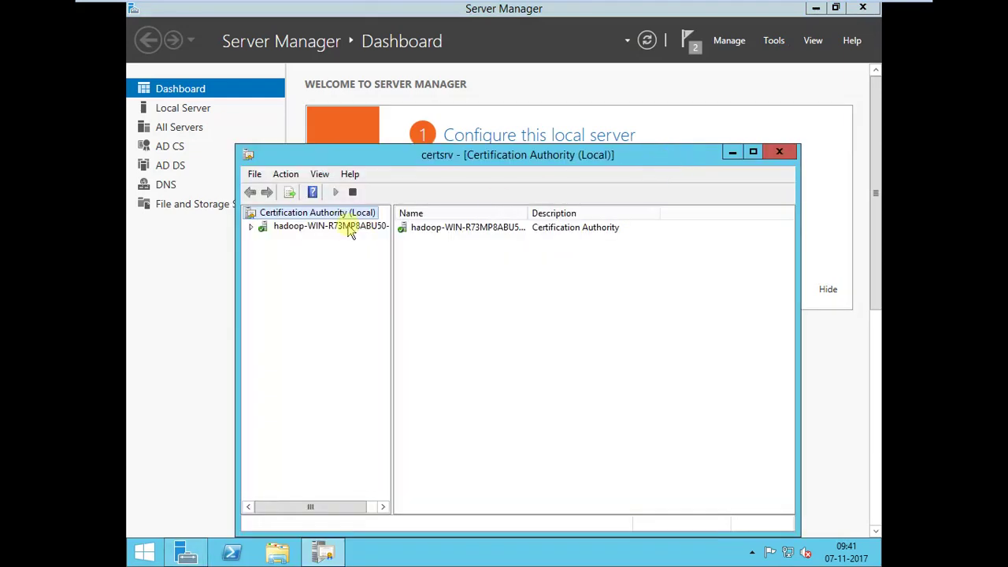
{"action": "left_click", "coordinate": [342, 227]}
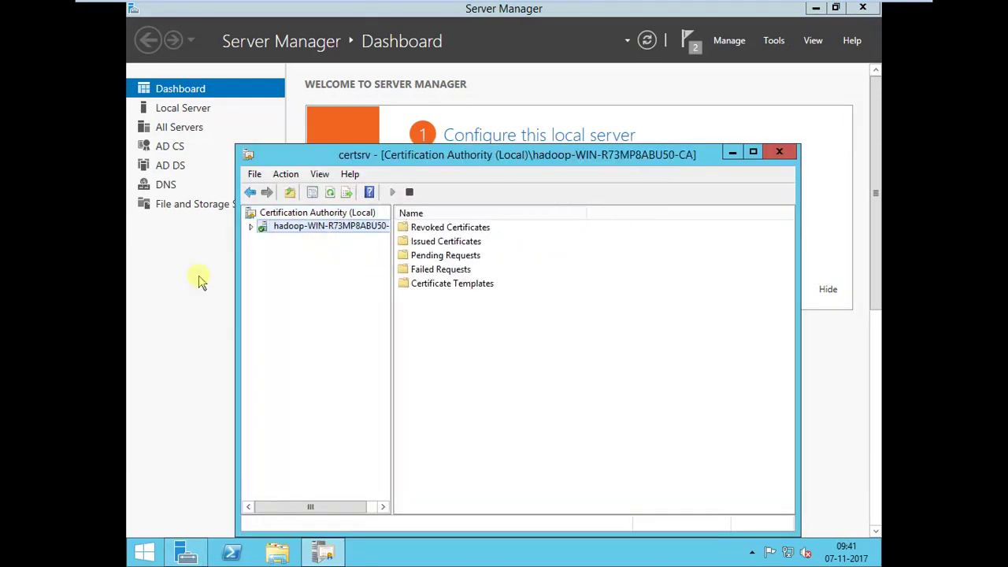
{"action": "right_click", "coordinate": [299, 227]}
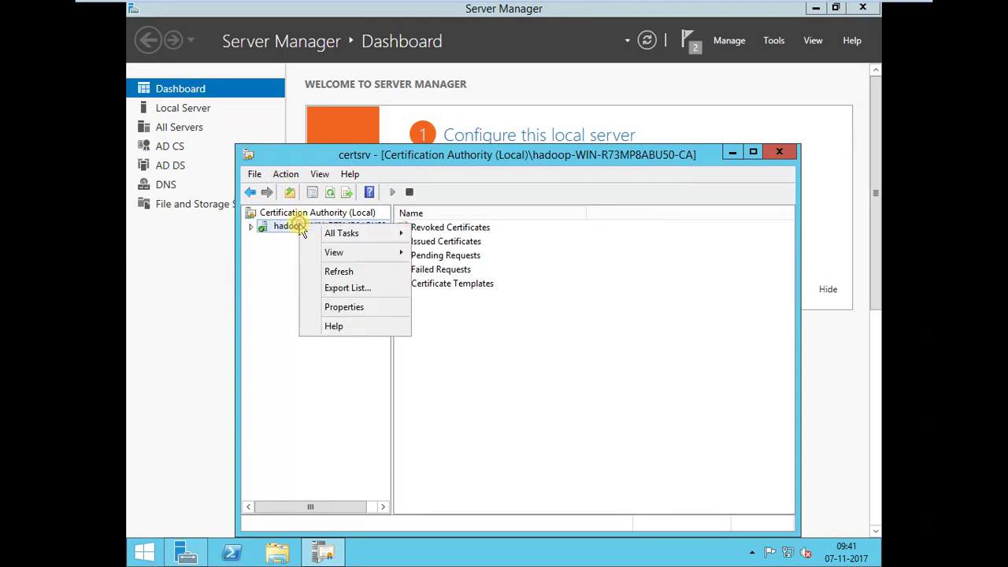
{"action": "left_click", "coordinate": [329, 307]}
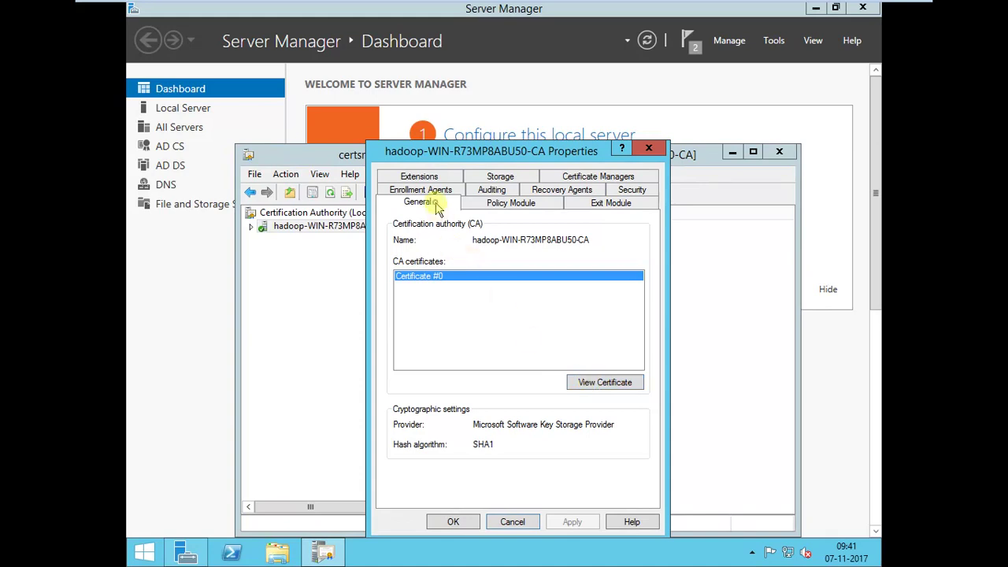
- View CA Certificate #0, review its Details and Certification Path, then choose Copy to File
{"action": "left_click", "coordinate": [599, 386]}
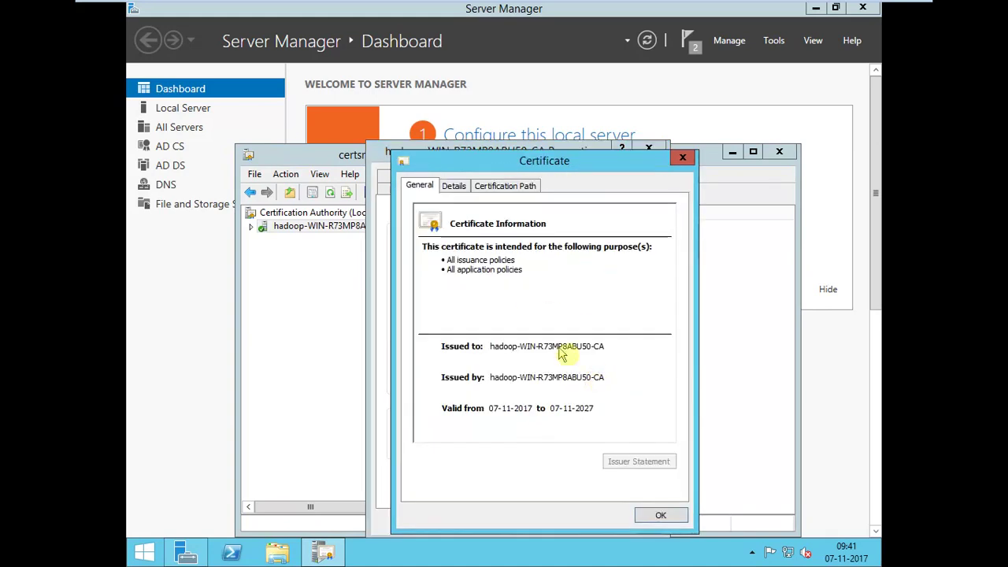
{"action": "left_click", "coordinate": [457, 189]}
{"action": "left_click", "coordinate": [482, 187]}
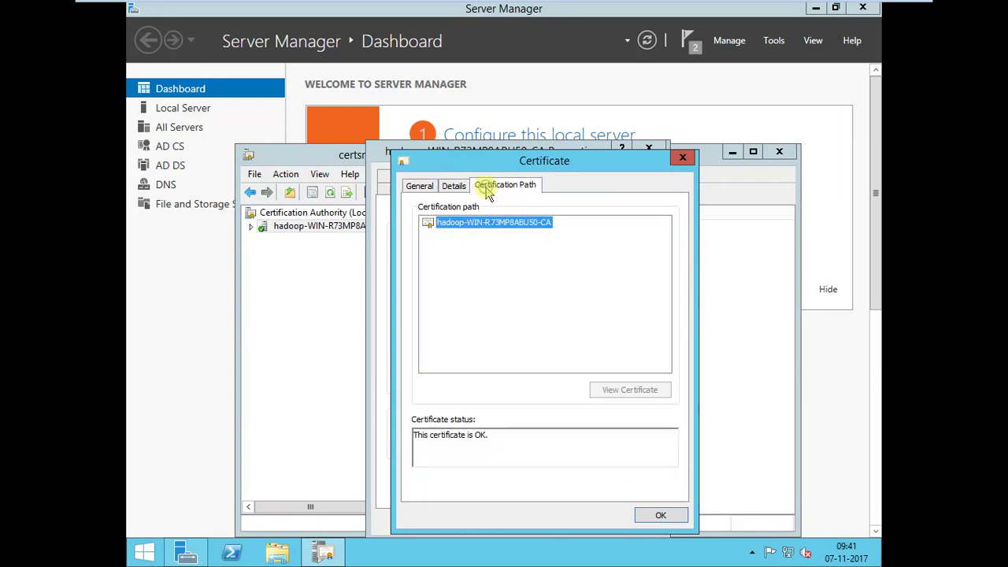
{"action": "left_click", "coordinate": [454, 189]}
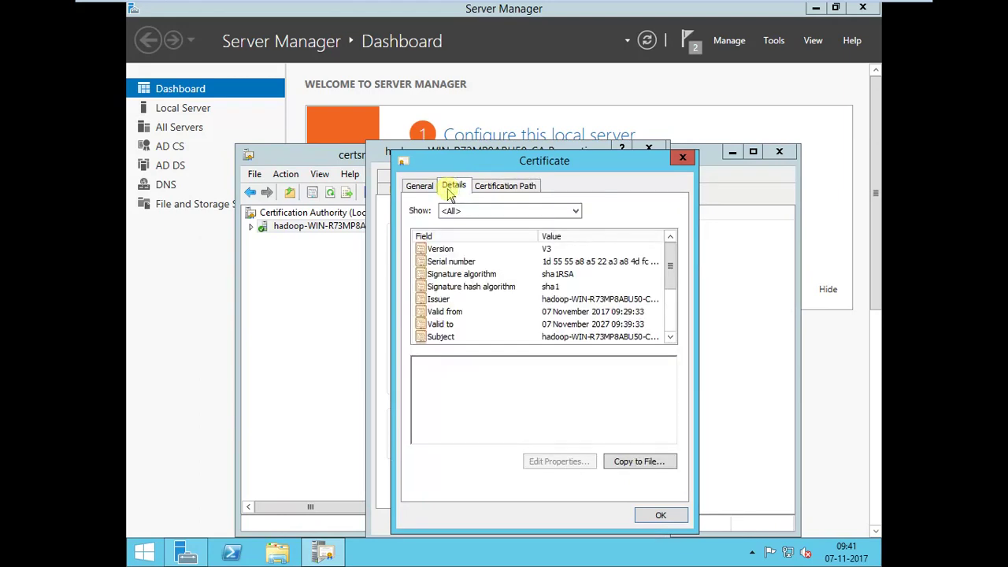
{"action": "left_click", "coordinate": [639, 466]}
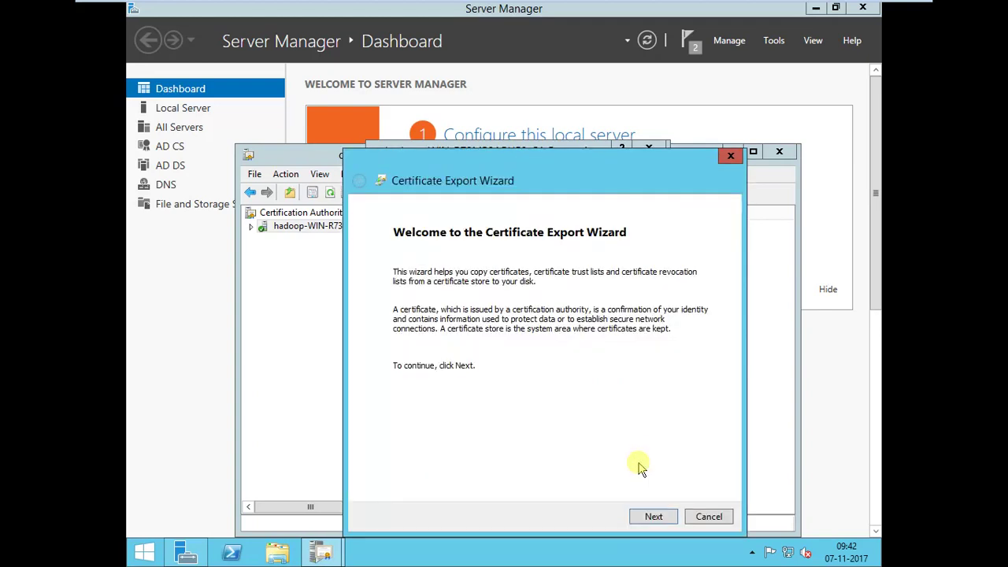
- Pick Base-64 encoded X.509 (.CER) as the export format and browse for a save location
{"action": "left_click", "coordinate": [655, 516]}
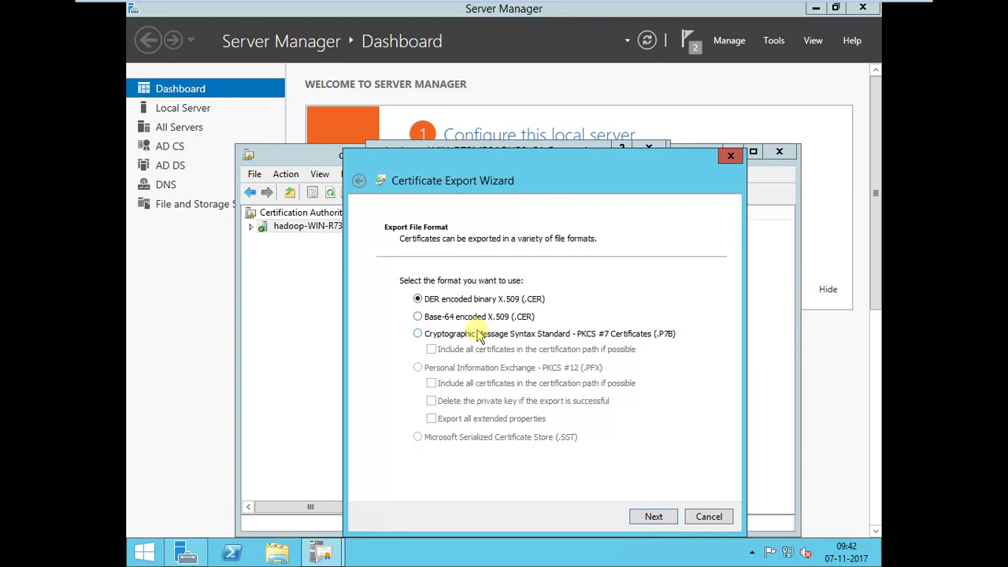
{"action": "left_click", "coordinate": [418, 316]}
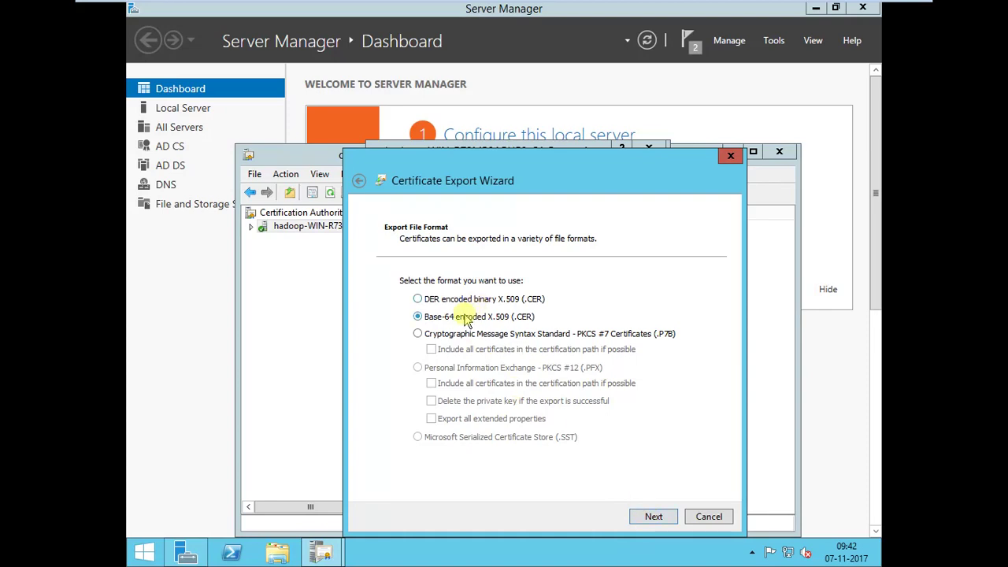
{"action": "left_click", "coordinate": [652, 517]}
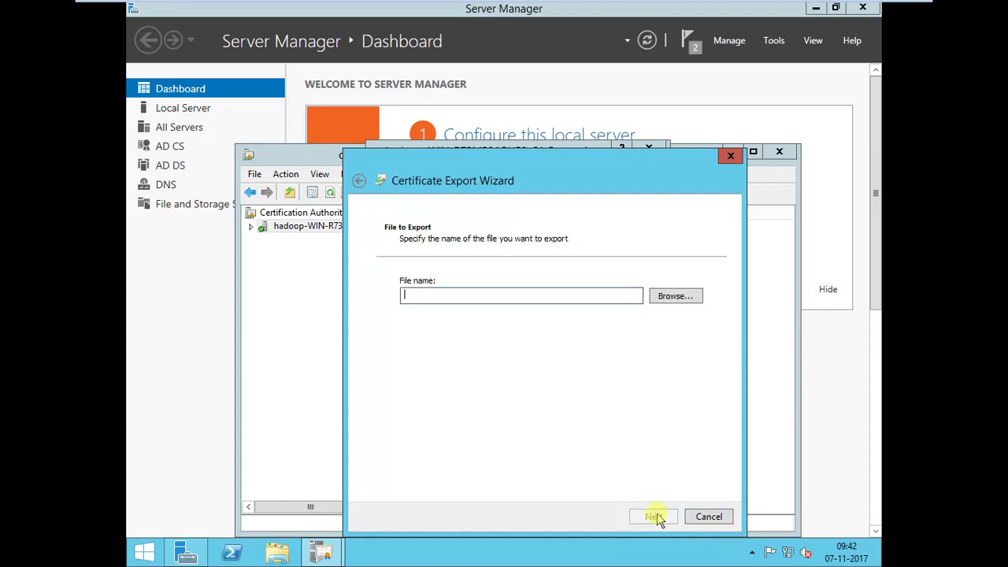
{"action": "left_click", "coordinate": [666, 297]}
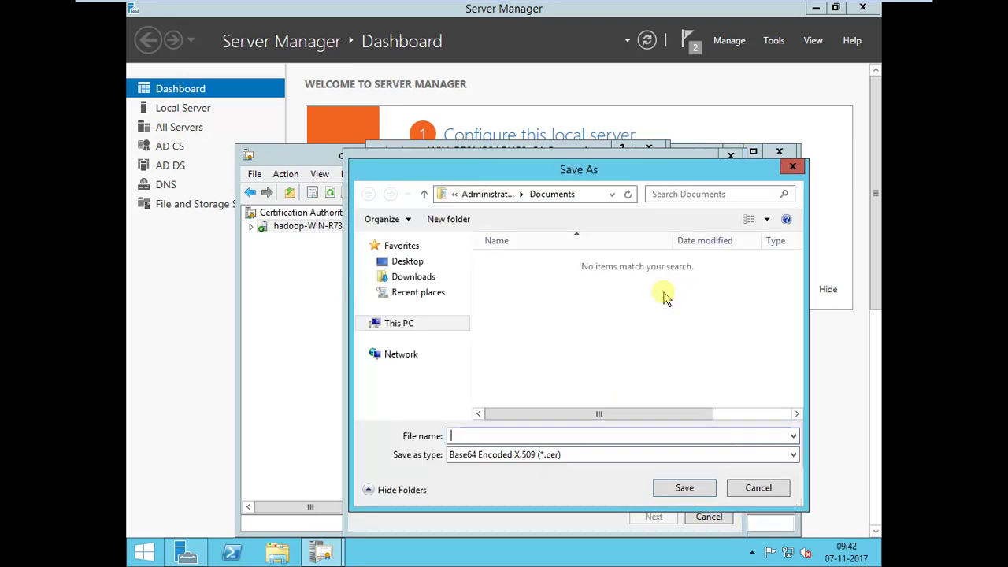
- Save the certificate as activedirectory.cer on the Desktop and finish the export wizard
{"action": "left_click", "coordinate": [421, 266]}
{"action": "left_click", "coordinate": [580, 439]}
{"action": "type", "text": "activedirectory.cer"}
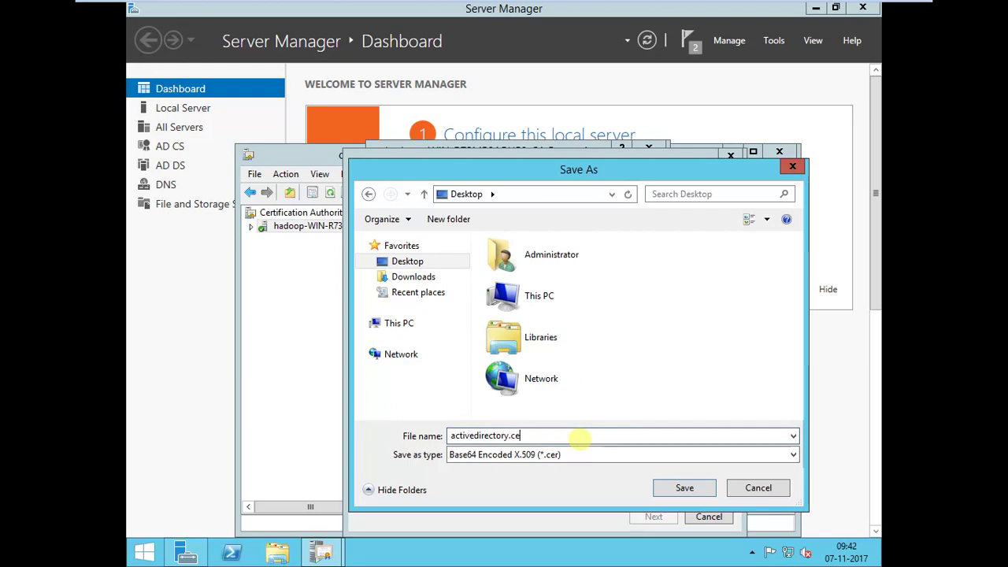
{"action": "left_click", "coordinate": [684, 488]}
{"action": "left_click", "coordinate": [652, 517]}
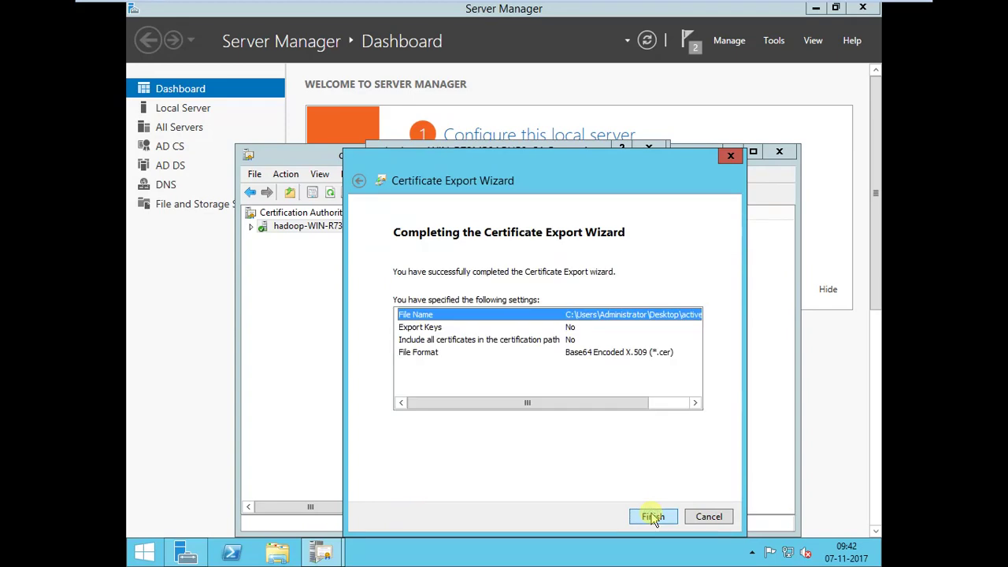
{"action": "left_click", "coordinate": [652, 516]}
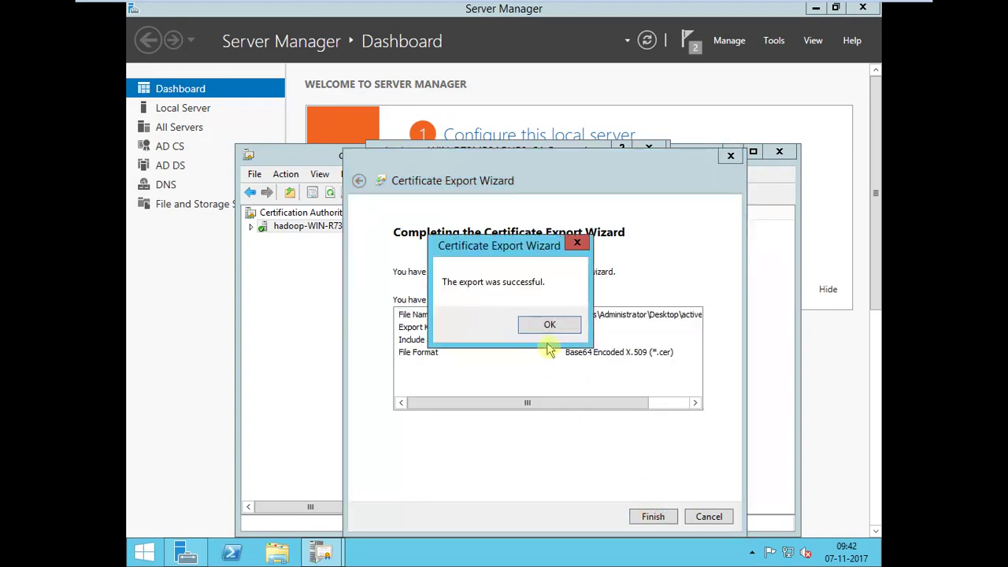